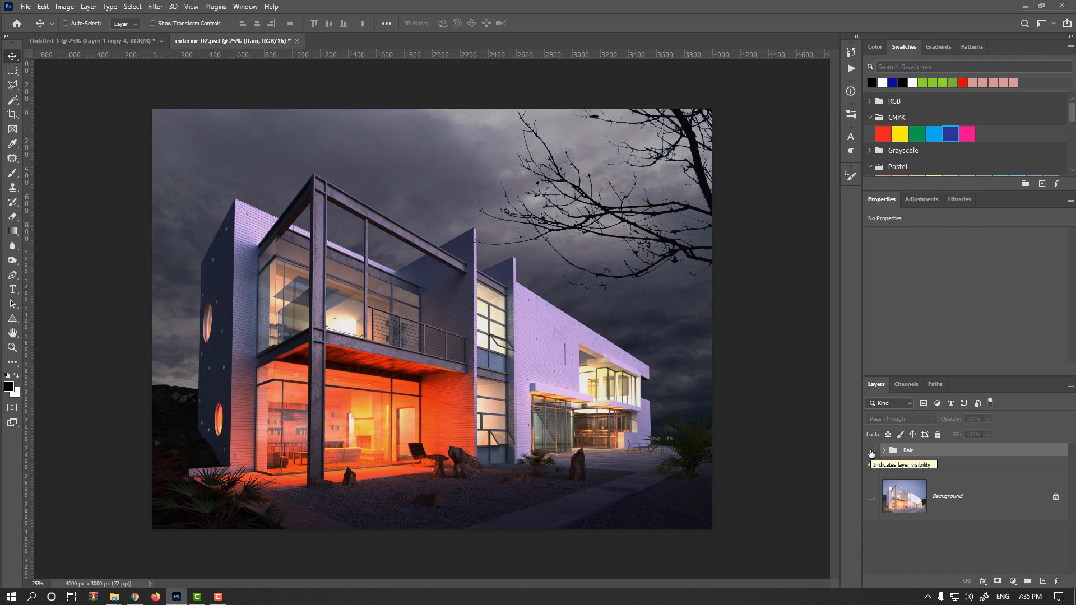
Step: Expand the Scene group and duplicate its Background copy layer
{"action": "left_click", "coordinate": [872, 465]}
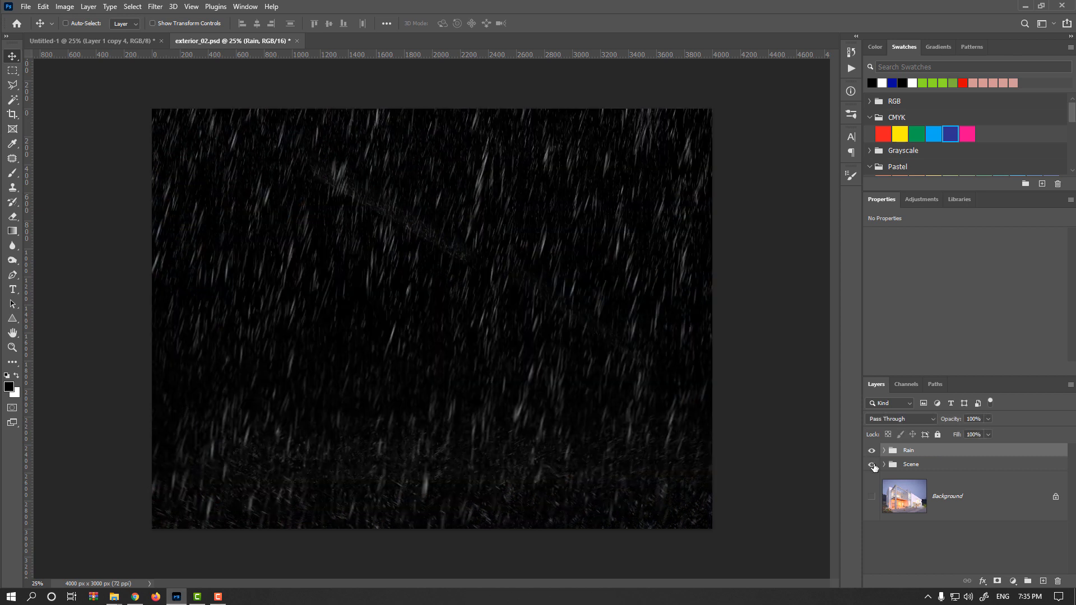
{"action": "left_click", "coordinate": [872, 464]}
{"action": "left_click", "coordinate": [884, 465]}
{"action": "scroll", "coordinate": [914, 504], "scroll_direction": "down", "scroll_amount": 1}
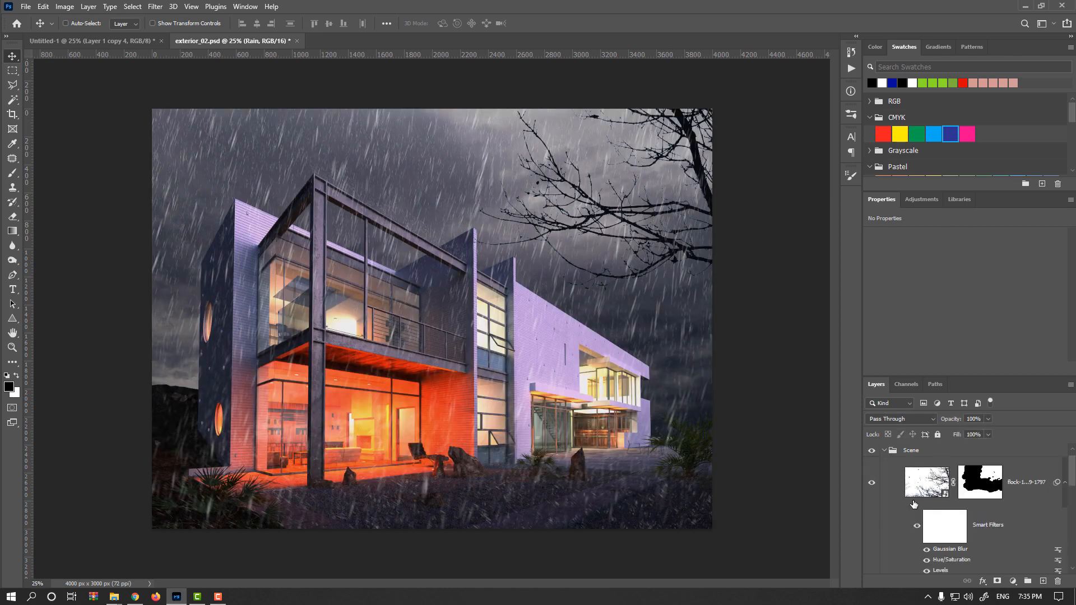
{"action": "scroll", "coordinate": [925, 499], "scroll_direction": "down", "scroll_amount": 3}
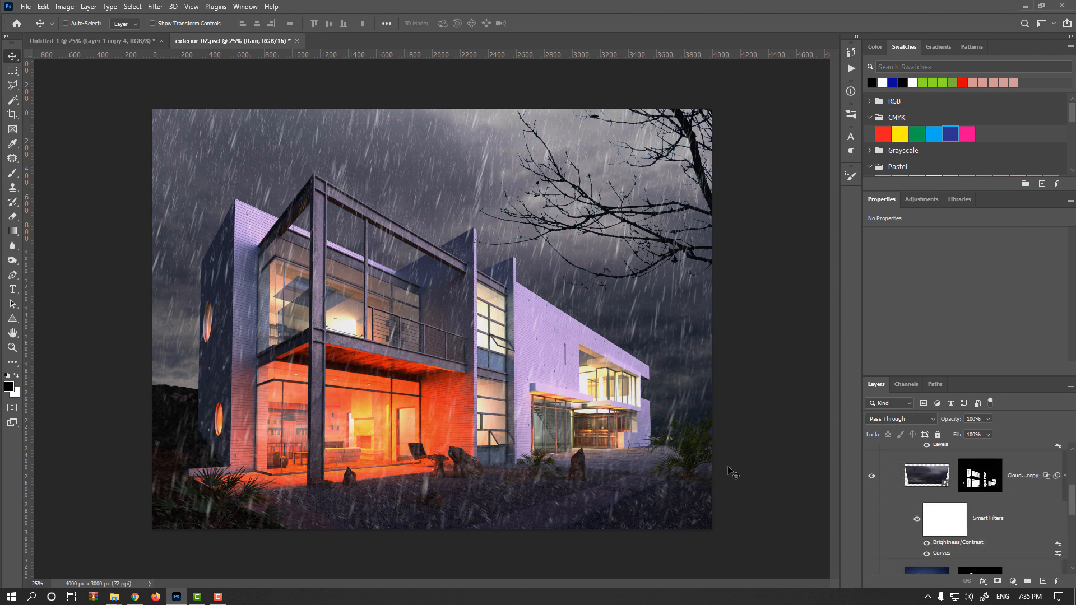
{"action": "scroll", "coordinate": [933, 493], "scroll_direction": "down", "scroll_amount": 3}
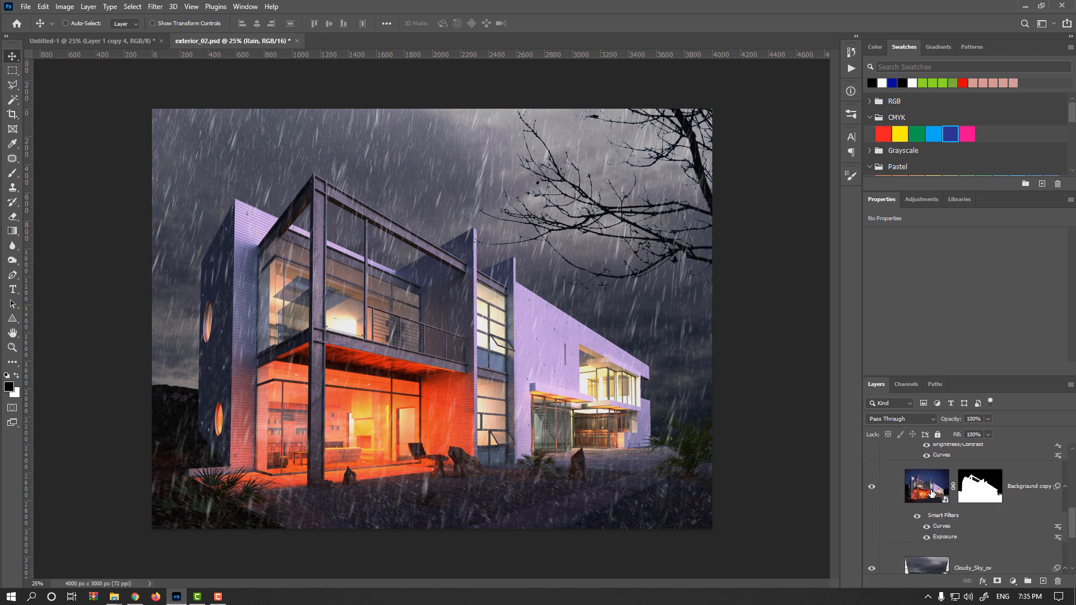
{"action": "left_click_drag", "start_coordinate": [929, 489], "coordinate": [1043, 580]}
Step: Move the duplicated house layer out of the Scene group, placing it between the Rain and Scene groups
{"action": "scroll", "coordinate": [938, 503], "scroll_direction": "up", "scroll_amount": 1}
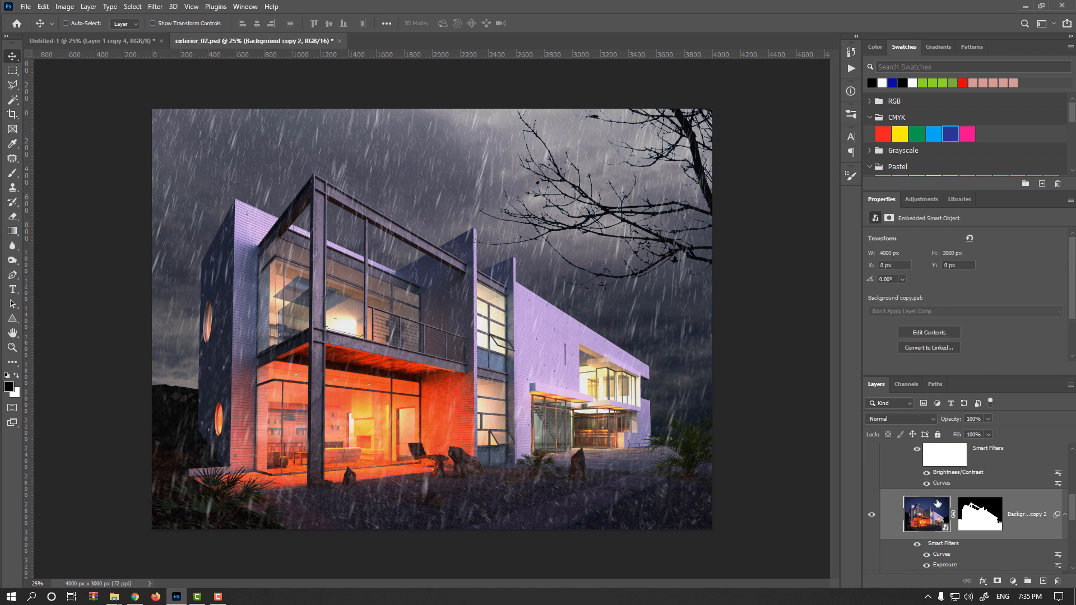
{"action": "left_click_drag", "start_coordinate": [932, 514], "coordinate": [929, 448]}
{"action": "left_click", "coordinate": [885, 548]}
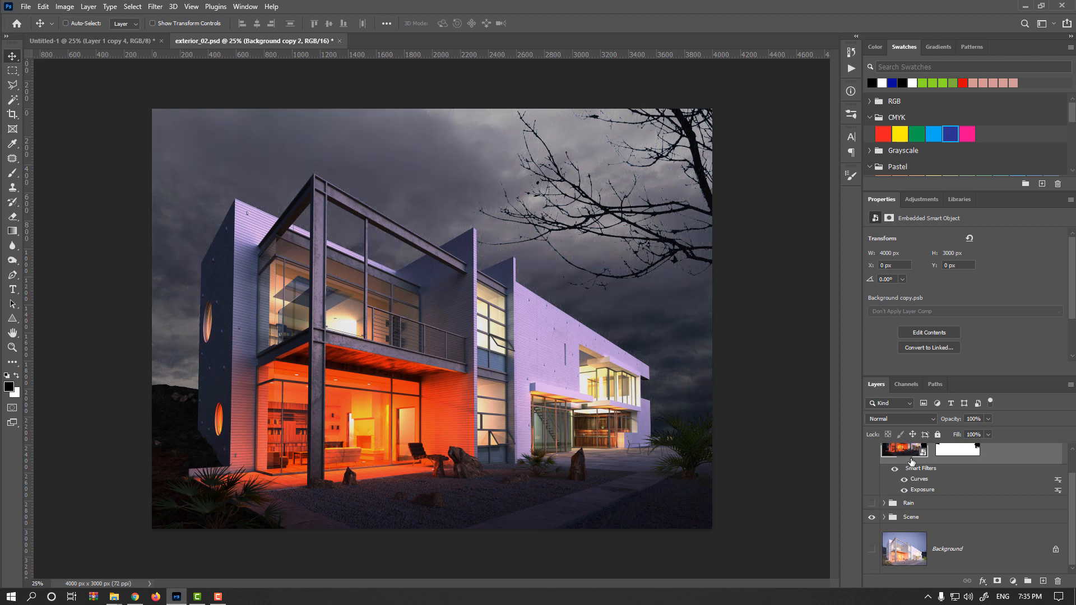
{"action": "scroll", "coordinate": [911, 466], "scroll_direction": "up", "scroll_amount": 1}
{"action": "left_click_drag", "start_coordinate": [909, 478], "coordinate": [907, 543]}
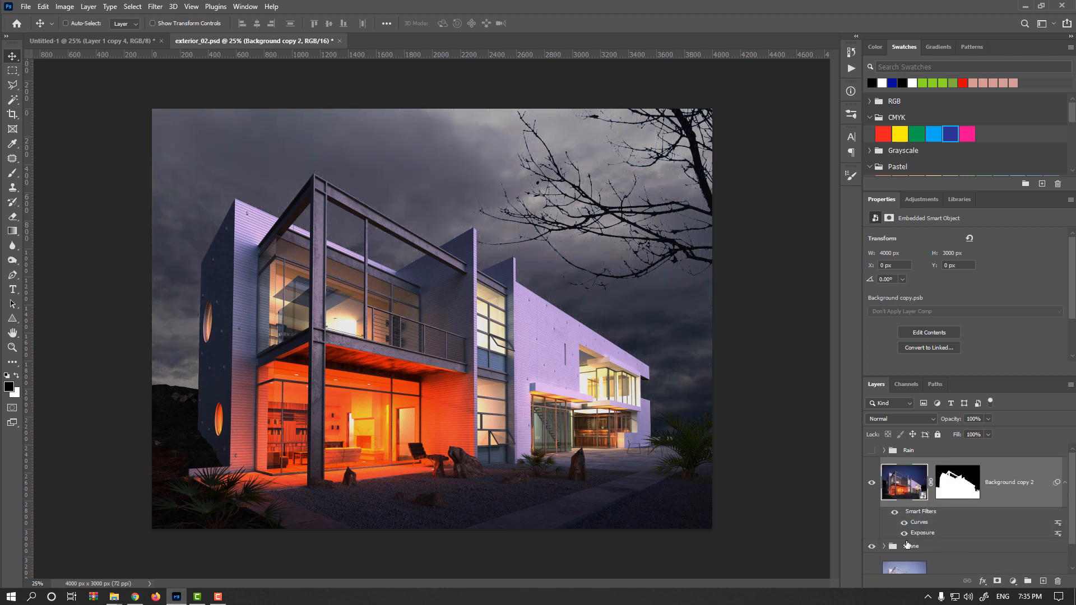
{"action": "left_click", "coordinate": [872, 451]}
{"action": "left_click", "coordinate": [875, 452]}
{"action": "key", "text": "ctrl+t"}
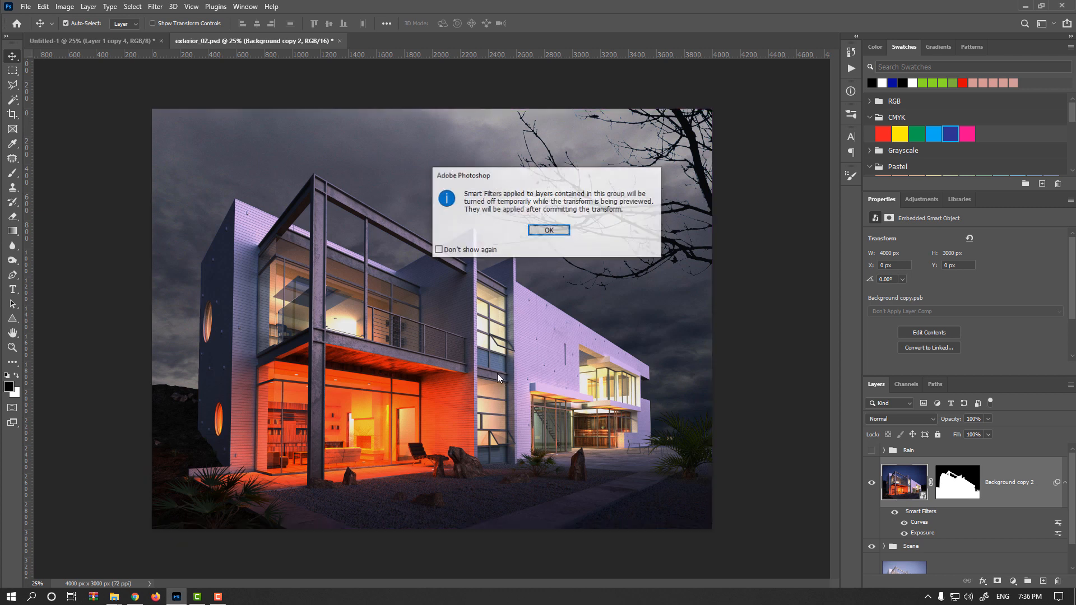
{"action": "left_click", "coordinate": [560, 232]}
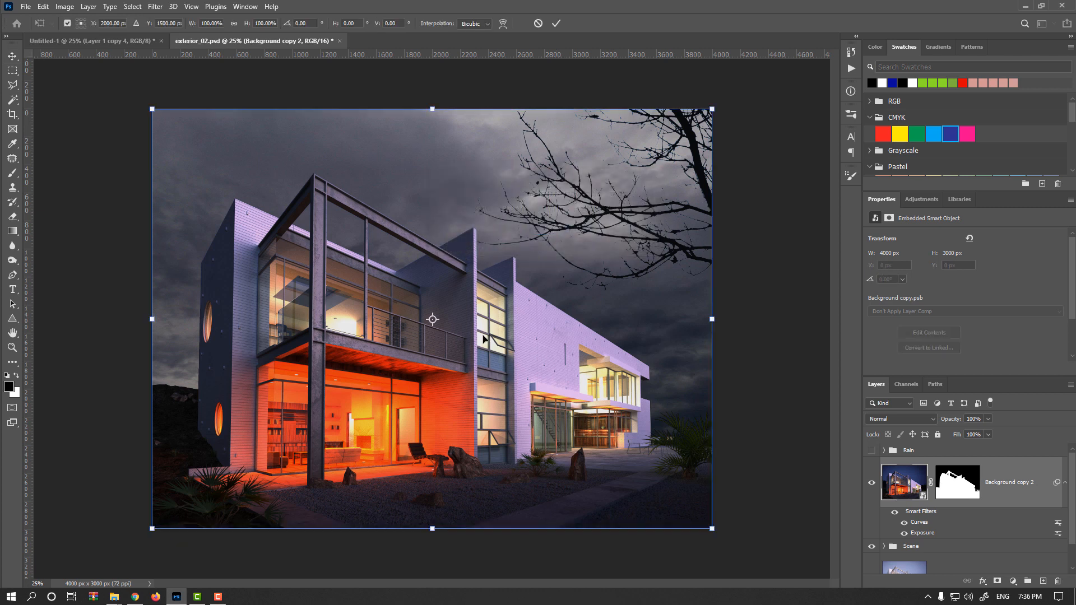
{"action": "right_click", "coordinate": [468, 344]}
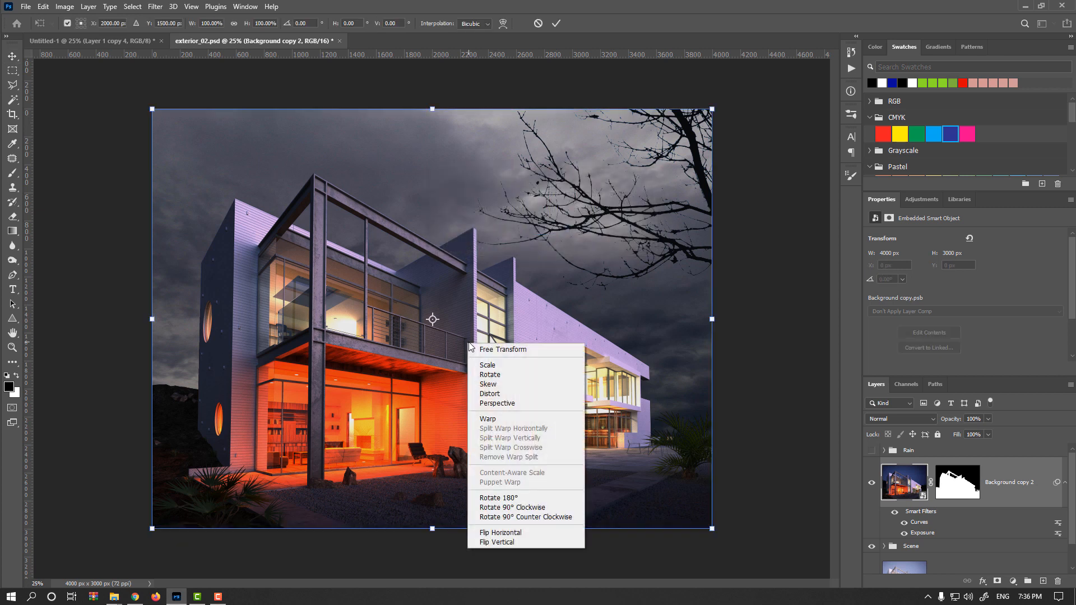
{"action": "left_click", "coordinate": [520, 543]}
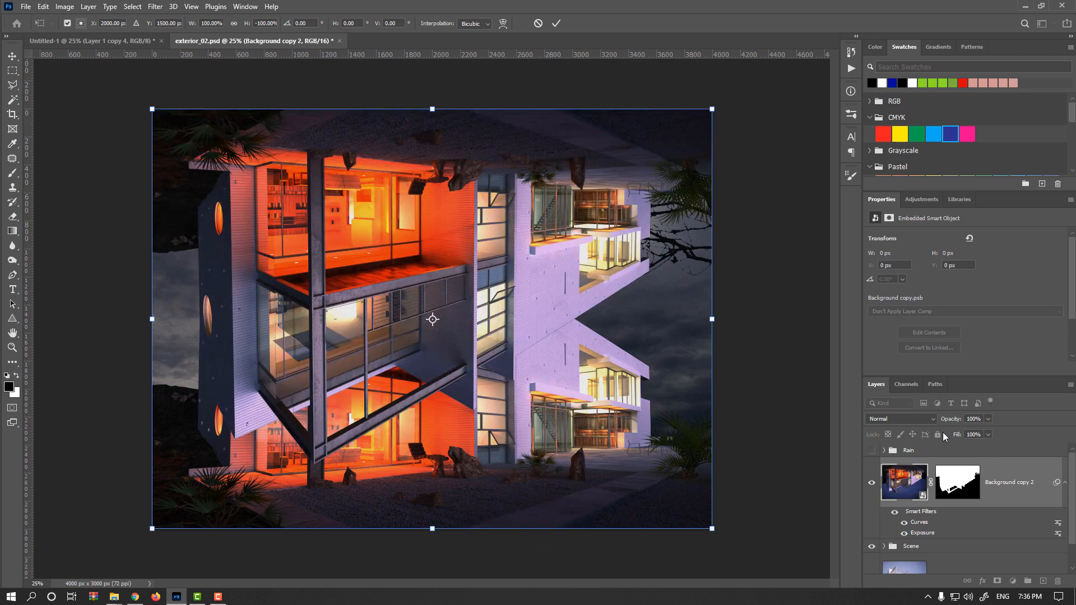
{"action": "left_click_drag", "start_coordinate": [952, 422], "coordinate": [920, 424]}
{"action": "key", "text": "ctrl+minus"}
{"action": "left_click_drag", "start_coordinate": [464, 271], "coordinate": [468, 497]}
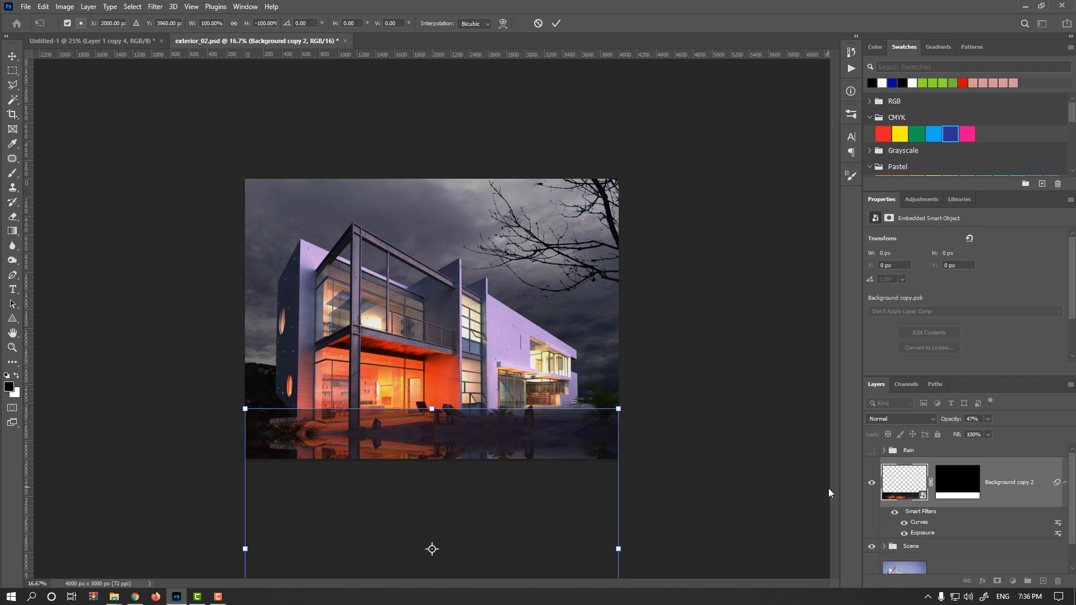
{"action": "key", "text": "Escape"}
Step: Draw a sloping line about 4330 px wide and 600 px high along the building's base, and undo it
{"action": "left_click", "coordinate": [13, 319]}
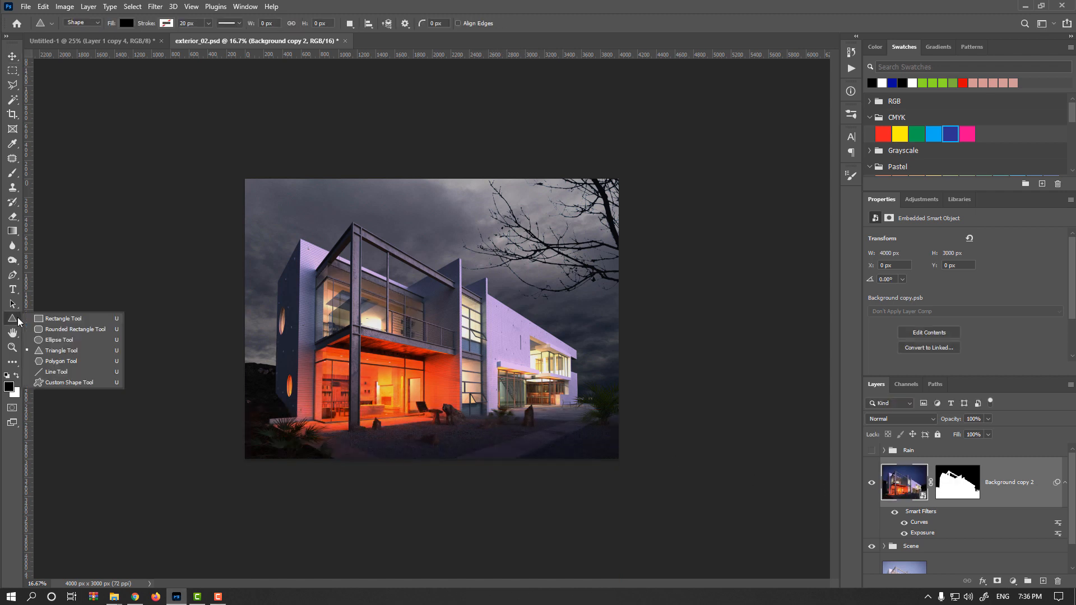
{"action": "left_click", "coordinate": [49, 373]}
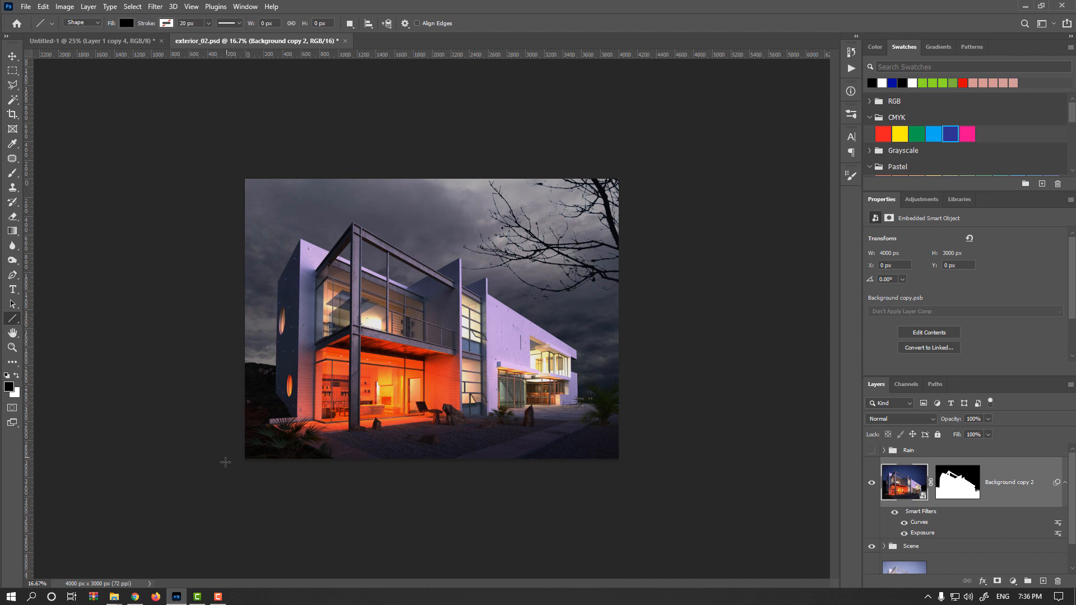
{"action": "left_click_drag", "start_coordinate": [224, 455], "coordinate": [626, 396]}
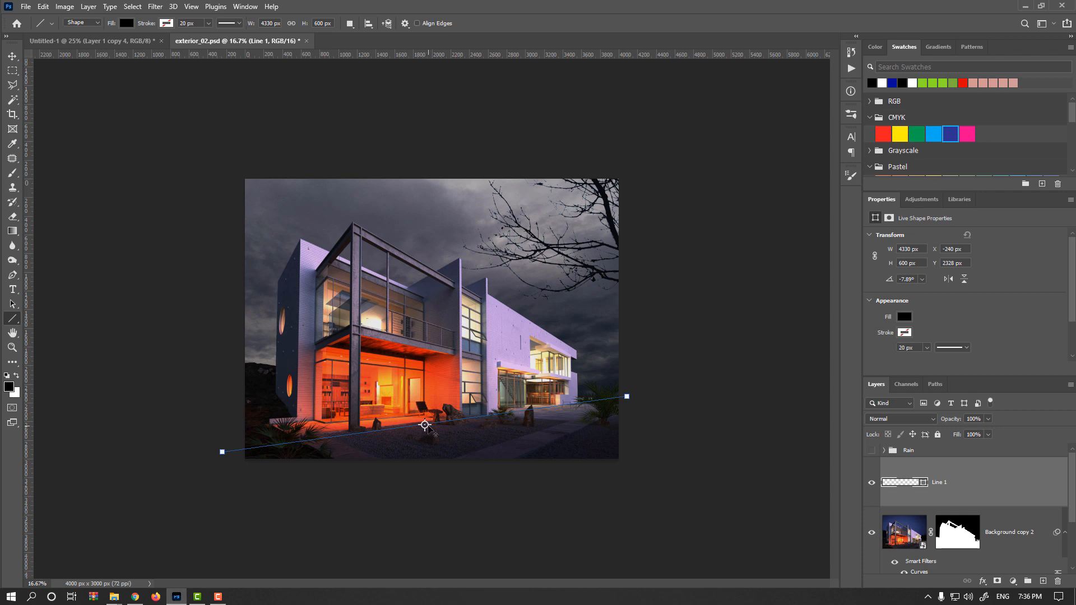
{"action": "key", "text": "ctrl+plus"}
{"action": "key", "text": "ctrl+minus"}
{"action": "key", "text": "ctrl+z"}
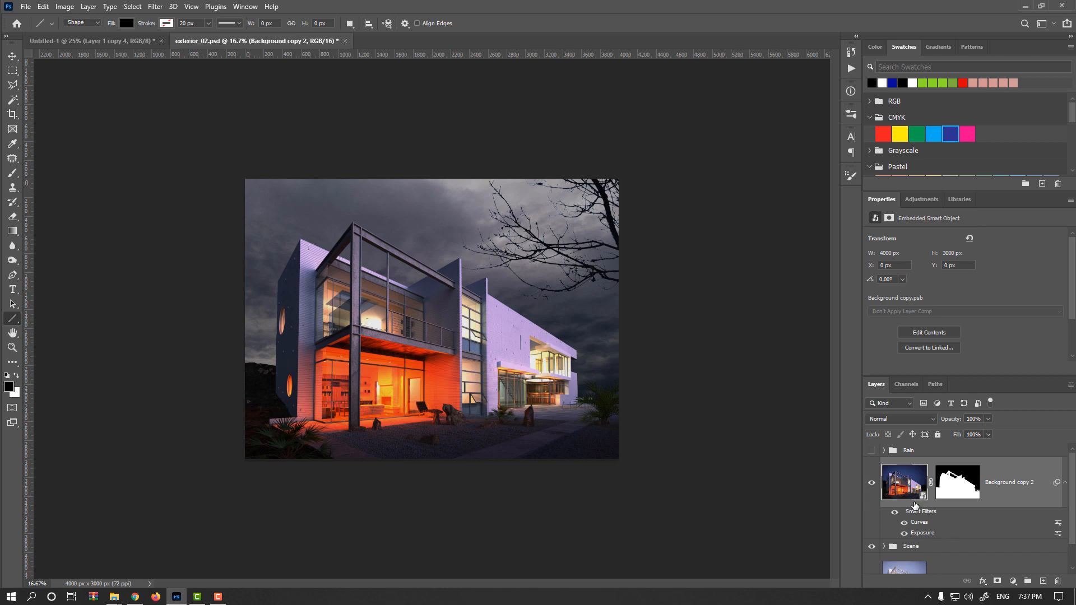
Step: Flip the Background copy 2 layer vertically with Free Transform and lower its opacity to 51%
{"action": "key", "text": "ctrl+t"}
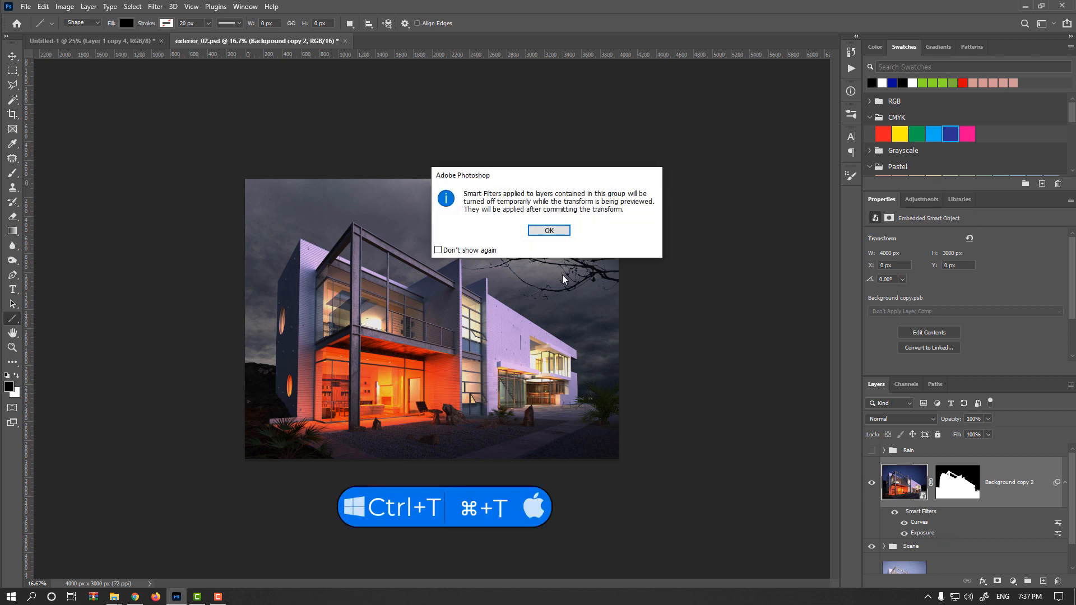
{"action": "left_click", "coordinate": [557, 232]}
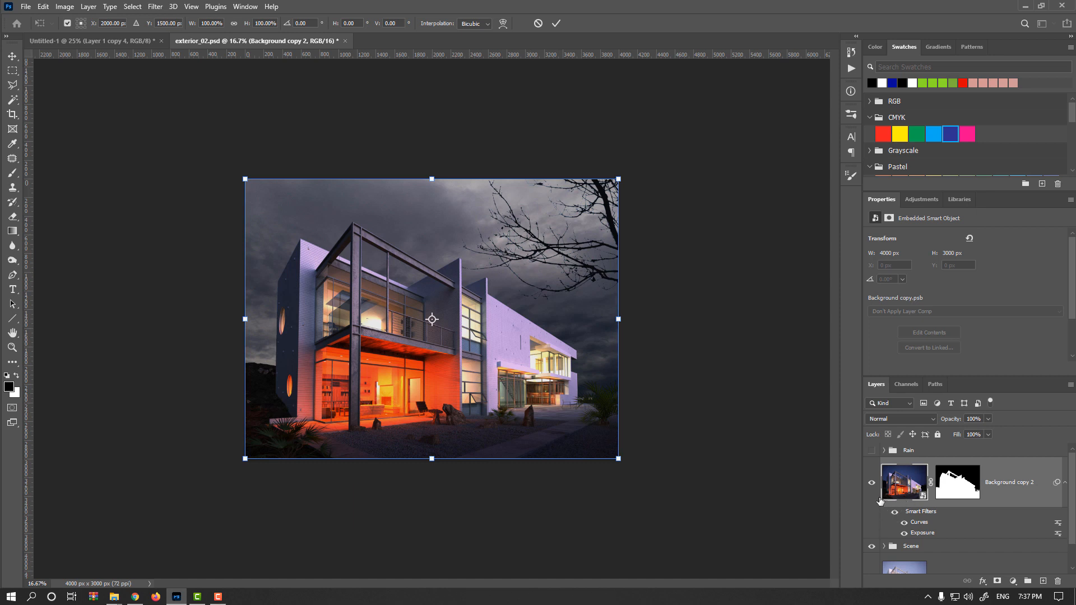
{"action": "right_click", "coordinate": [503, 337]}
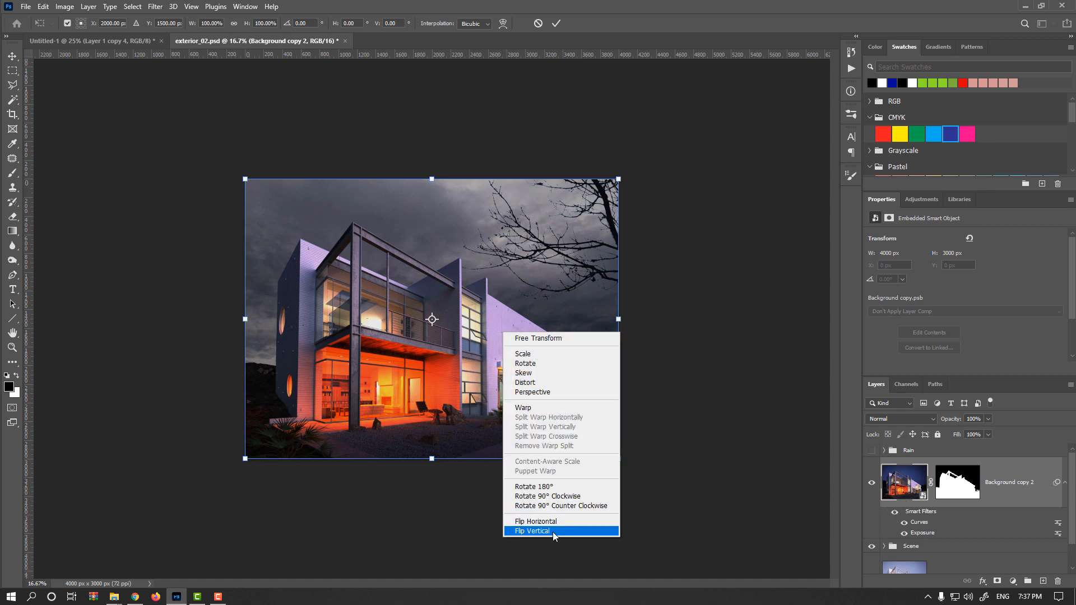
{"action": "left_click", "coordinate": [553, 532]}
{"action": "left_click_drag", "start_coordinate": [936, 424], "coordinate": [924, 424]}
Step: Move the flipped copy down over the ground and skew it vertically to about -9.98° to follow the building's base
{"action": "left_click_drag", "start_coordinate": [450, 283], "coordinate": [452, 490]}
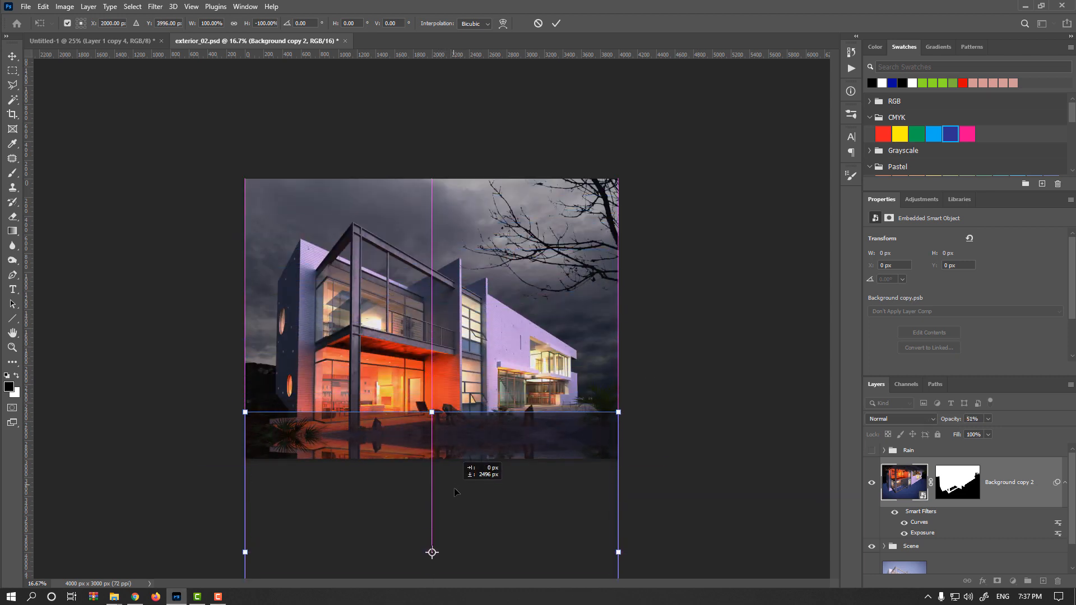
{"action": "left_click_drag", "start_coordinate": [343, 437], "coordinate": [359, 452]}
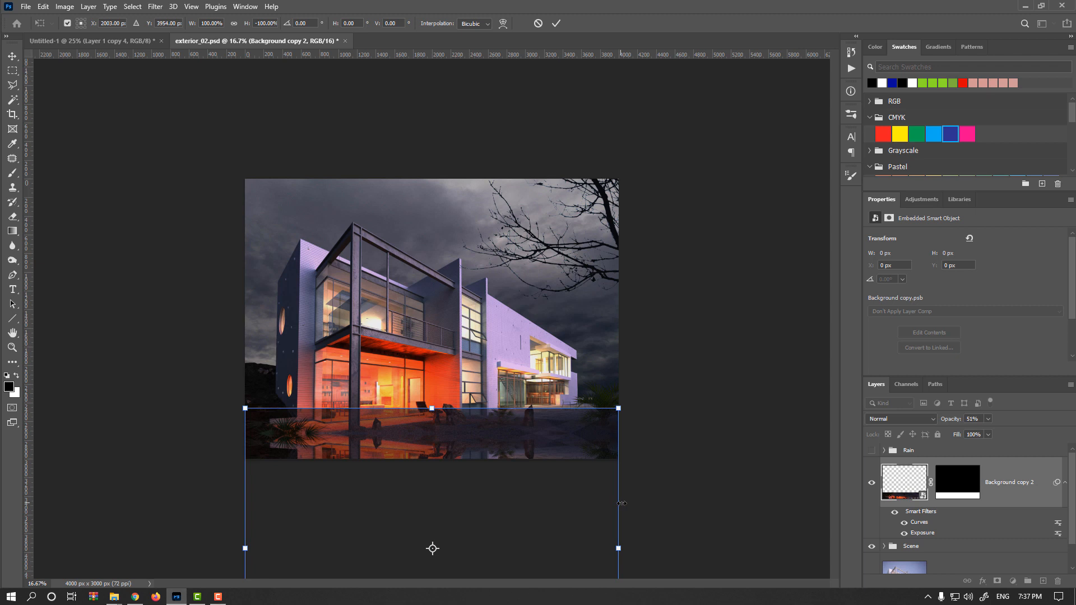
{"action": "key", "text": "ctrl+minus"}
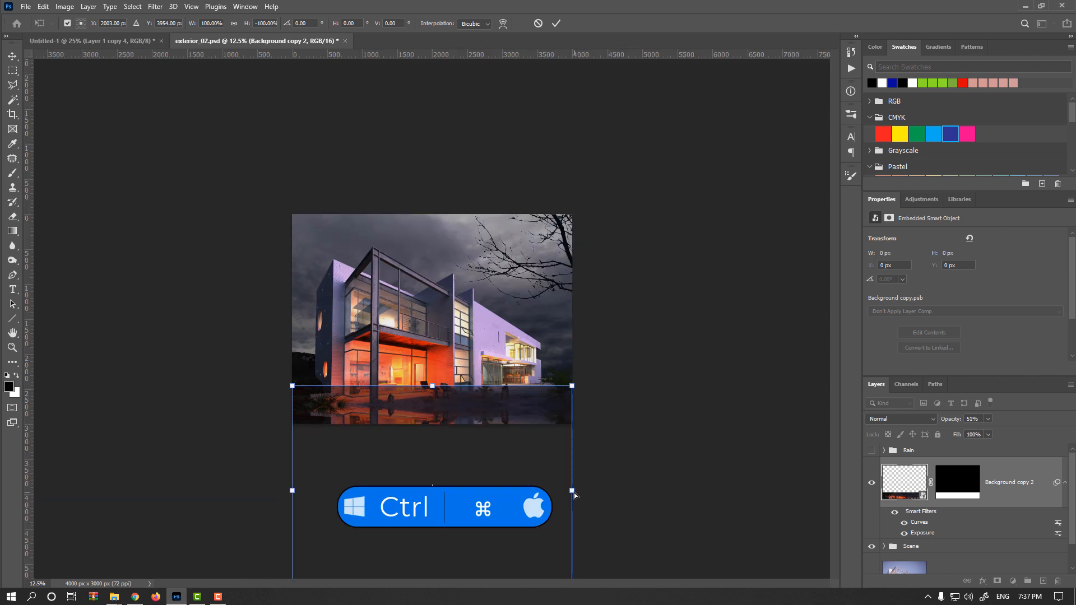
{"action": "left_click_drag", "start_coordinate": [572, 491], "coordinate": [583, 442]}
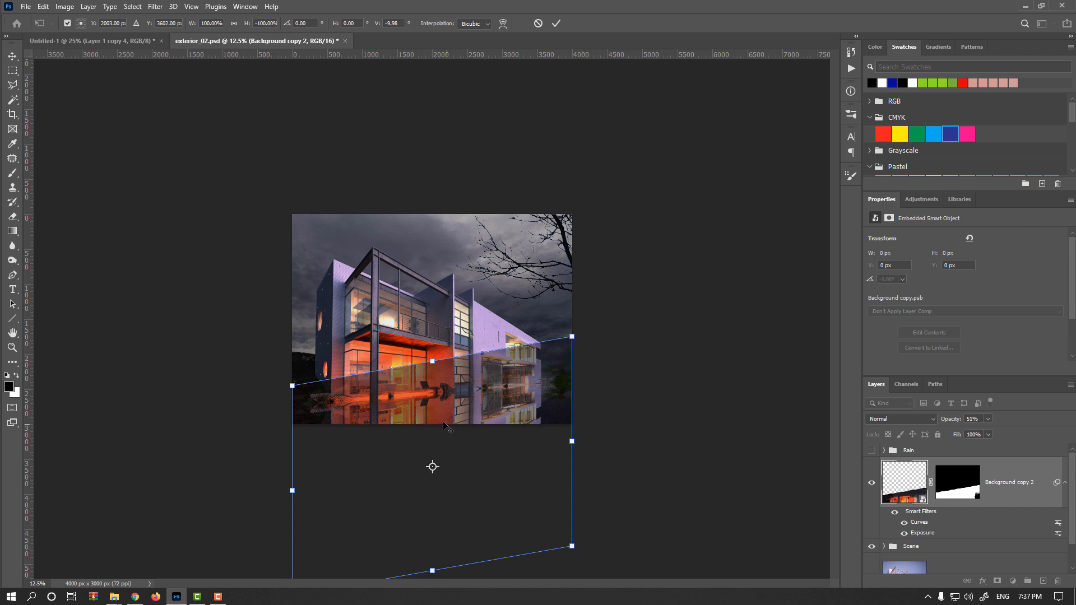
{"action": "key", "text": "ctrl+plus"}
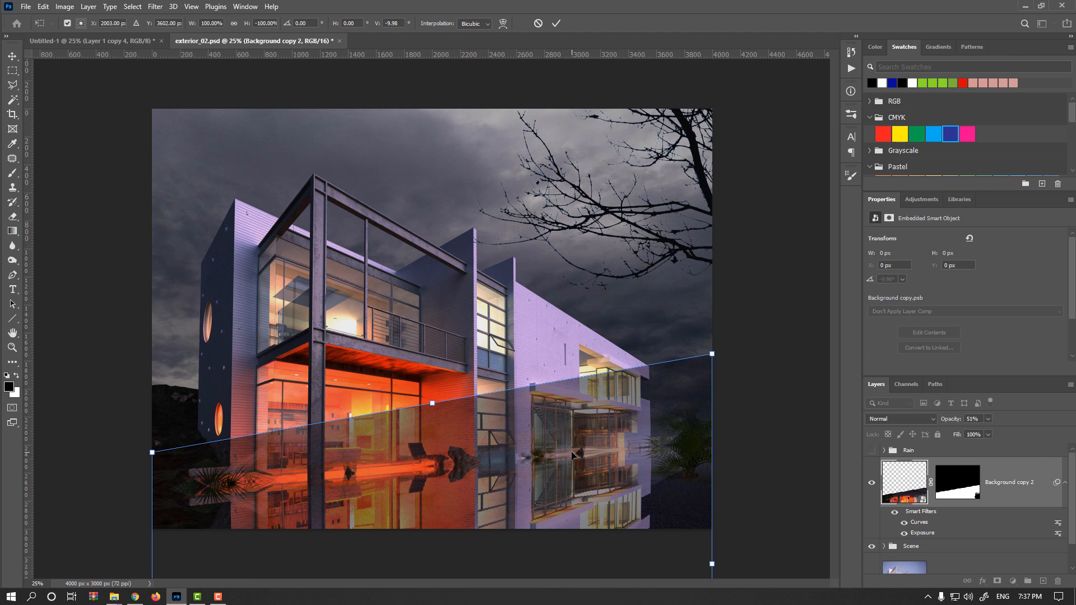
{"action": "key", "text": "Return"}
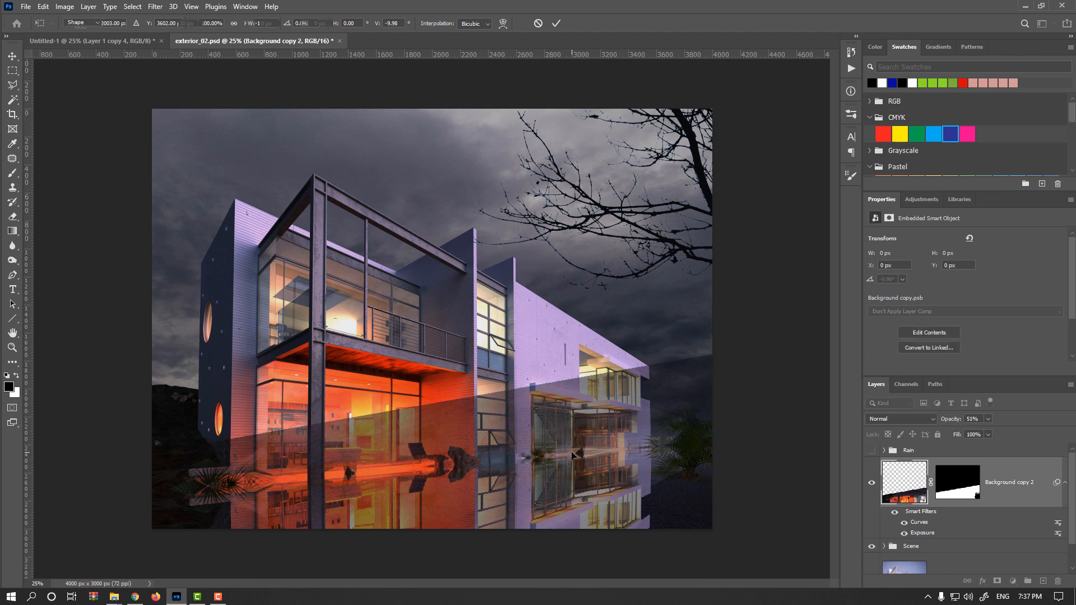
Step: Temporarily hide the flipped copy and outline the ground below the building with a sloping Polygonal Lasso selection
{"action": "left_click", "coordinate": [871, 483]}
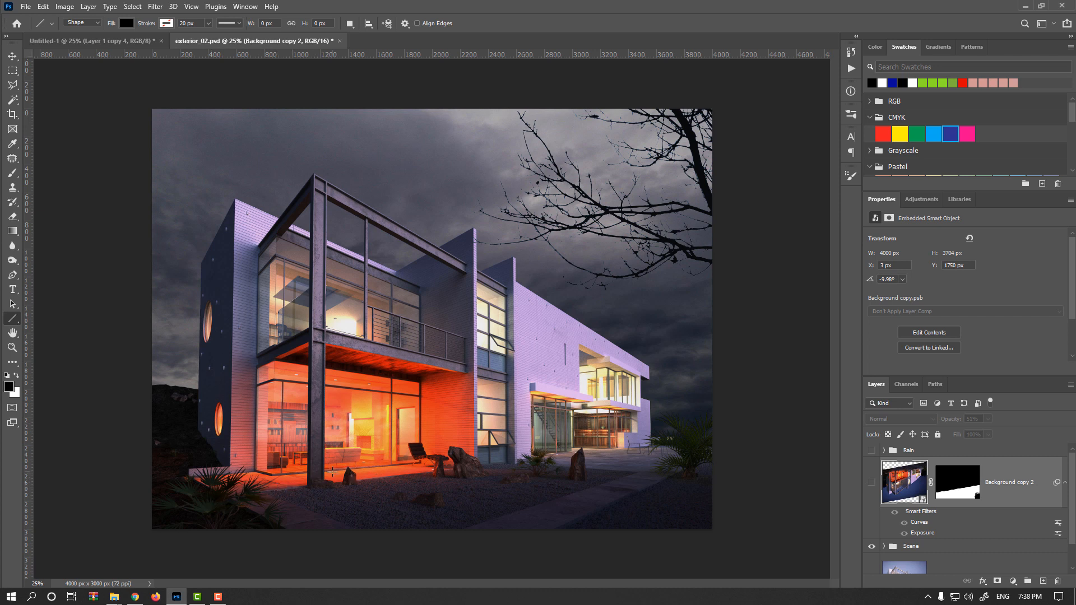
{"action": "left_click", "coordinate": [13, 85]}
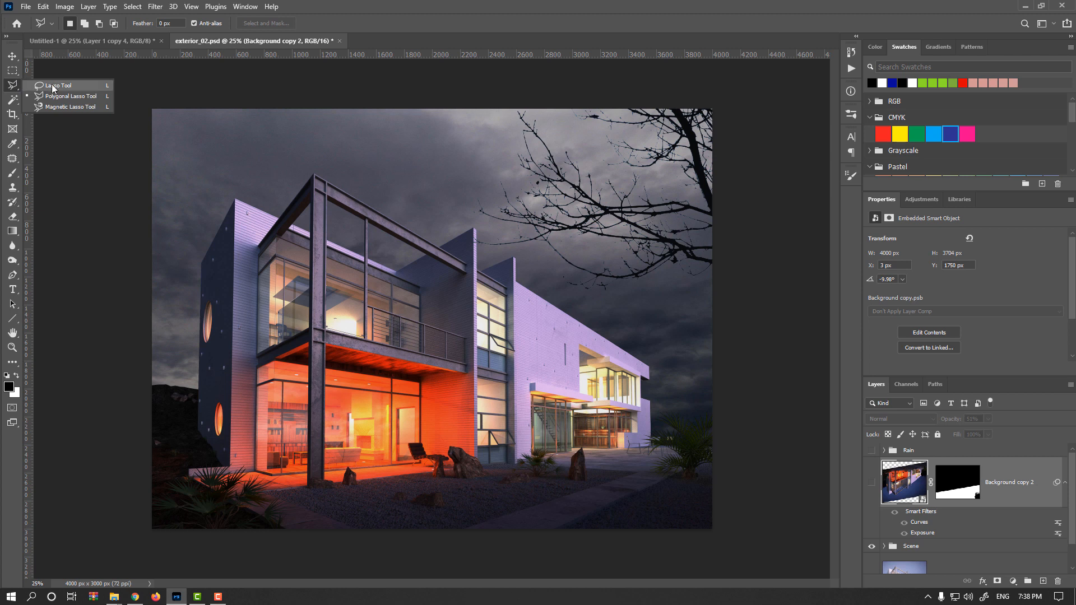
{"action": "left_click", "coordinate": [58, 99]}
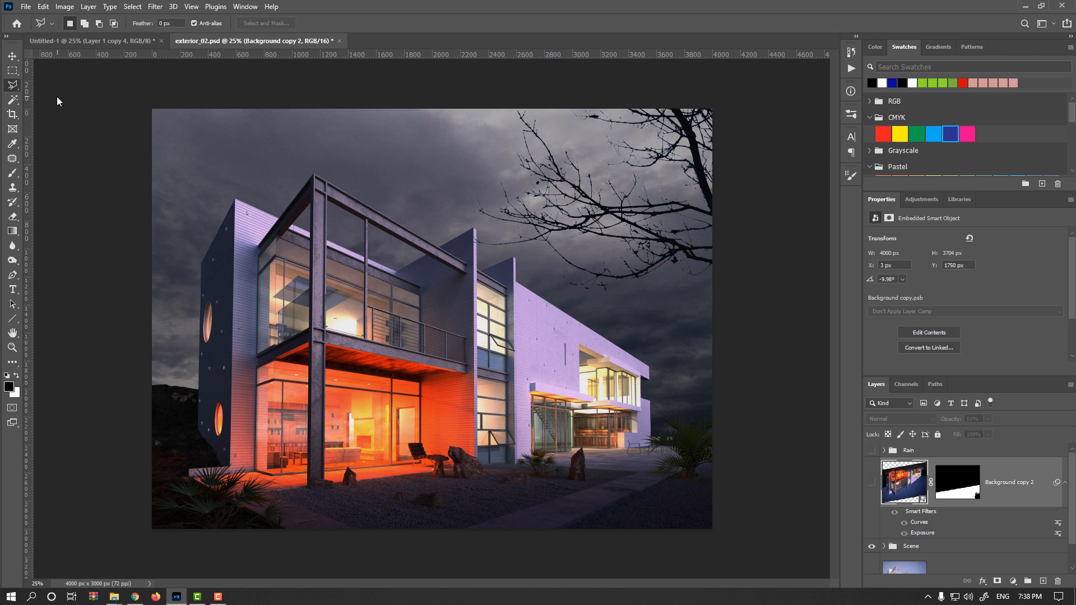
{"action": "left_click", "coordinate": [134, 512]}
{"action": "left_click", "coordinate": [742, 433]}
{"action": "left_click", "coordinate": [738, 543]}
{"action": "left_click", "coordinate": [118, 555]}
{"action": "double_click", "coordinate": [111, 541]}
{"action": "left_click", "coordinate": [872, 484]}
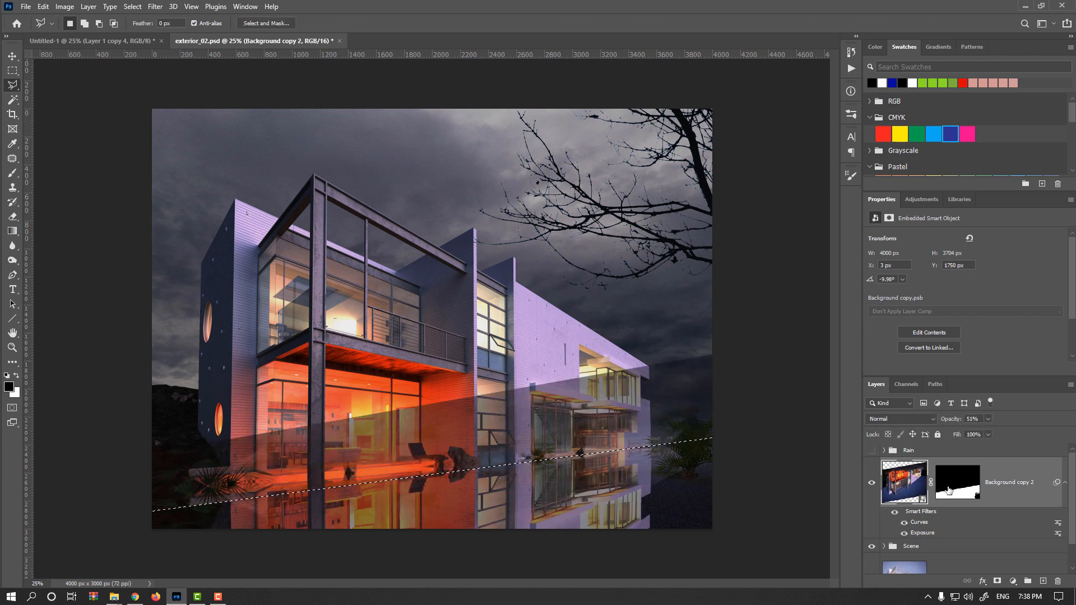
Step: Fill the selected ground area with white on the Background copy 2 layer mask and display the mask alone
{"action": "left_click", "coordinate": [957, 489]}
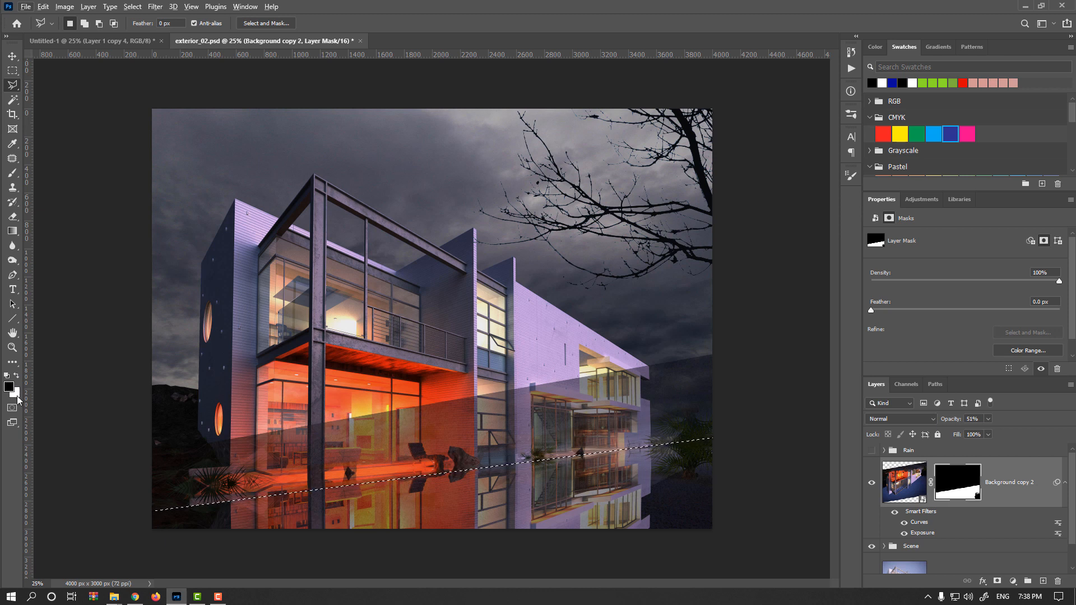
{"action": "key", "text": "ctrl+Delete"}
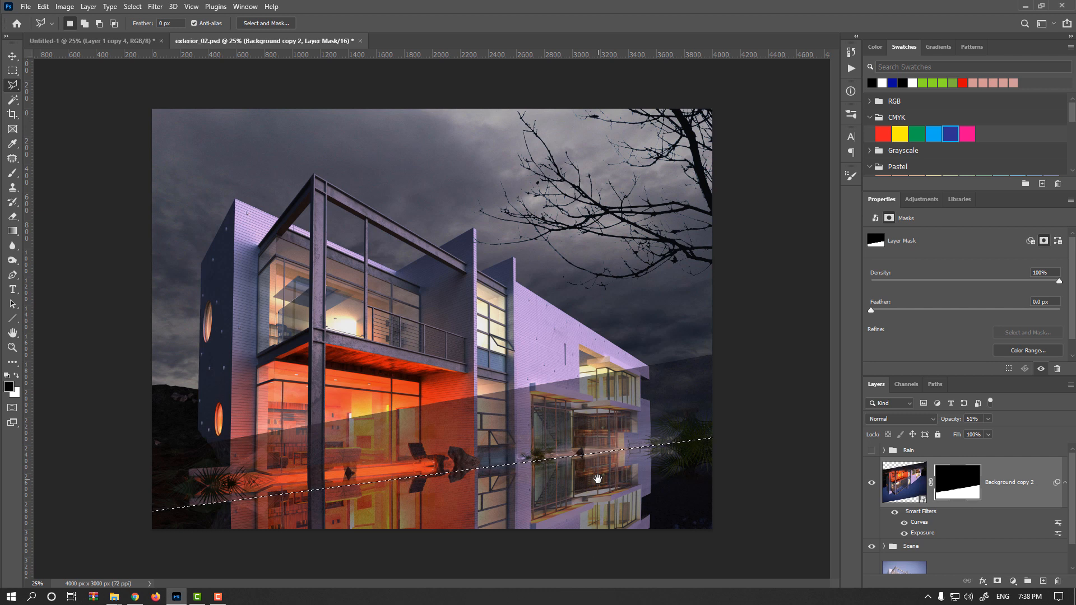
{"action": "left_click", "coordinate": [966, 492], "text": "alt"}
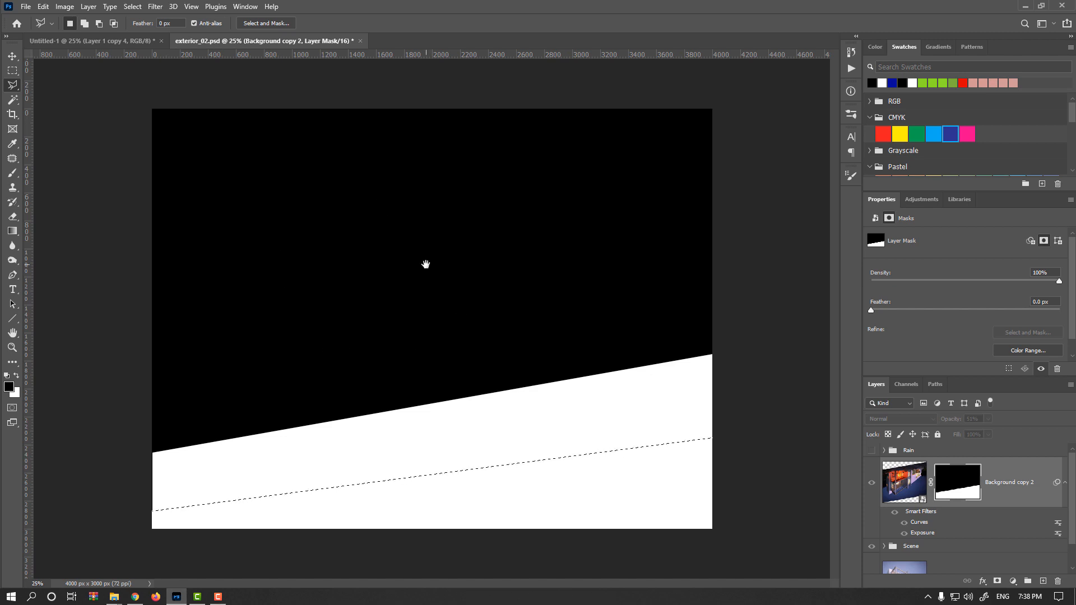
Step: Invert the selection, fill it with black on the layer mask, and deselect
{"action": "left_click", "coordinate": [132, 6]}
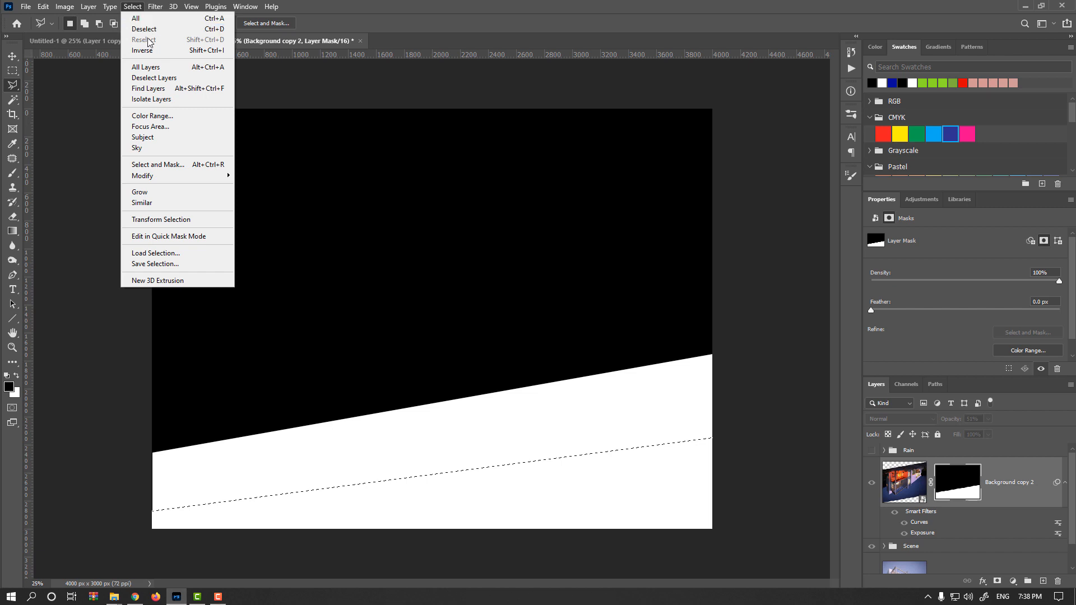
{"action": "left_click", "coordinate": [187, 51]}
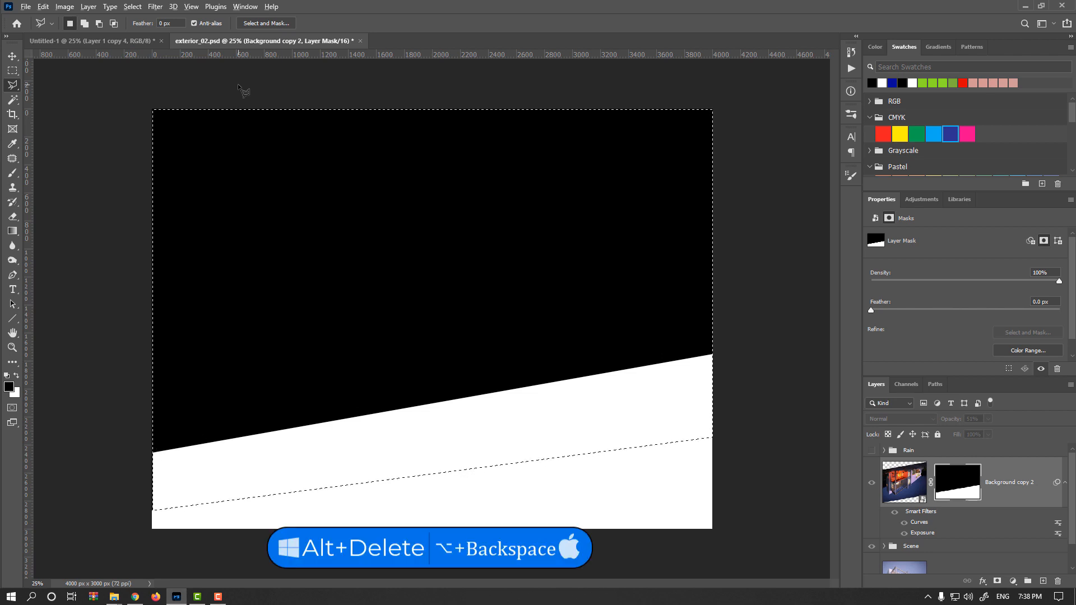
{"action": "key", "text": "alt+Delete"}
{"action": "key", "text": "ctrl+d"}
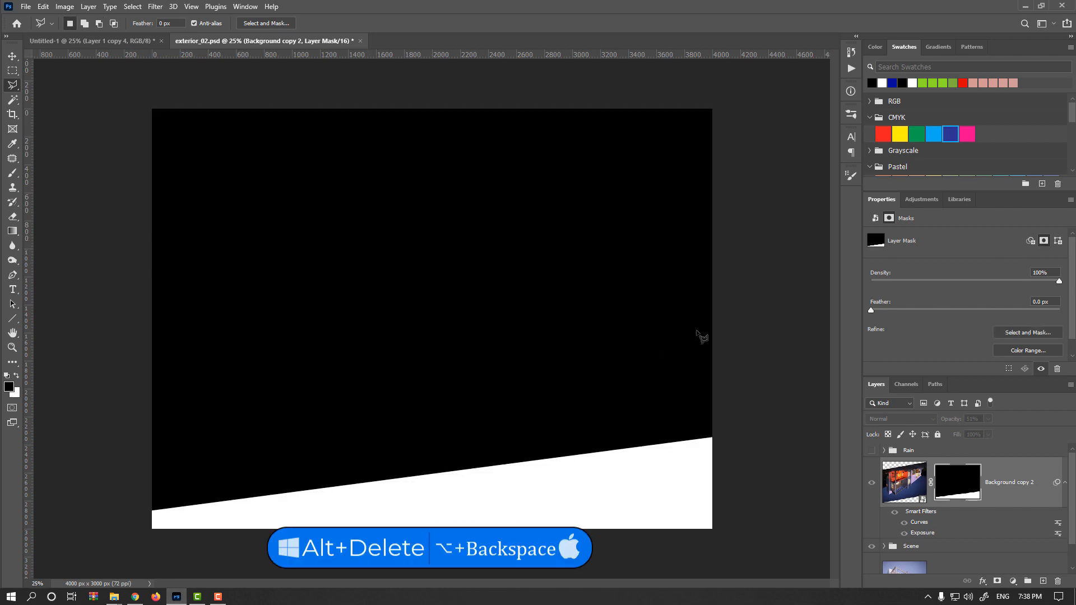
Step: Leave the mask-only display and compare the scene with the reflection layer hidden and shown
{"action": "left_click", "coordinate": [961, 489], "text": "alt"}
{"action": "left_click", "coordinate": [870, 483]}
{"action": "left_click", "coordinate": [871, 483]}
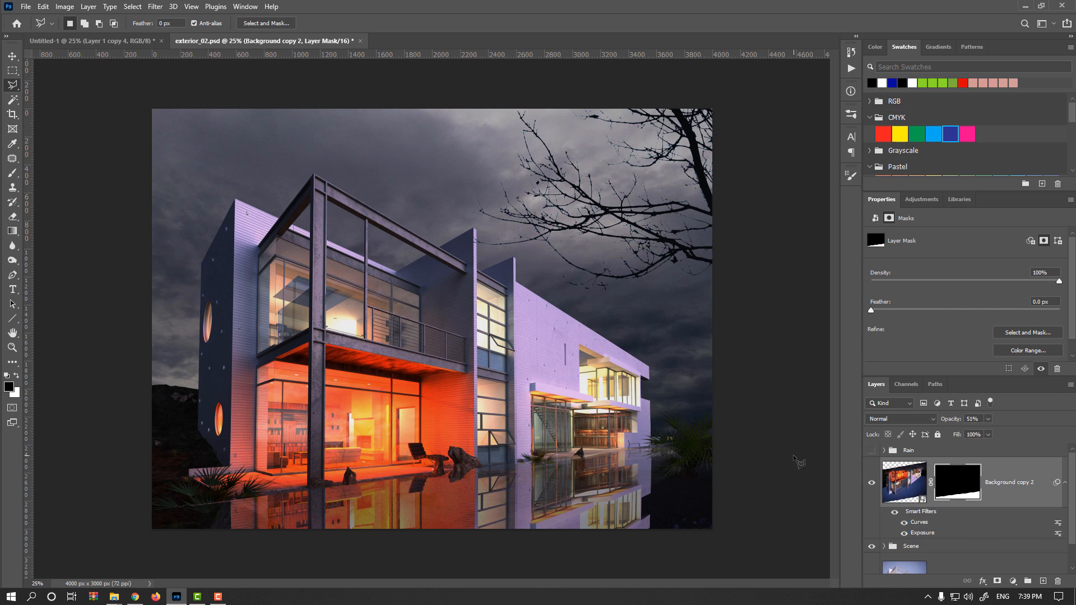
Step: Paint black with the Brush on the Background copy 2 layer mask over the plants and ground left of the building
{"action": "left_click", "coordinate": [12, 56]}
{"action": "scroll", "coordinate": [272, 451], "scroll_direction": "up", "scroll_amount": 1}
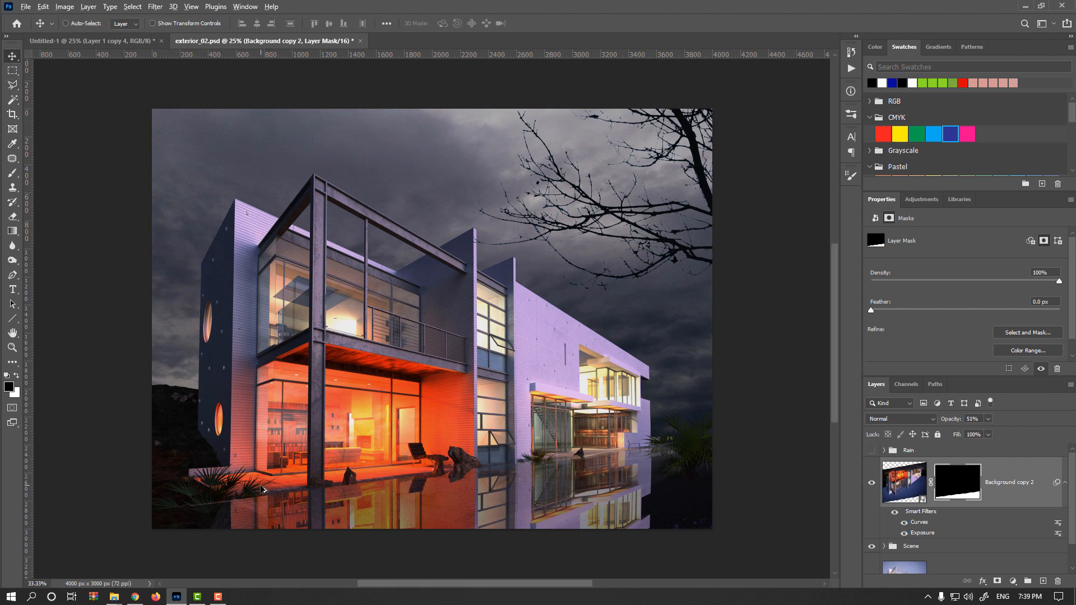
{"action": "left_click_drag", "start_coordinate": [259, 488], "coordinate": [367, 249]}
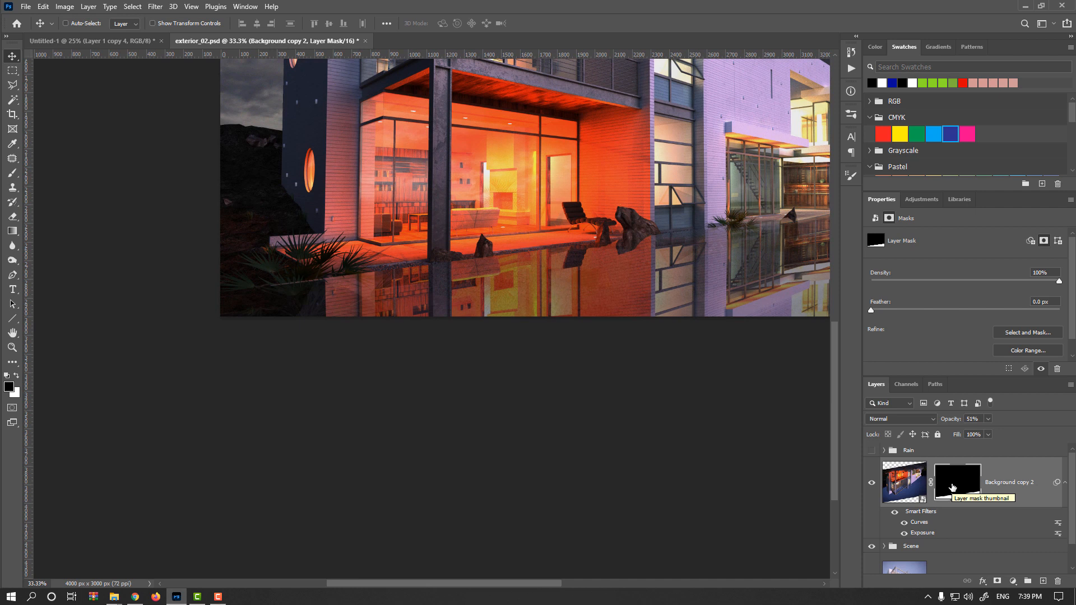
{"action": "left_click", "coordinate": [12, 173]}
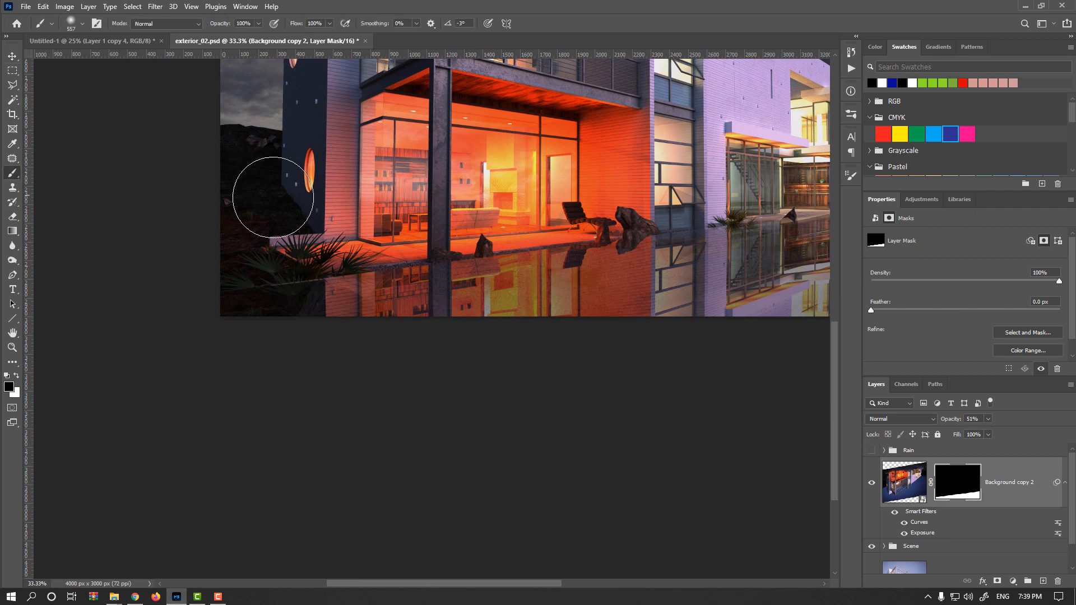
{"action": "left_click_drag", "start_coordinate": [278, 261], "coordinate": [284, 452]}
{"action": "left_click_drag", "start_coordinate": [340, 265], "coordinate": [353, 333]}
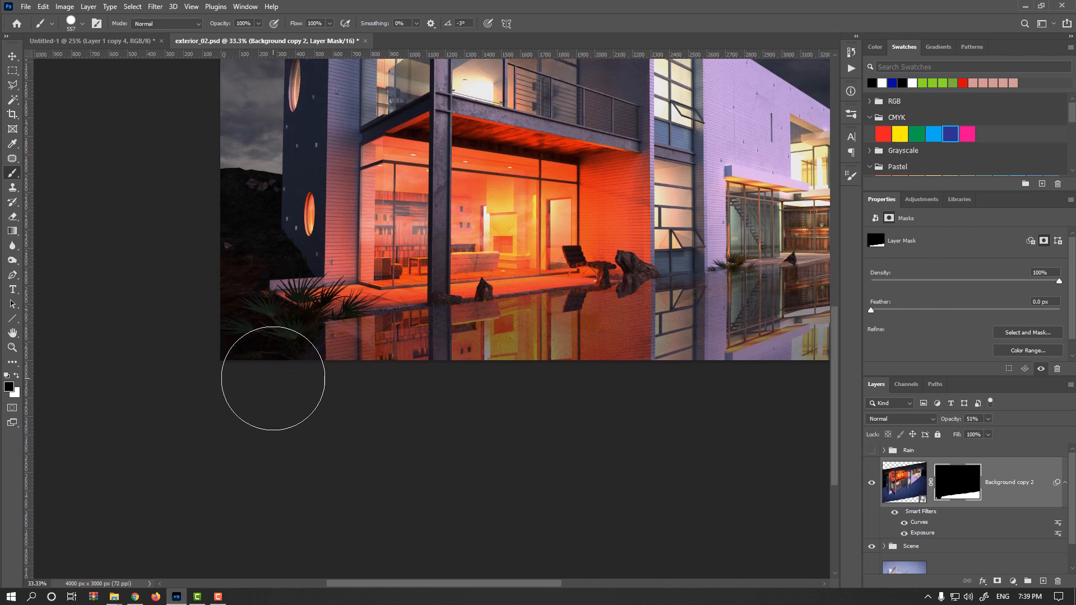
Step: Paint the reflection out over the palm and ground right of the building, and compare the scene with the layer hidden and shown
{"action": "scroll", "coordinate": [377, 349], "scroll_direction": "right", "scroll_amount": 8}
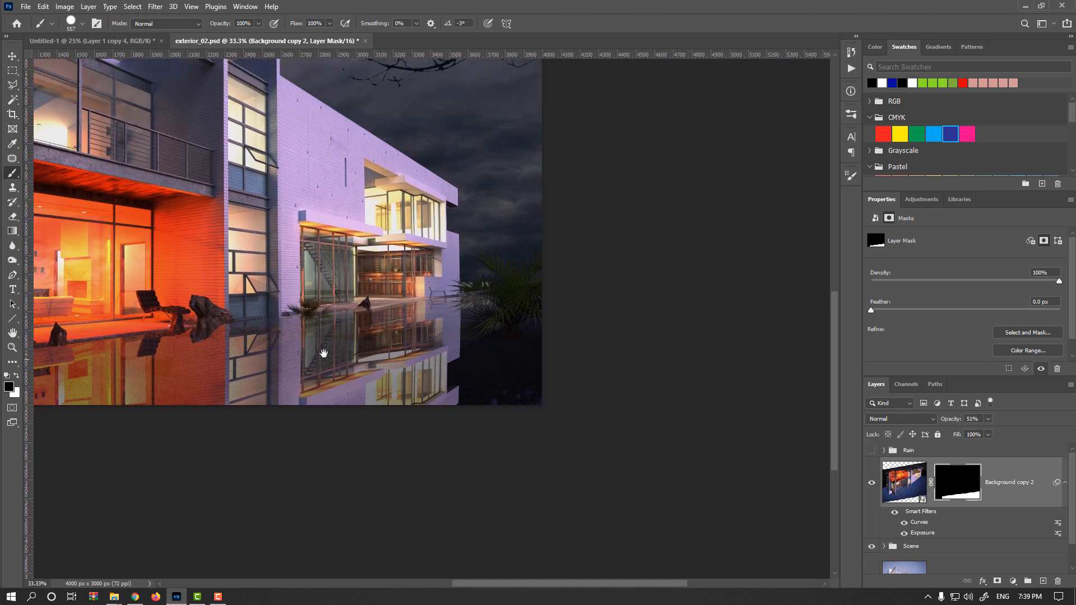
{"action": "mouse_move", "coordinate": [527, 277]}
{"action": "left_mouse_down"}
{"action": "mouse_move", "coordinate": [519, 435]}
{"action": "mouse_move", "coordinate": [520, 302]}
{"action": "mouse_move", "coordinate": [544, 290]}
{"action": "mouse_move", "coordinate": [521, 217]}
{"action": "mouse_move", "coordinate": [513, 408]}
{"action": "left_mouse_up"}
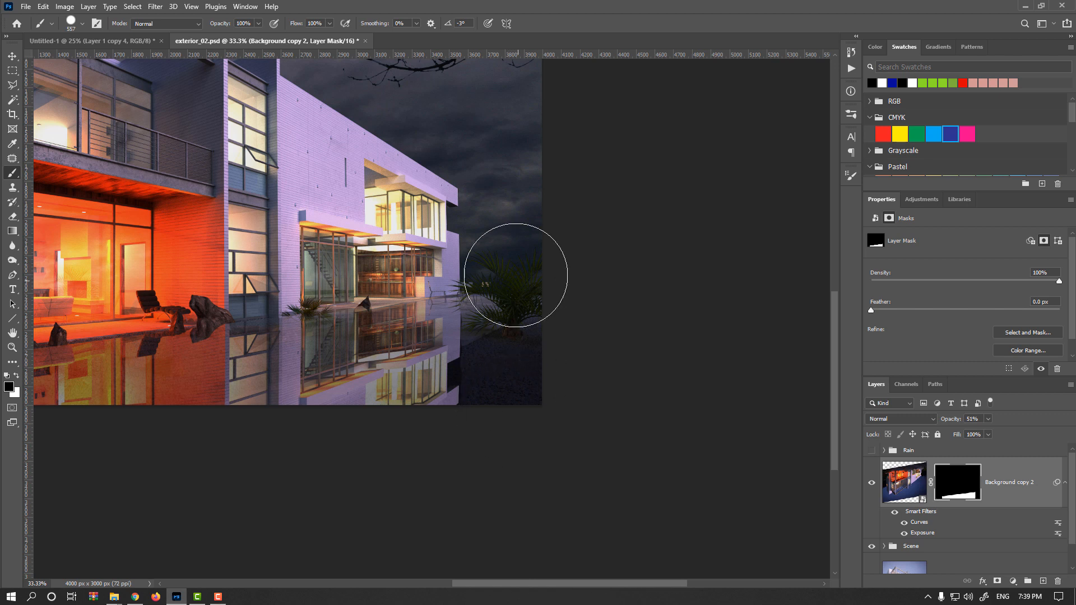
{"action": "left_click_drag", "start_coordinate": [430, 368], "coordinate": [532, 420]}
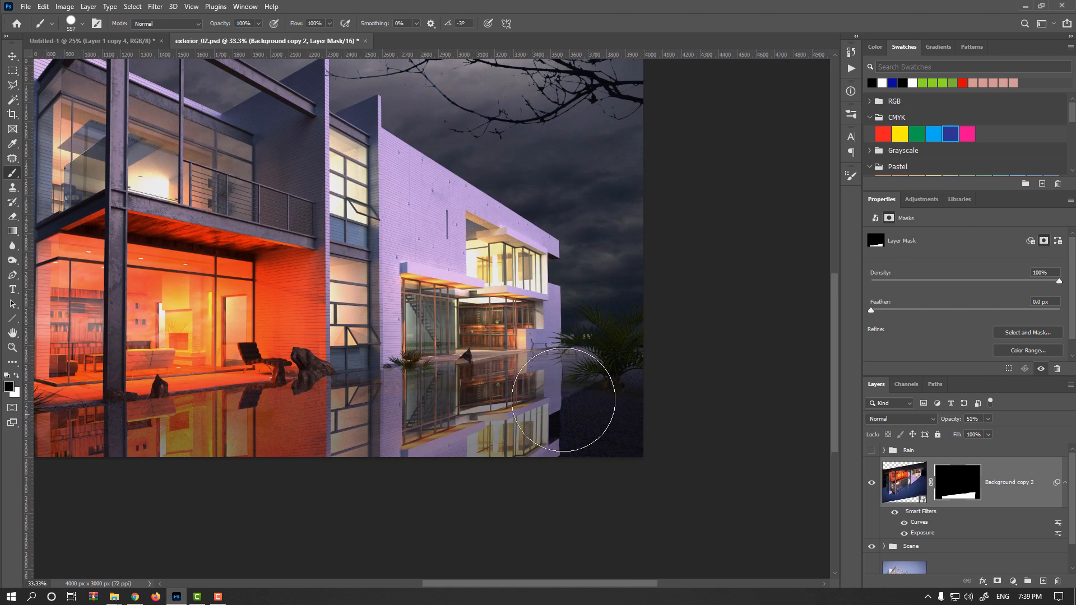
{"action": "left_click", "coordinate": [872, 483]}
{"action": "left_click", "coordinate": [872, 483]}
Step: Raise the reflection layer's opacity to 100% and make its image active instead of its mask
{"action": "left_click_drag", "start_coordinate": [716, 438], "coordinate": [891, 449]}
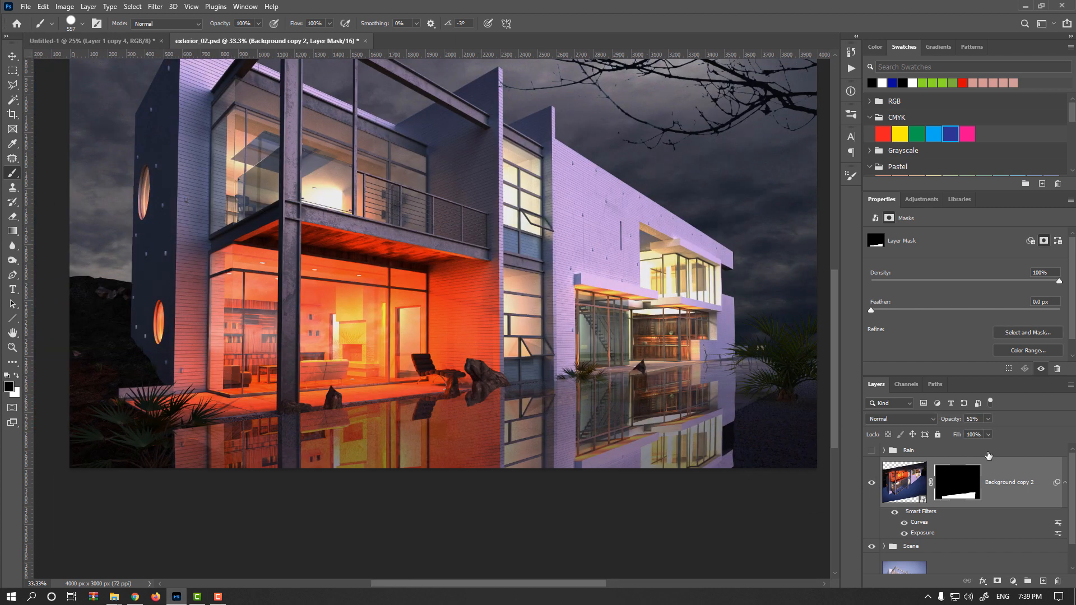
{"action": "left_click_drag", "start_coordinate": [952, 428], "coordinate": [1037, 424]}
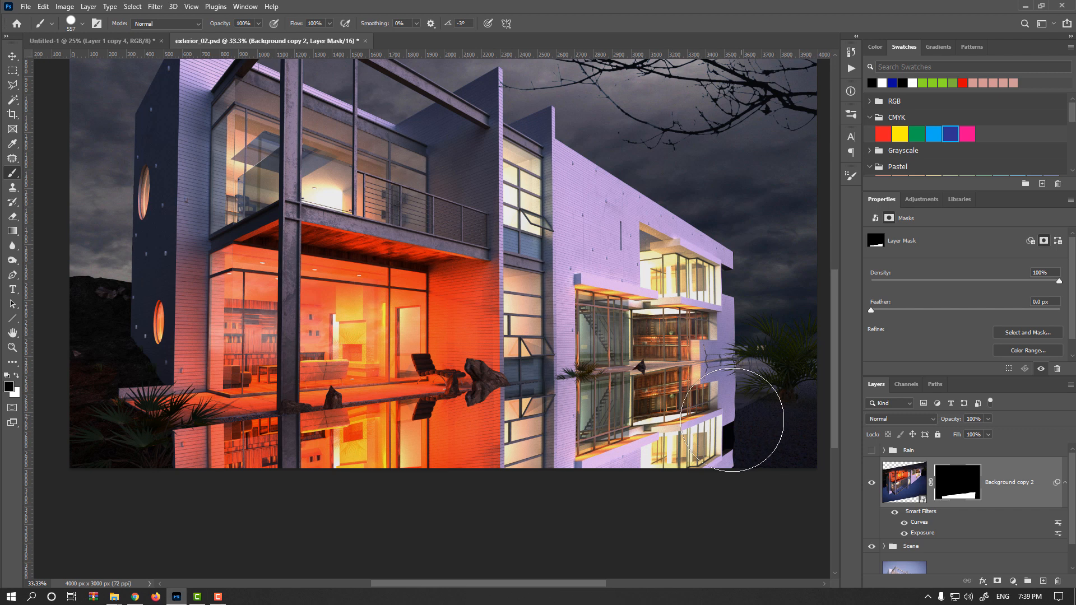
{"action": "left_click", "coordinate": [12, 56]}
{"action": "left_click", "coordinate": [905, 487]}
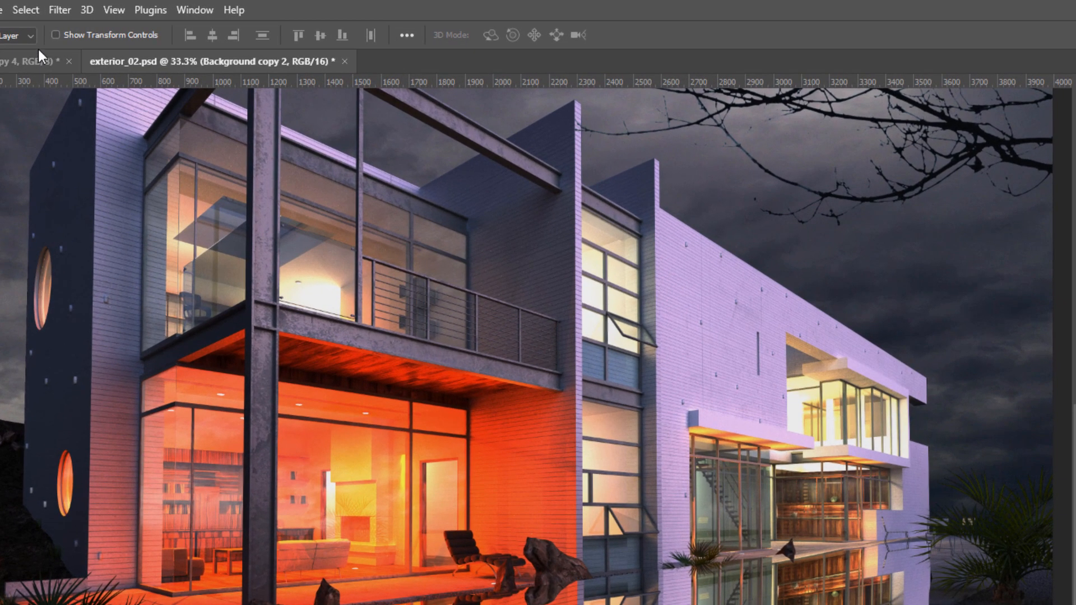
Step: Apply a Wave distortion to the reflection with maximum wavelength 25 and horizontal and vertical scale 9%
{"action": "left_click", "coordinate": [150, 6]}
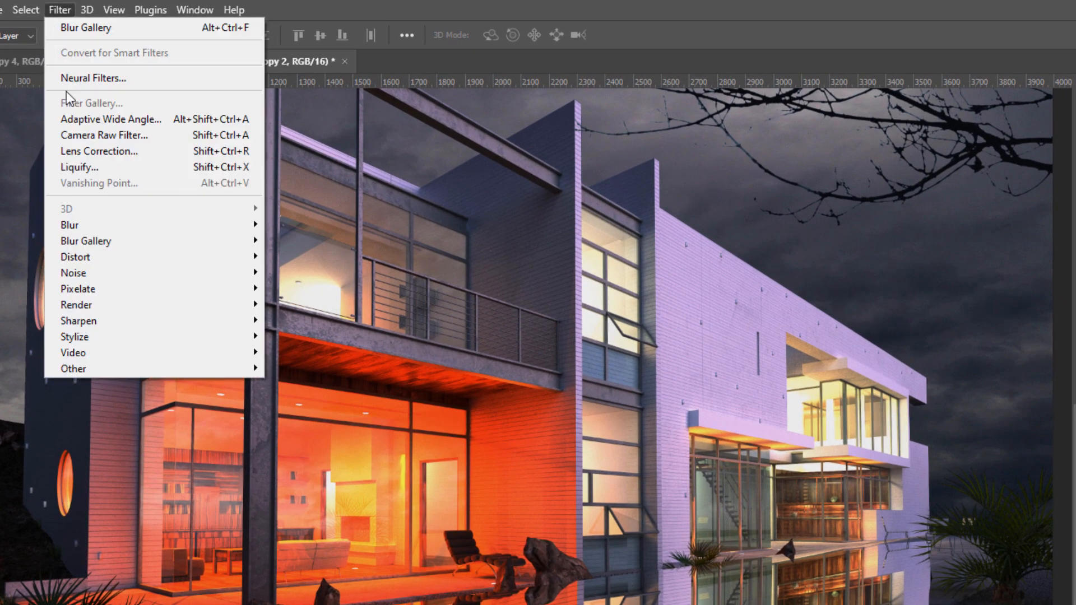
{"action": "mouse_move", "coordinate": [141, 258]}
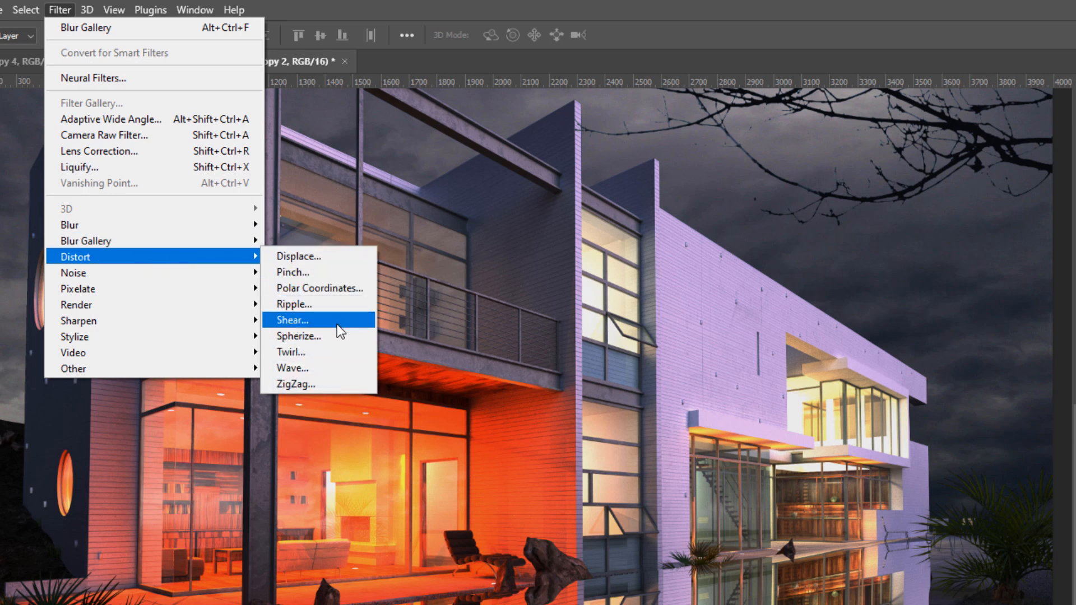
{"action": "left_click", "coordinate": [324, 368]}
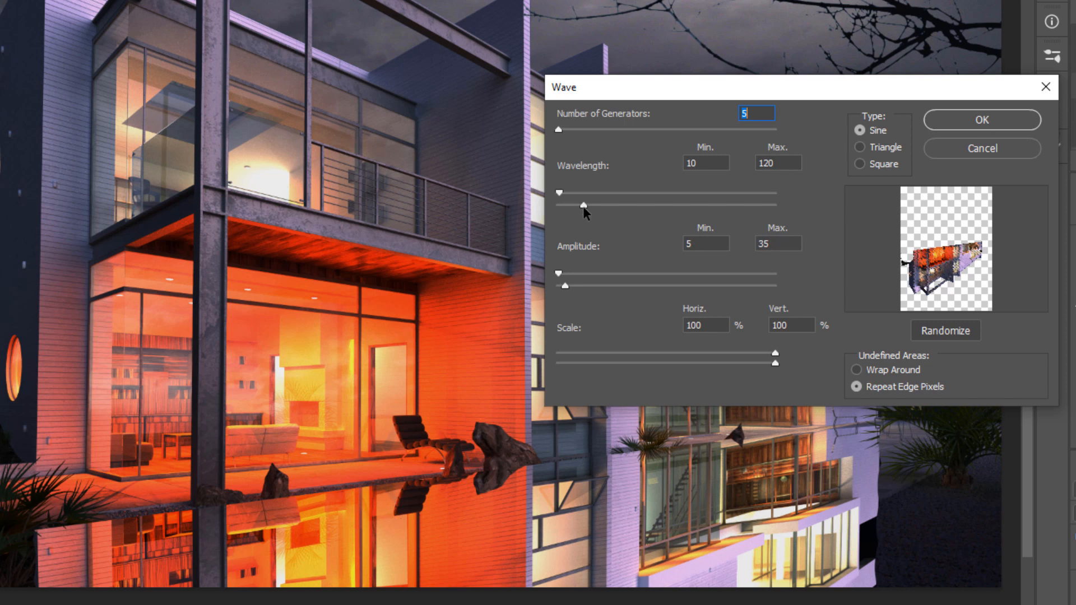
{"action": "left_click_drag", "start_coordinate": [584, 206], "coordinate": [568, 207]}
{"action": "left_click", "coordinate": [587, 353]}
{"action": "left_click_drag", "start_coordinate": [586, 352], "coordinate": [573, 362]}
{"action": "left_click", "coordinate": [972, 127]}
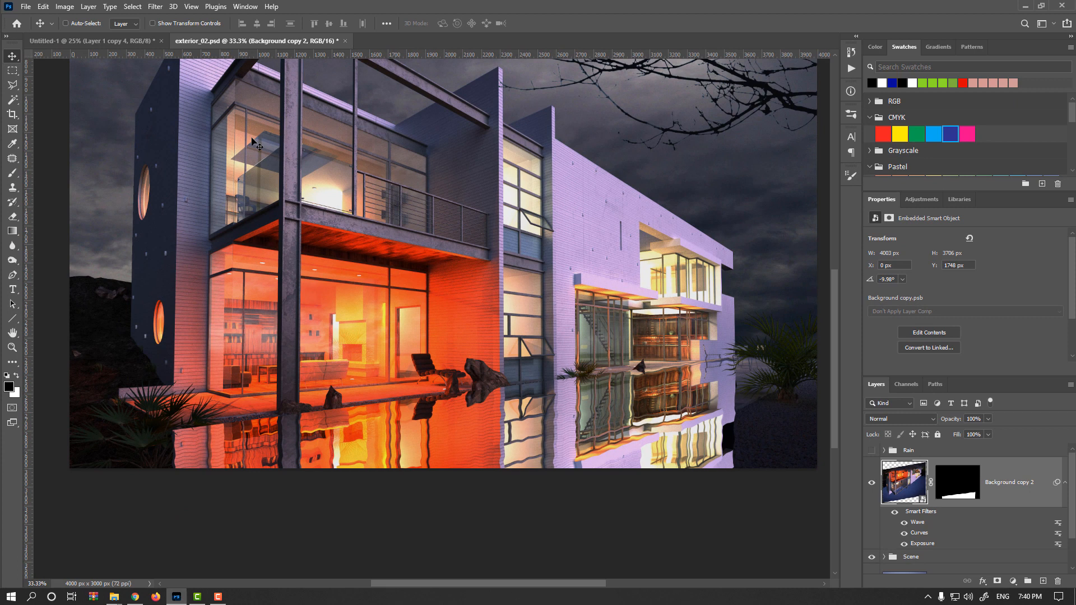
Step: Add a second Wave distortion to the reflection with wavelength 1 to 6 and maximum amplitude 29
{"action": "left_click", "coordinate": [155, 6]}
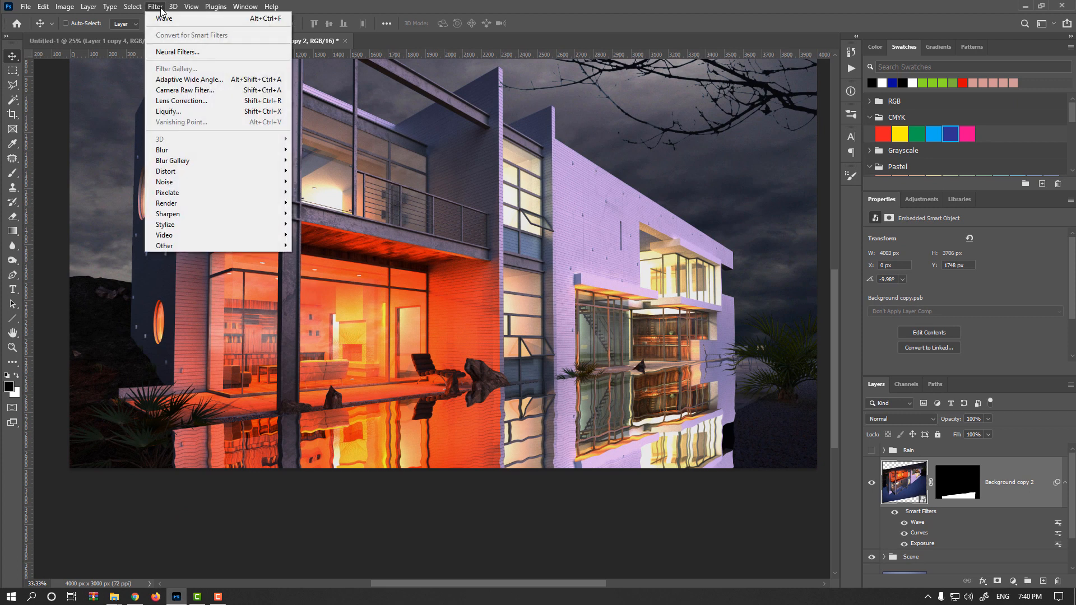
{"action": "mouse_move", "coordinate": [221, 190]}
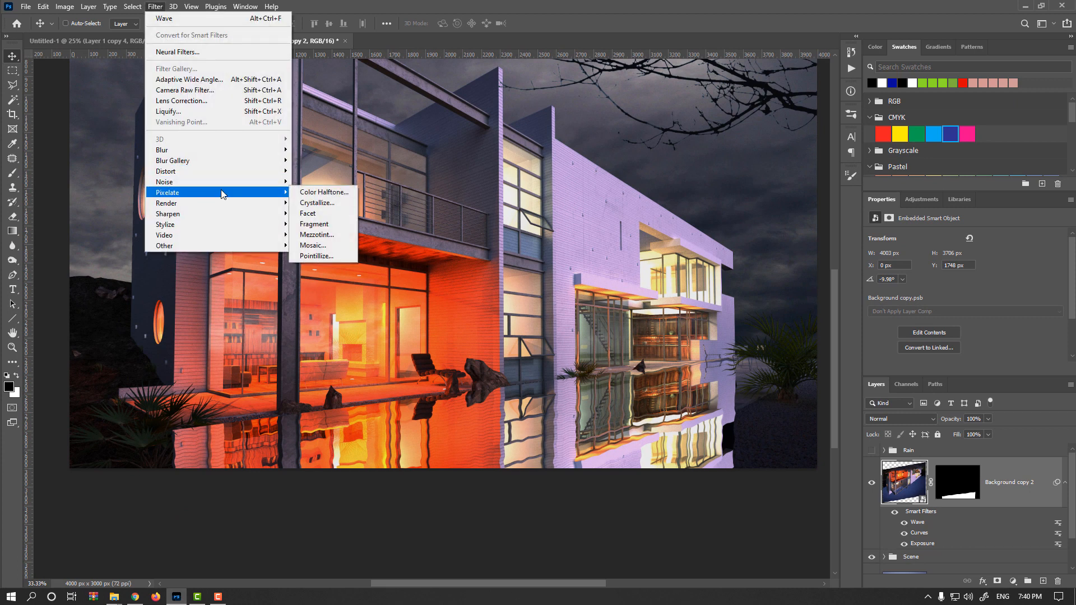
{"action": "mouse_move", "coordinate": [221, 171]}
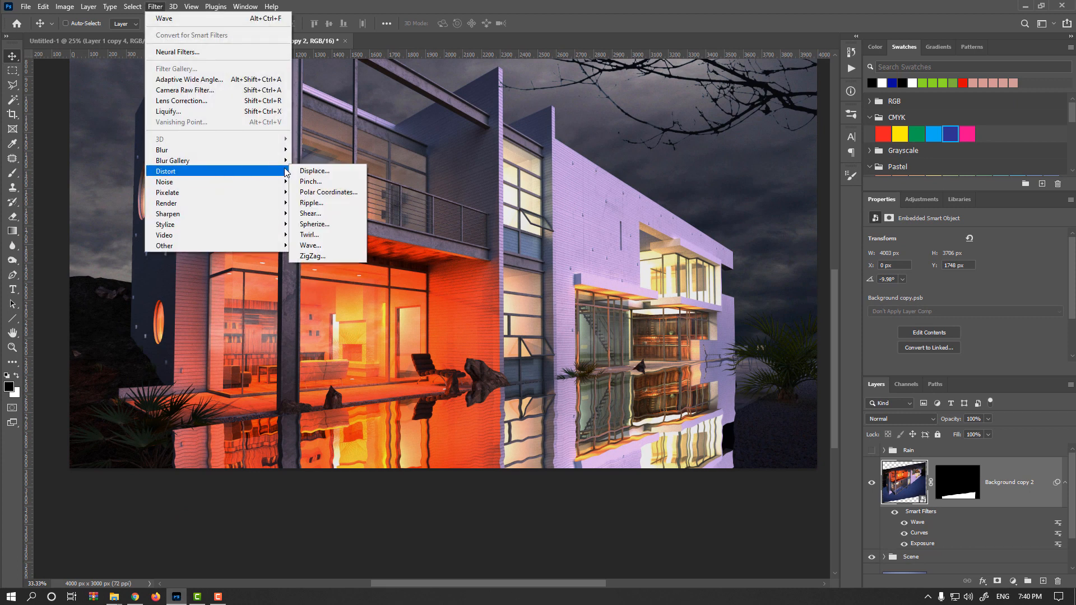
{"action": "left_click", "coordinate": [324, 245]}
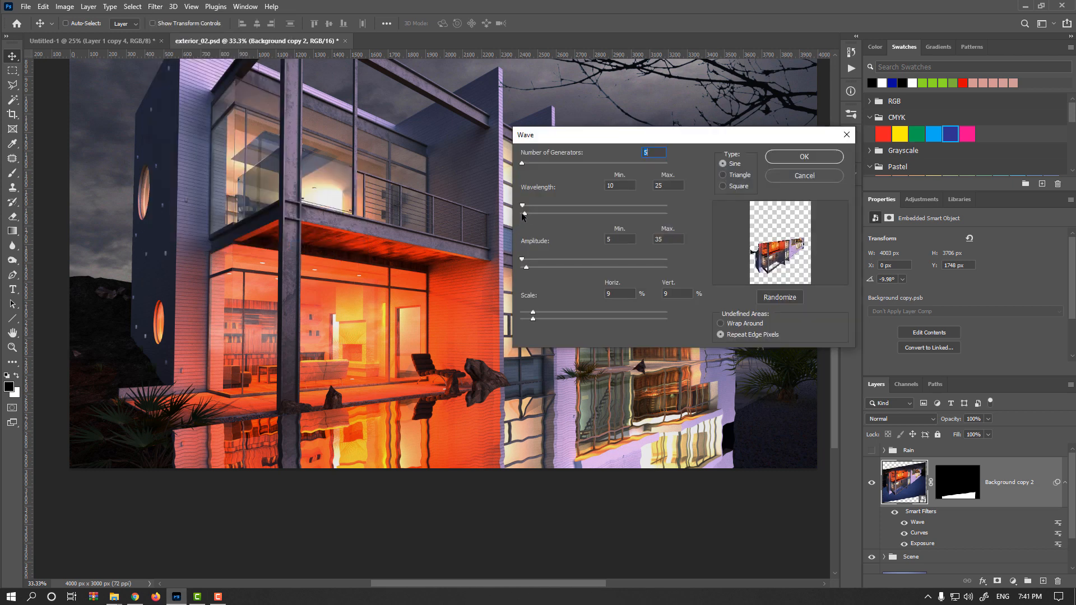
{"action": "left_click_drag", "start_coordinate": [522, 206], "coordinate": [520, 207]}
{"action": "mouse_move", "coordinate": [527, 265]}
{"action": "left_mouse_down"}
{"action": "mouse_move", "coordinate": [597, 267]}
{"action": "mouse_move", "coordinate": [532, 267]}
{"action": "left_mouse_up"}
{"action": "left_click_drag", "start_coordinate": [531, 312], "coordinate": [528, 314]}
{"action": "left_click", "coordinate": [803, 161]}
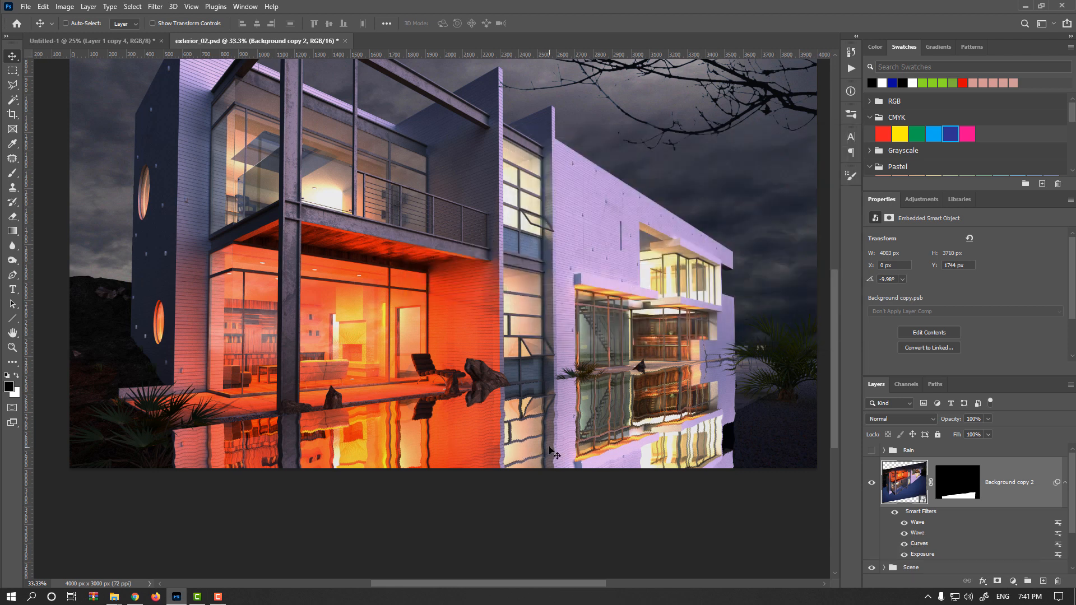
Step: Examine the reflection up close with and without the second Wave filter
{"action": "scroll", "coordinate": [545, 444], "scroll_direction": "up", "scroll_amount": 3}
{"action": "key", "text": "ctrl+z"}
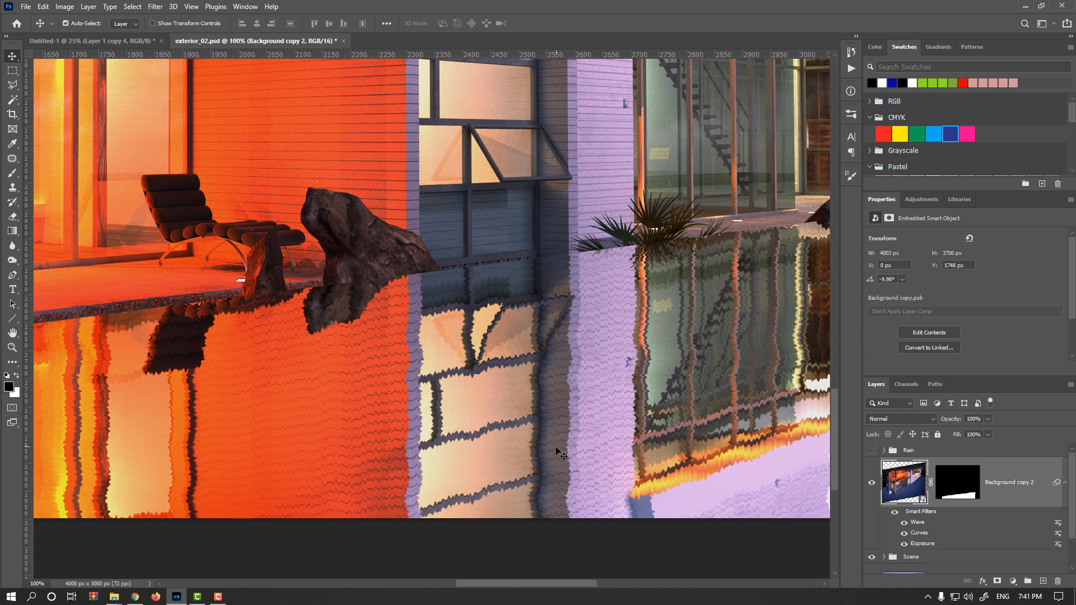
{"action": "key", "text": "ctrl+shift+z"}
{"action": "scroll", "coordinate": [592, 432], "scroll_direction": "up", "scroll_amount": 3}
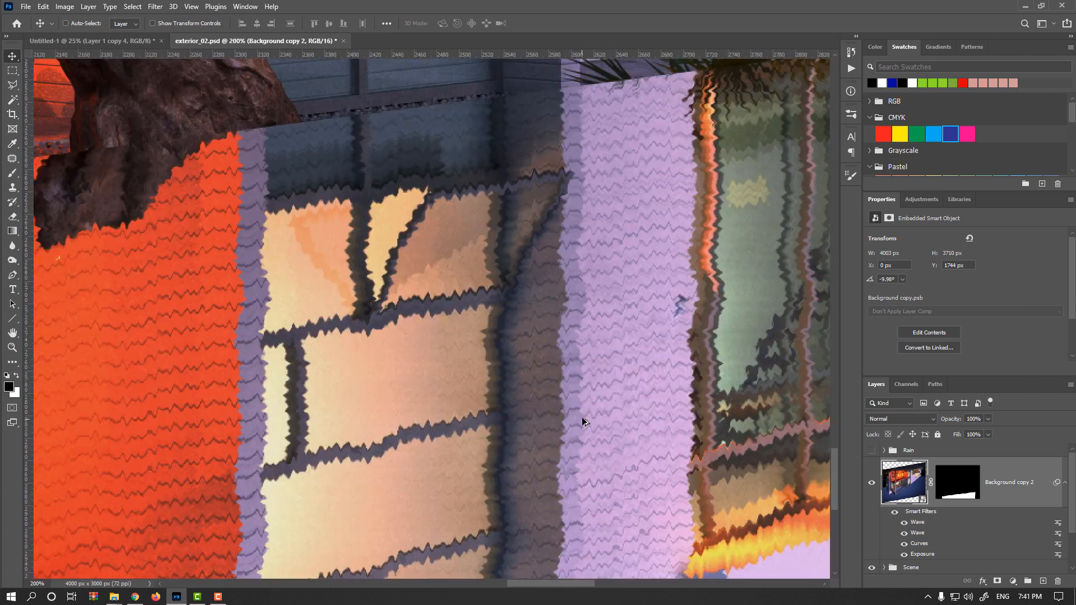
{"action": "key", "text": "ctrl+z"}
{"action": "key", "text": "ctrl+shift+z"}
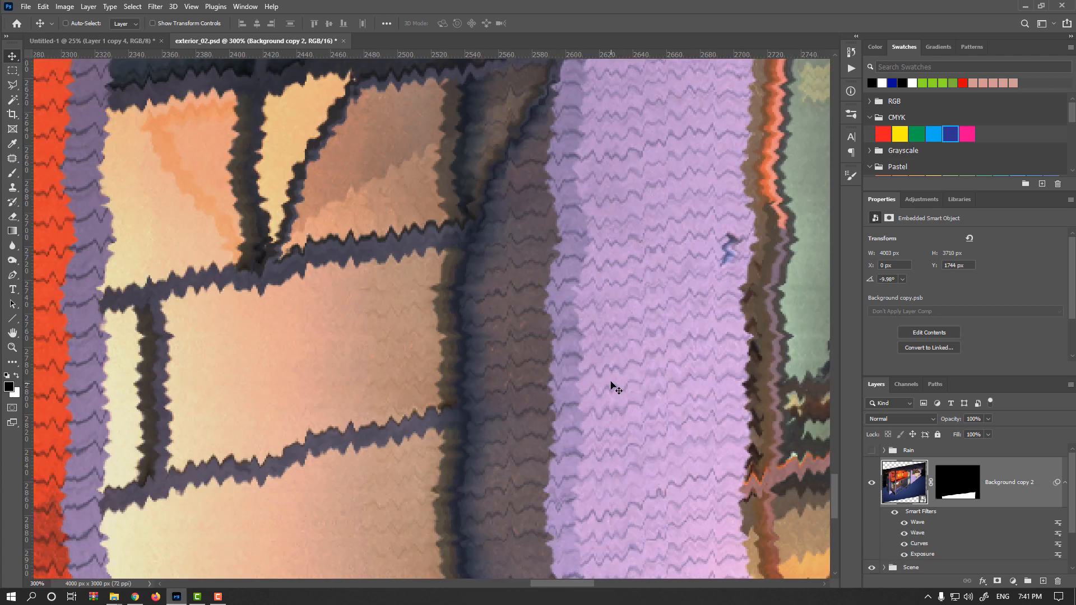
{"action": "scroll", "coordinate": [594, 363], "scroll_direction": "down", "scroll_amount": 3}
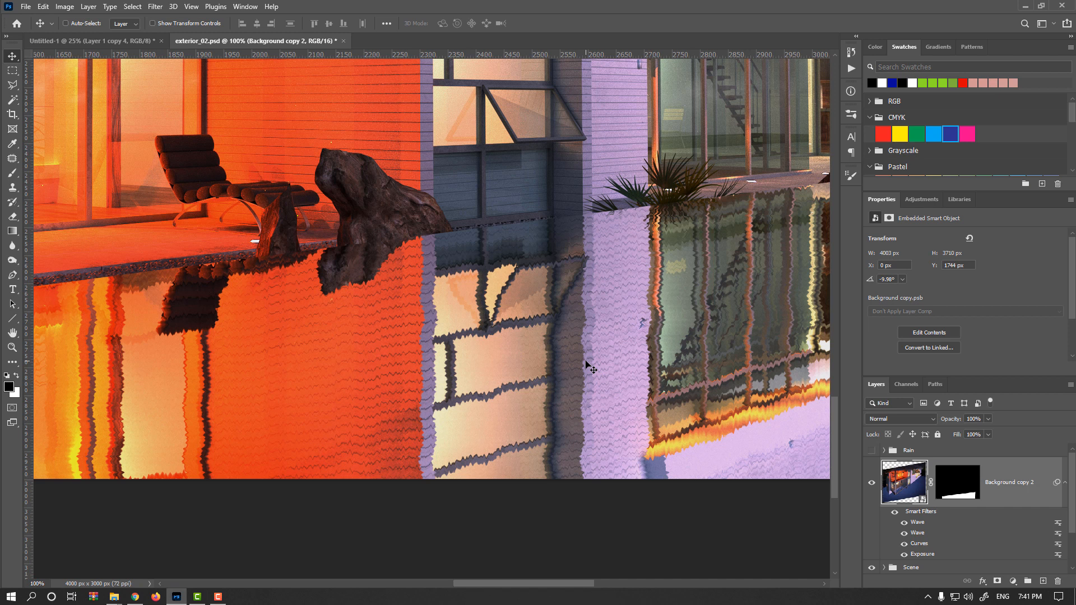
{"action": "scroll", "coordinate": [591, 368], "scroll_direction": "down", "scroll_amount": 1}
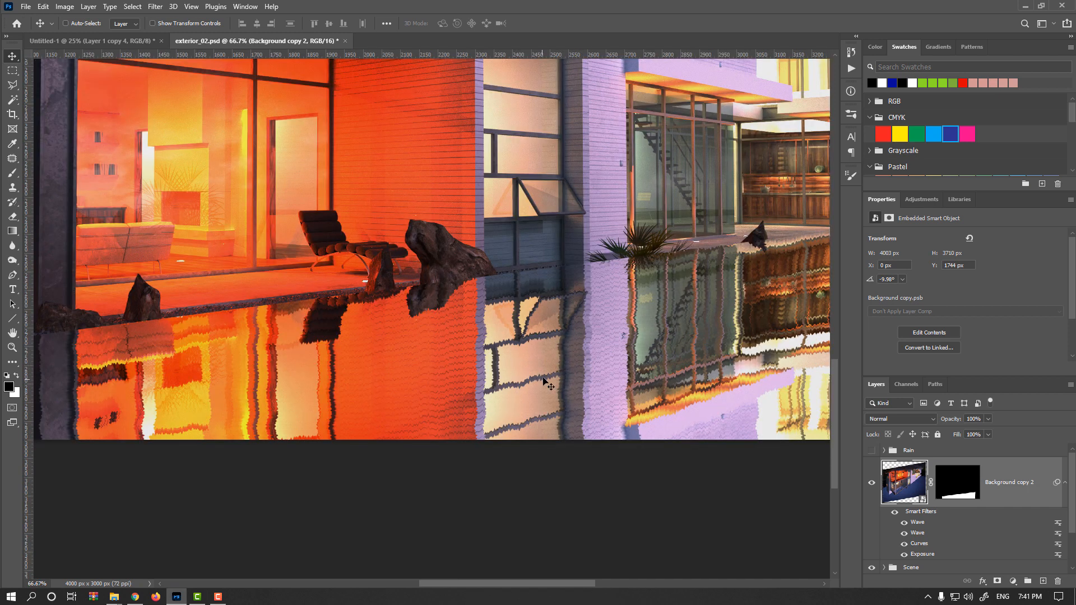
Step: Add a third Wave distortion with wavelength 1 to 6, amplitude 5 to 29, horizontal scale 51% and vertical scale 9%
{"action": "left_click", "coordinate": [157, 7]}
{"action": "mouse_move", "coordinate": [229, 177]}
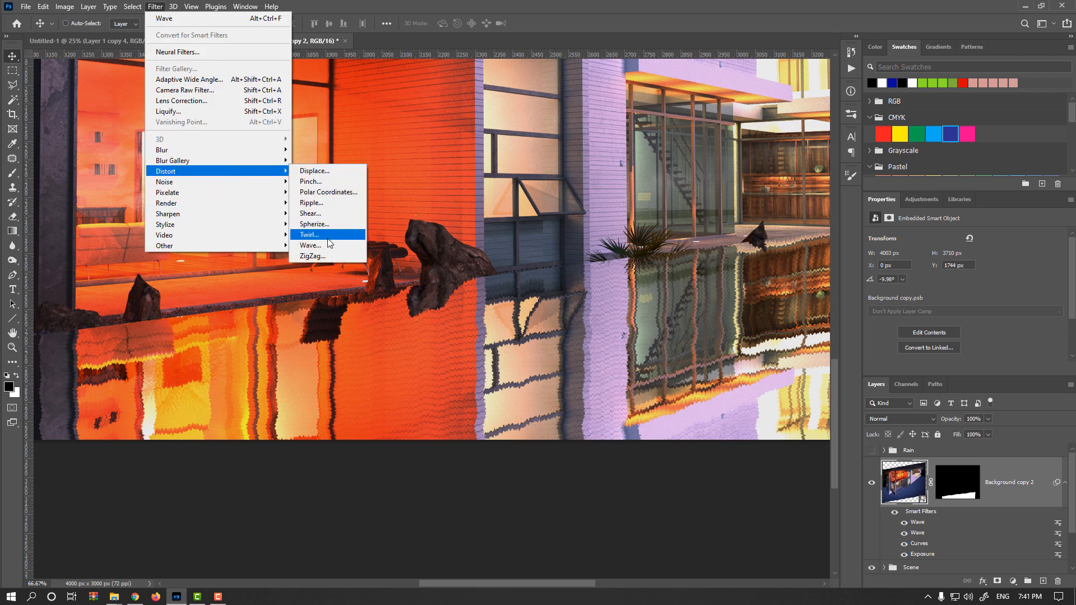
{"action": "left_click", "coordinate": [330, 246]}
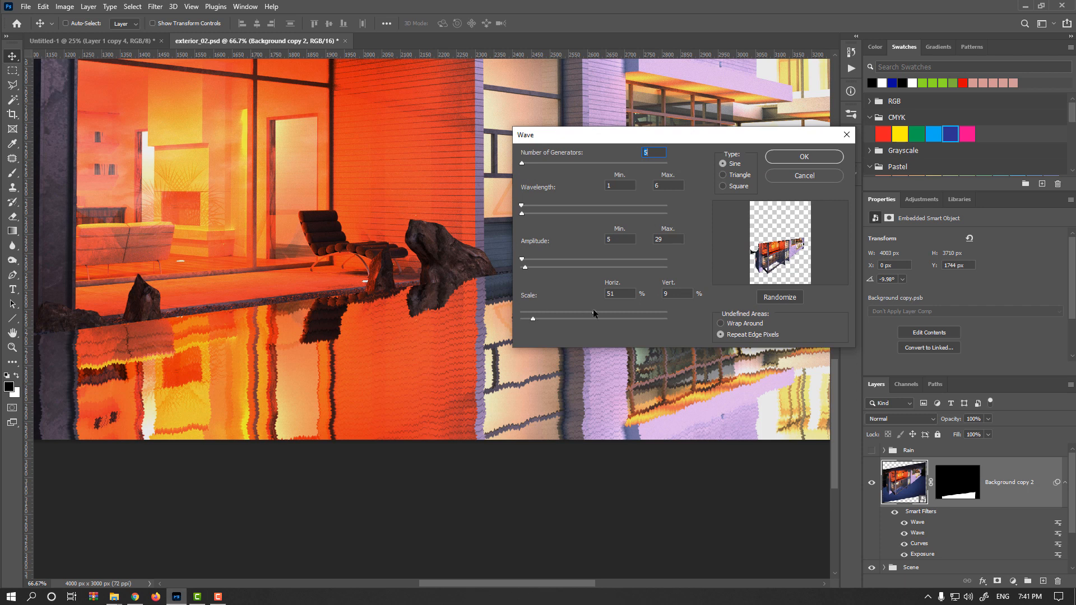
{"action": "left_click", "coordinate": [801, 158]}
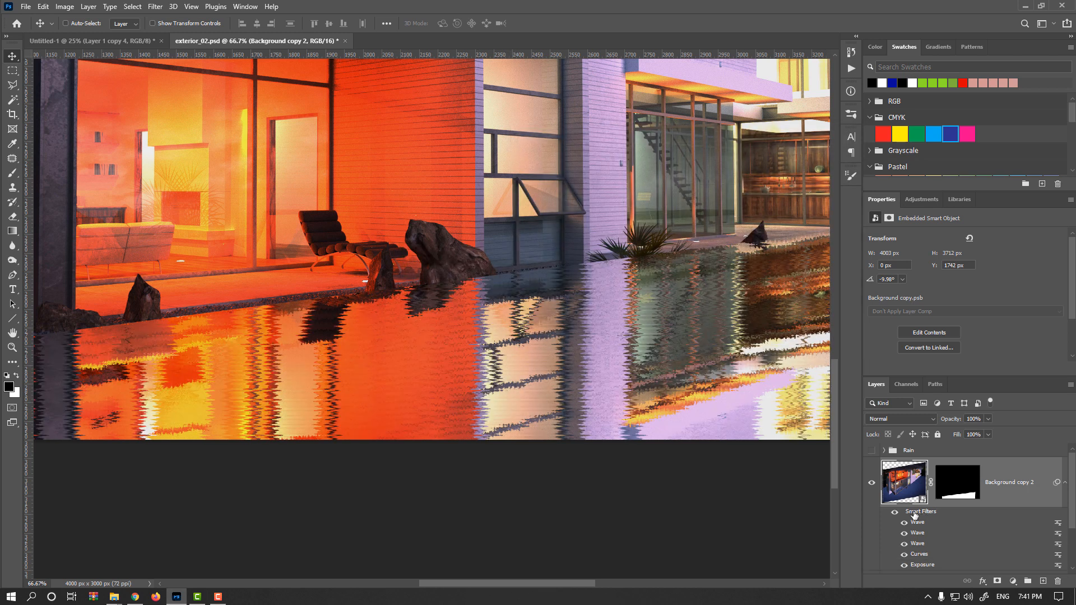
Step: Edit the topmost Wave smart filter to use a horizontal scale of 22%
{"action": "left_click", "coordinate": [904, 523]}
{"action": "double_click", "coordinate": [919, 522]}
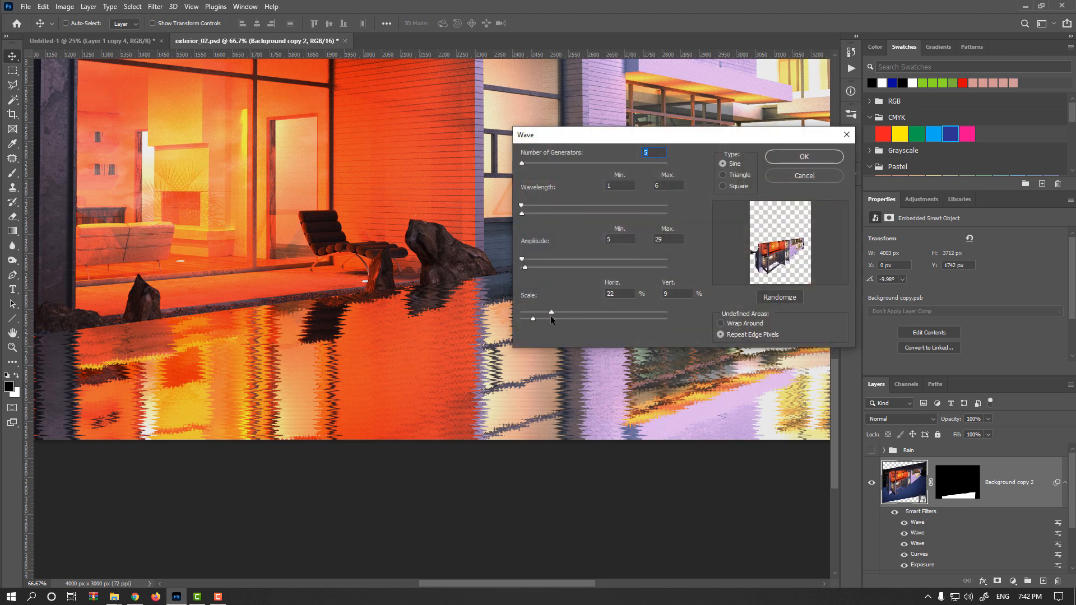
{"action": "left_click", "coordinate": [798, 157]}
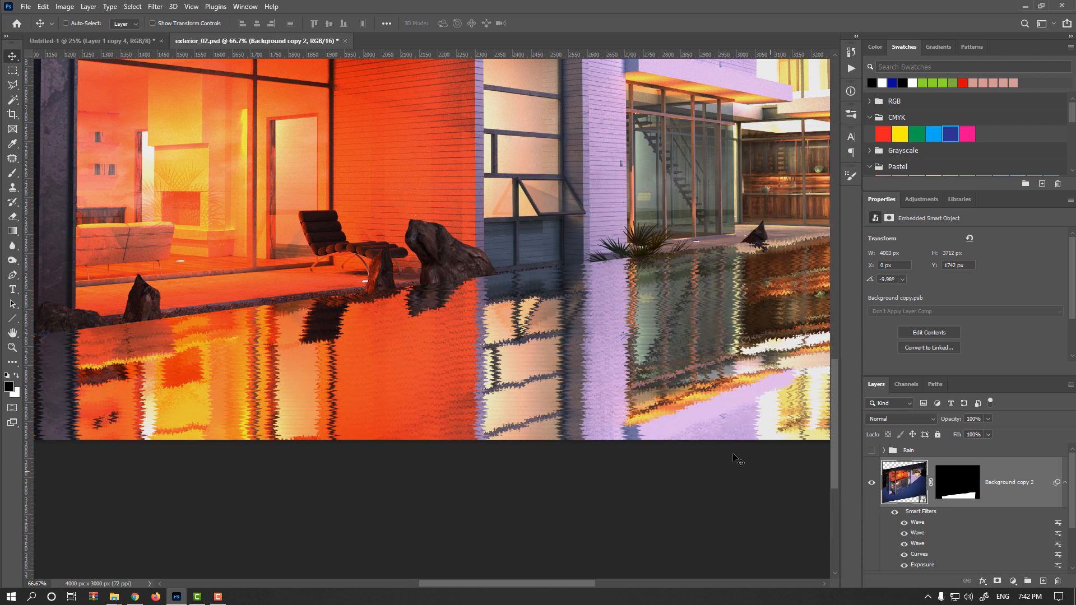
Step: Set the reflection layer's blending mode to Screen and its opacity to 23%
{"action": "scroll", "coordinate": [590, 353], "scroll_direction": "down", "scroll_amount": 2}
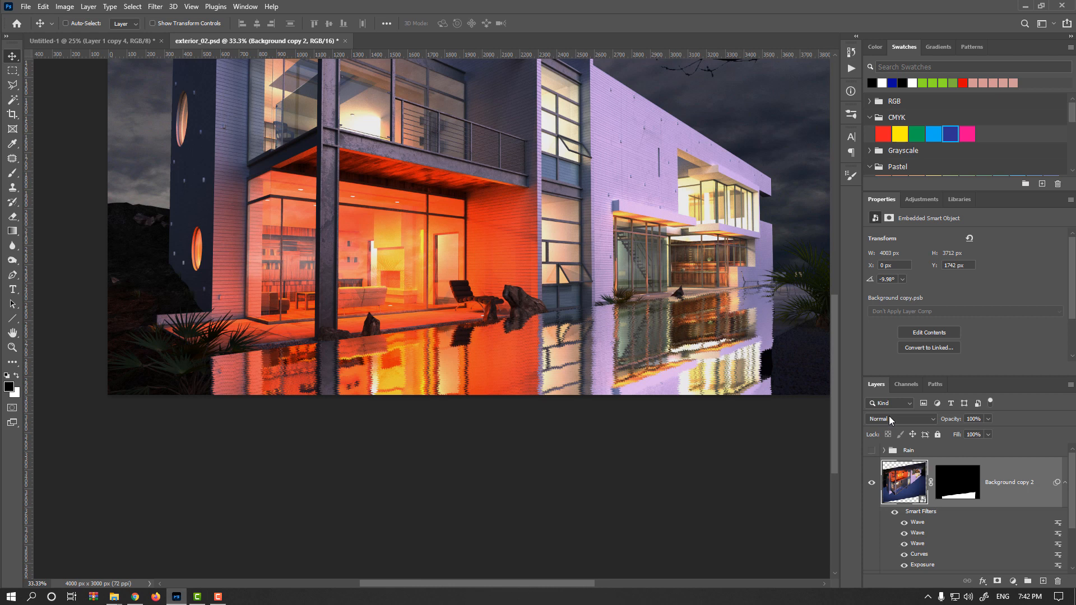
{"action": "left_click", "coordinate": [933, 419]}
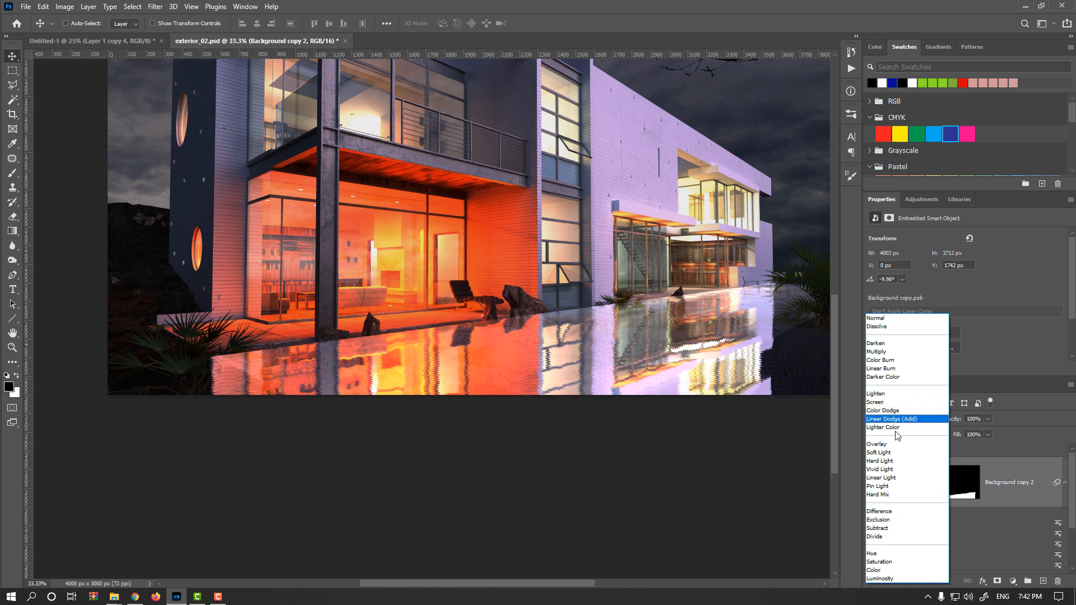
{"action": "left_click", "coordinate": [887, 403]}
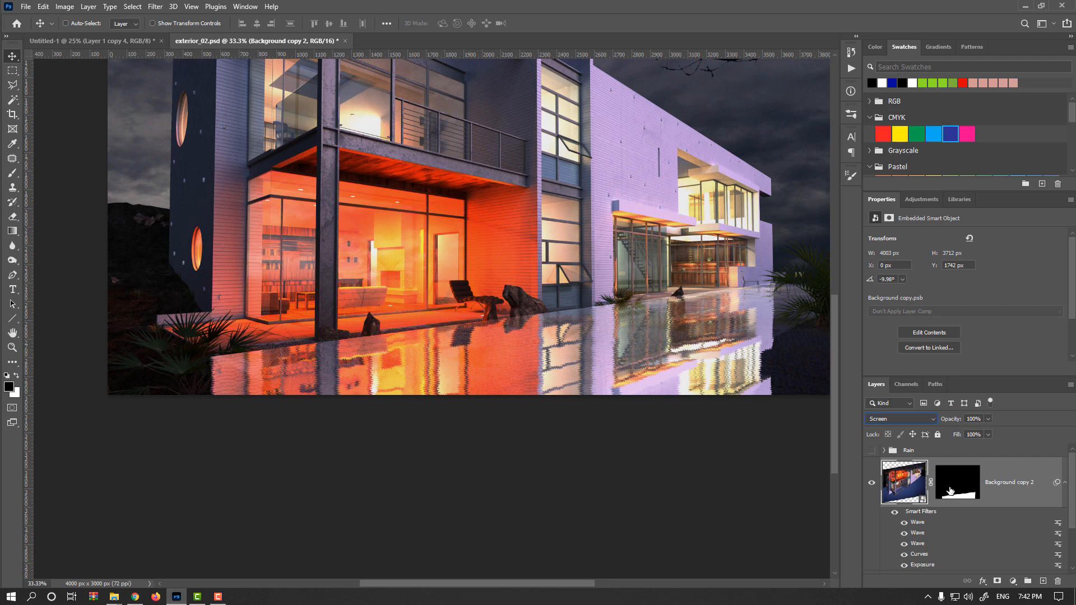
{"action": "left_click_drag", "start_coordinate": [950, 422], "coordinate": [601, 357]}
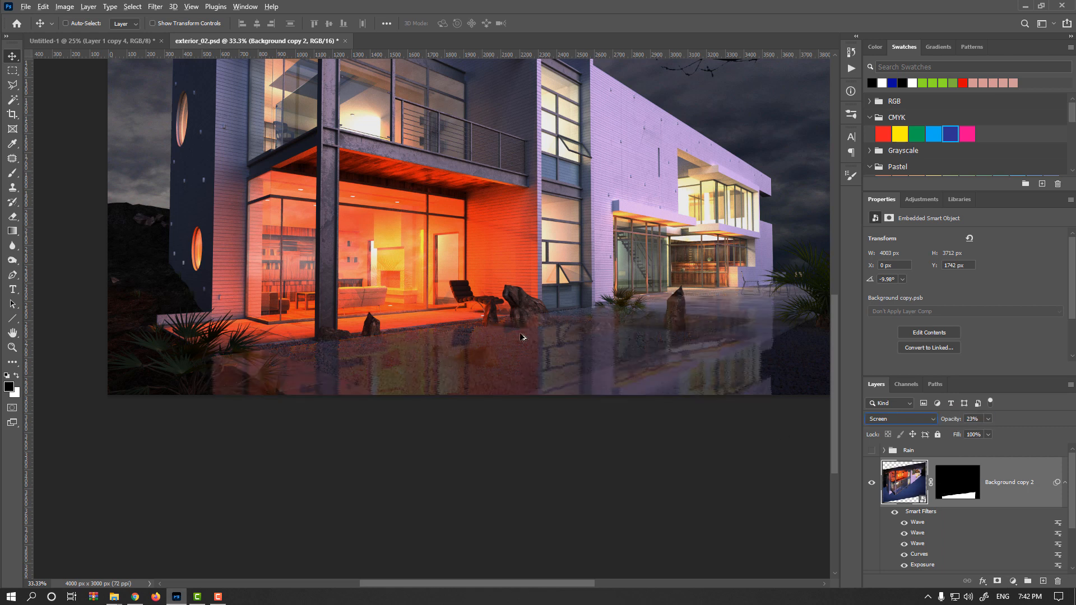
Step: Paint black with the Brush on the Background copy 2 layer mask to remove the reflection from the large rock and its surroundings
{"action": "scroll", "coordinate": [536, 337], "scroll_direction": "up", "scroll_amount": 2}
{"action": "key", "text": "b"}
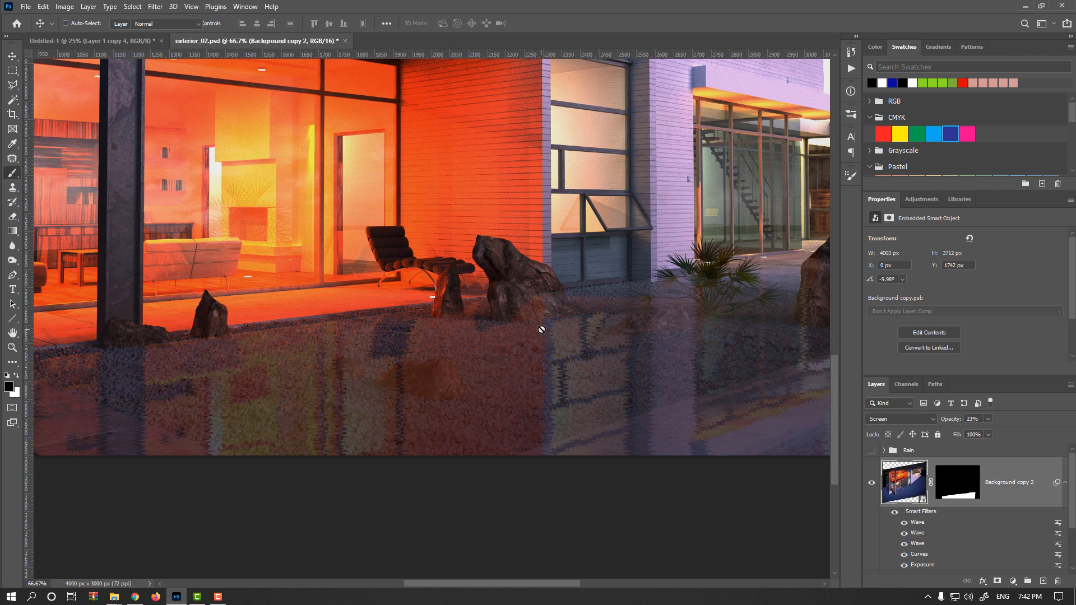
{"action": "left_click", "coordinate": [951, 485]}
{"action": "mouse_move", "coordinate": [508, 299]}
{"action": "left_mouse_down"}
{"action": "mouse_move", "coordinate": [447, 314]}
{"action": "mouse_move", "coordinate": [488, 211]}
{"action": "mouse_move", "coordinate": [530, 302]}
{"action": "mouse_move", "coordinate": [519, 297]}
{"action": "left_mouse_up"}
{"action": "left_click_drag", "start_coordinate": [551, 335], "coordinate": [367, 361]}
{"action": "mouse_move", "coordinate": [627, 315]}
{"action": "left_mouse_down"}
{"action": "mouse_move", "coordinate": [615, 316]}
{"action": "mouse_move", "coordinate": [634, 305]}
{"action": "mouse_move", "coordinate": [629, 319]}
{"action": "mouse_move", "coordinate": [638, 305]}
{"action": "mouse_move", "coordinate": [607, 326]}
{"action": "mouse_move", "coordinate": [498, 306]}
{"action": "mouse_move", "coordinate": [540, 293]}
{"action": "mouse_move", "coordinate": [552, 295]}
{"action": "mouse_move", "coordinate": [533, 312]}
{"action": "mouse_move", "coordinate": [486, 301]}
{"action": "mouse_move", "coordinate": [506, 295]}
{"action": "mouse_move", "coordinate": [505, 305]}
{"action": "mouse_move", "coordinate": [470, 306]}
{"action": "mouse_move", "coordinate": [535, 338]}
{"action": "mouse_move", "coordinate": [643, 351]}
{"action": "left_mouse_up"}
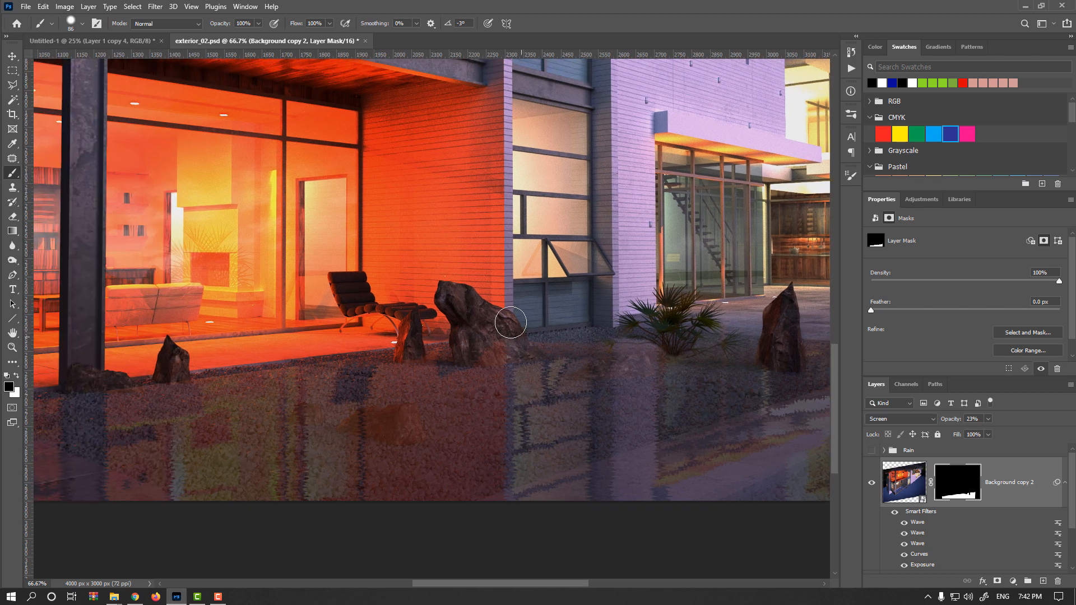
{"action": "mouse_move", "coordinate": [500, 331]}
{"action": "left_mouse_down"}
{"action": "mouse_move", "coordinate": [512, 343]}
{"action": "mouse_move", "coordinate": [411, 344]}
{"action": "mouse_move", "coordinate": [410, 332]}
{"action": "mouse_move", "coordinate": [408, 343]}
{"action": "mouse_move", "coordinate": [429, 341]}
{"action": "left_mouse_up"}
{"action": "left_click_drag", "start_coordinate": [575, 343], "coordinate": [547, 340]}
Step: Mask the reflection off the small rocks, the low palm and the pointed rock near the terrace
{"action": "mouse_move", "coordinate": [192, 352]}
{"action": "left_mouse_down"}
{"action": "mouse_move", "coordinate": [467, 359]}
{"action": "mouse_move", "coordinate": [364, 381]}
{"action": "left_mouse_up"}
{"action": "left_click_drag", "start_coordinate": [550, 379], "coordinate": [371, 375]}
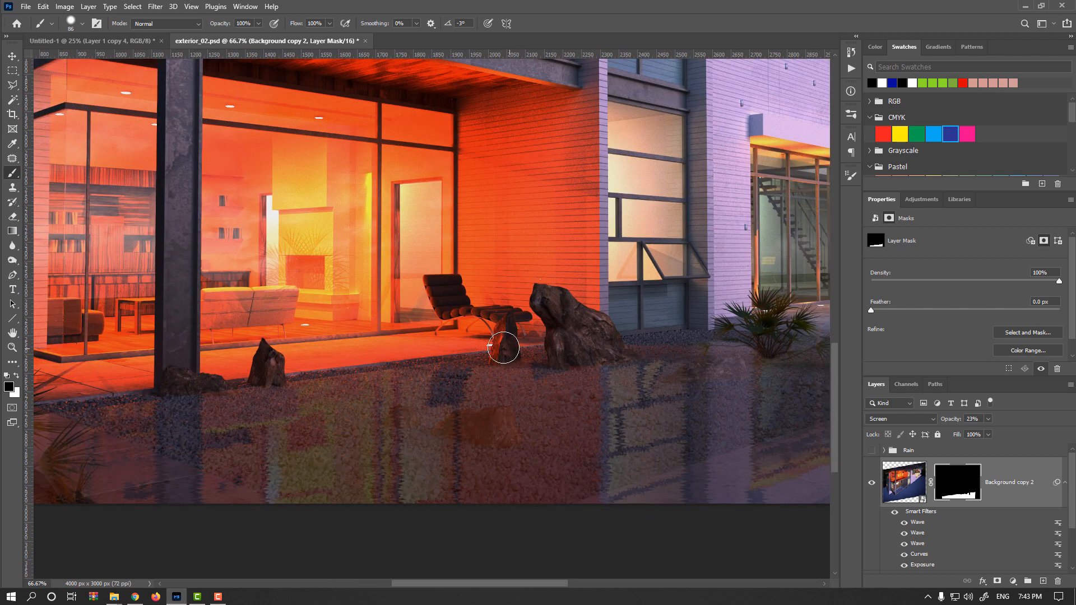
{"action": "left_click_drag", "start_coordinate": [593, 349], "coordinate": [456, 342]}
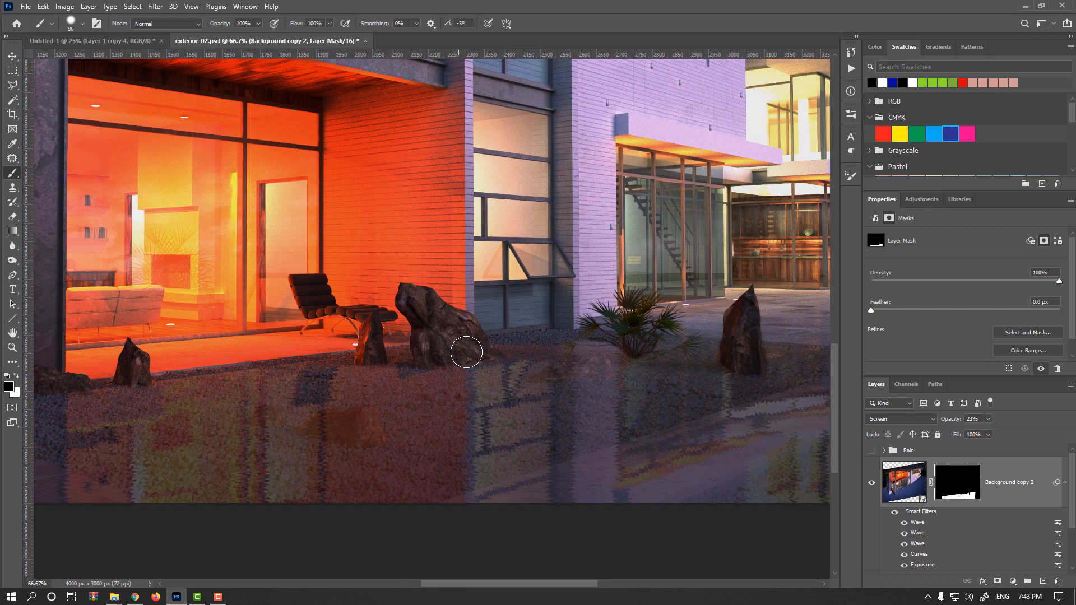
{"action": "left_click_drag", "start_coordinate": [584, 353], "coordinate": [406, 357]}
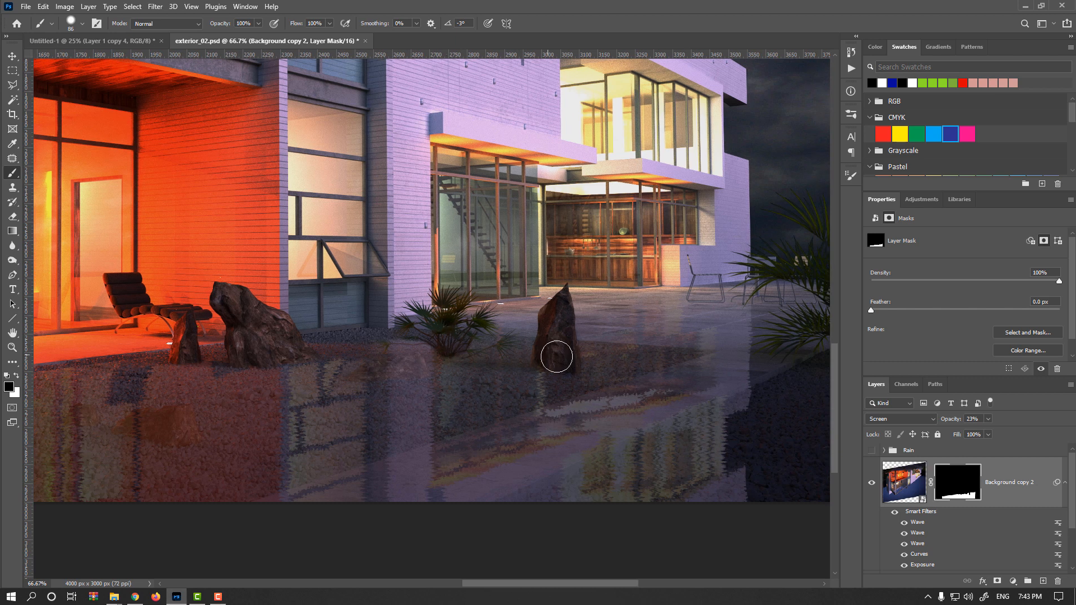
{"action": "scroll", "coordinate": [552, 355], "scroll_direction": "right", "scroll_amount": 3}
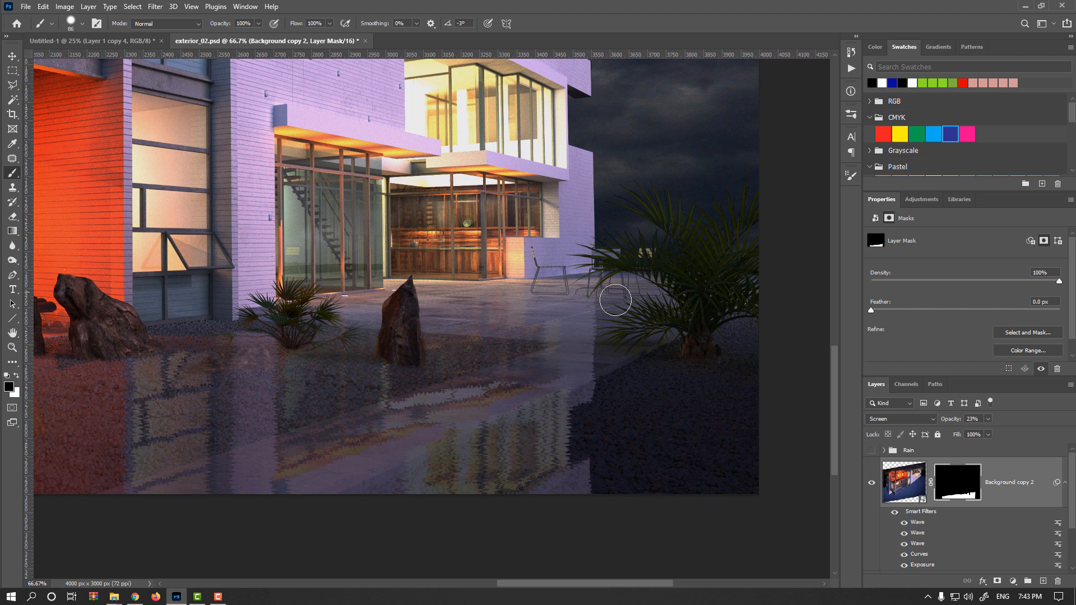
{"action": "scroll", "coordinate": [615, 298], "scroll_direction": "left", "scroll_amount": 5}
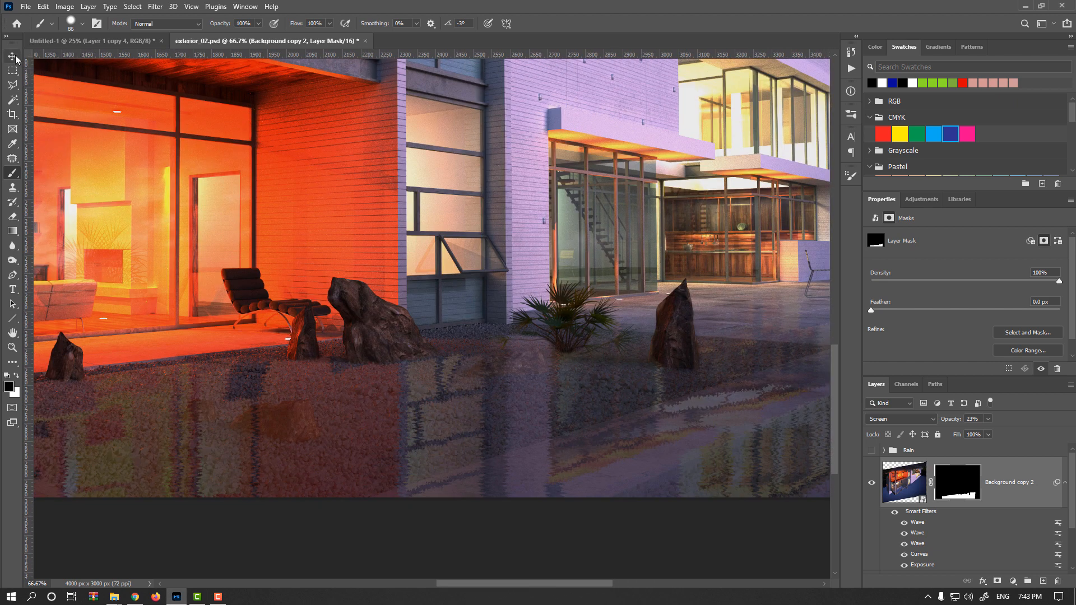
Step: Raise the reflection layer's opacity to 100%
{"action": "left_click", "coordinate": [13, 56]}
{"action": "scroll", "coordinate": [432, 367], "scroll_direction": "down", "scroll_amount": 2}
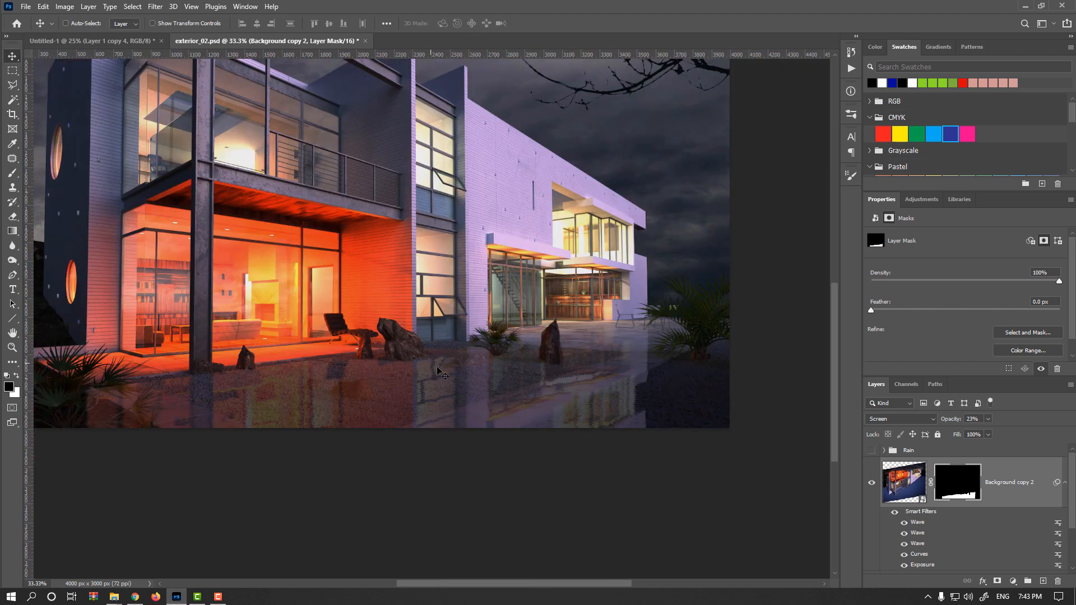
{"action": "left_click_drag", "start_coordinate": [958, 419], "coordinate": [1002, 423]}
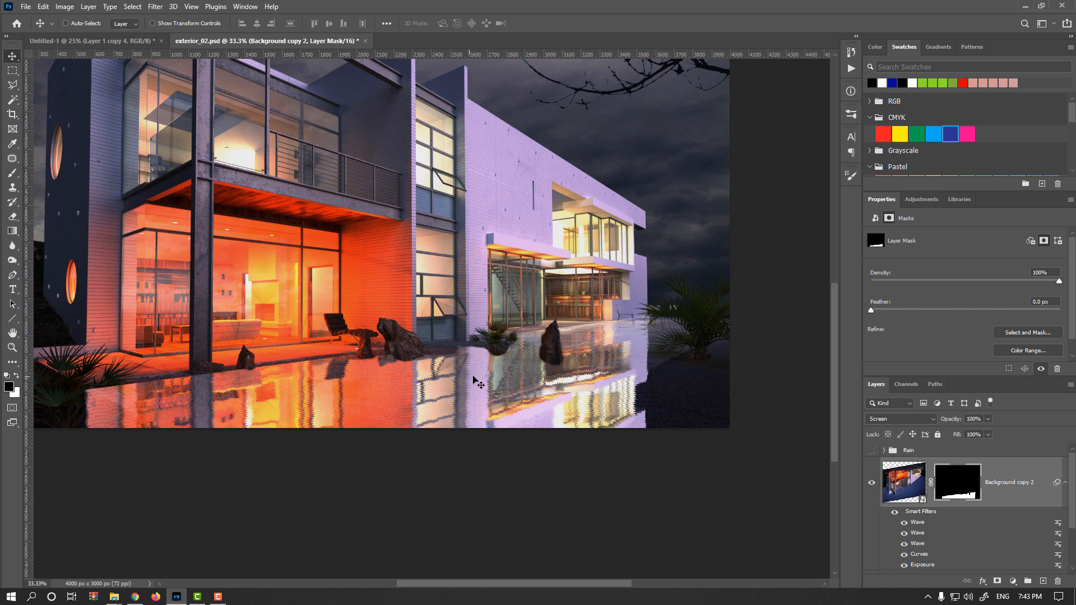
Step: Paint black spatter over the reflection's mask with Kyle's Supreme Spatter & Texture brush at 272 px
{"action": "left_click_drag", "start_coordinate": [494, 421], "coordinate": [582, 426]}
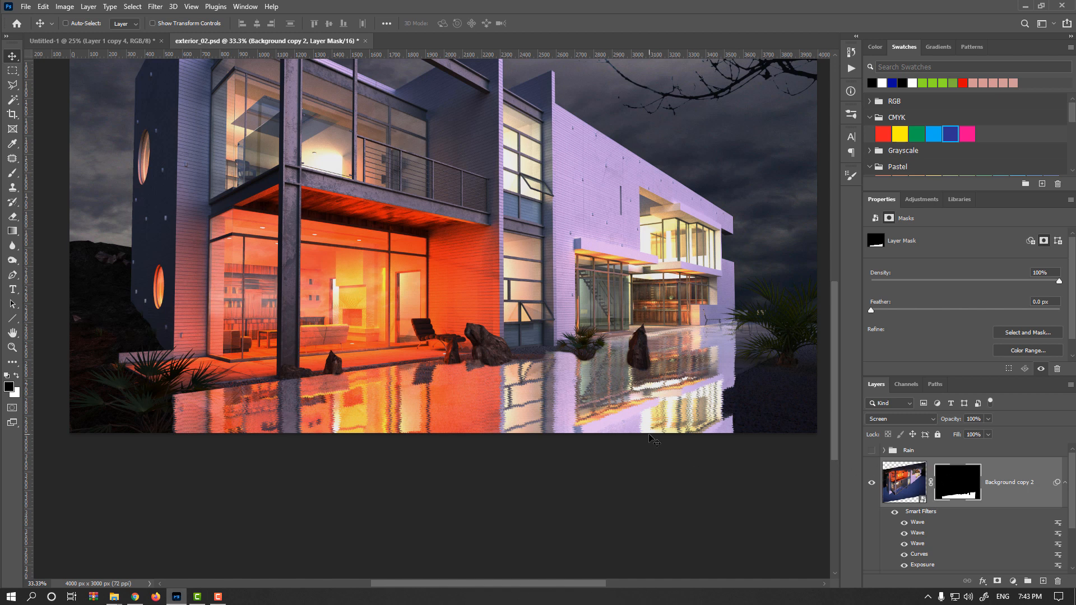
{"action": "key", "text": "b"}
{"action": "right_click", "coordinate": [571, 390]}
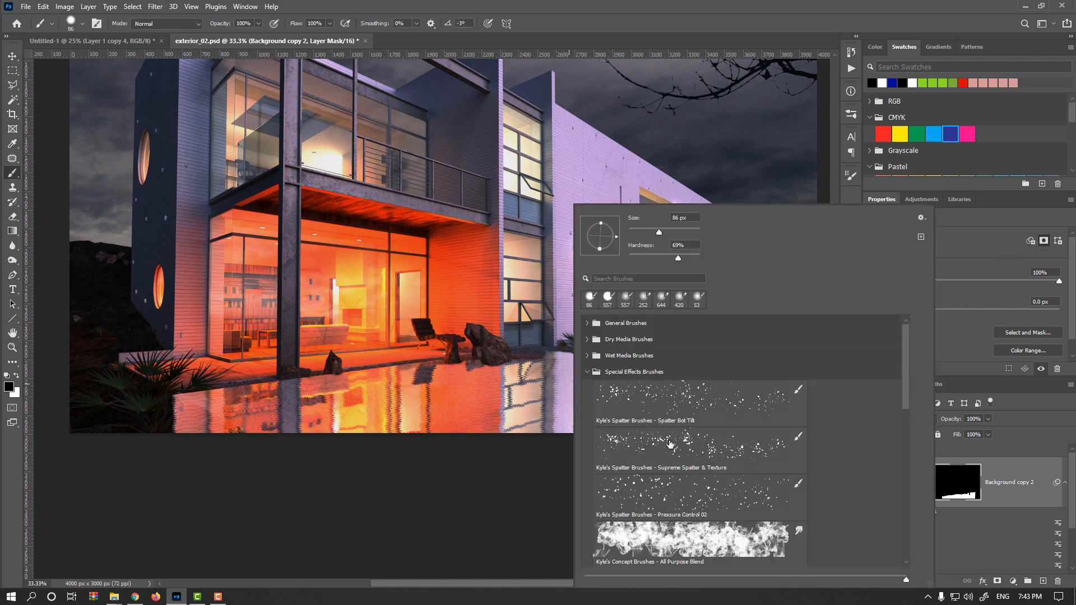
{"action": "scroll", "coordinate": [676, 437], "scroll_direction": "down", "scroll_amount": 2}
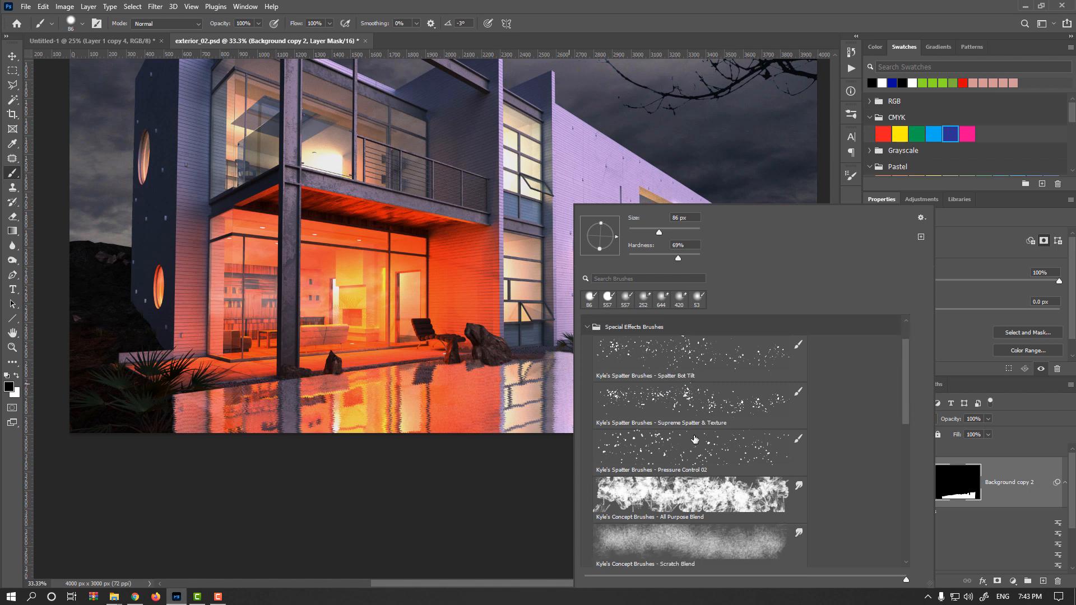
{"action": "left_click", "coordinate": [676, 398]}
{"action": "key", "text": "Return"}
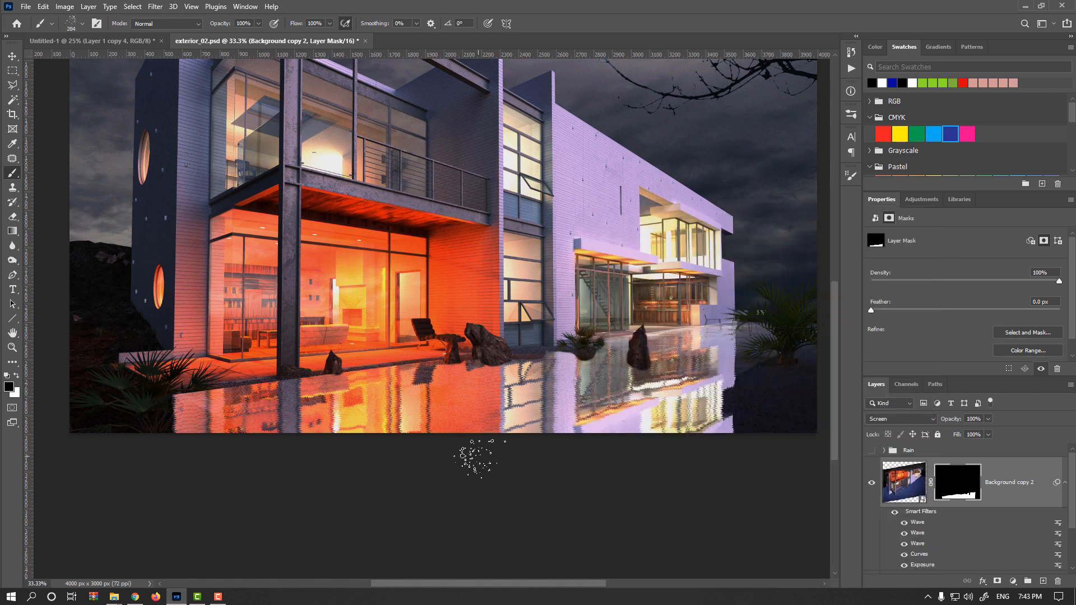
{"action": "right_click", "coordinate": [532, 381], "text": "alt"}
{"action": "mouse_move", "coordinate": [538, 383]}
{"action": "left_mouse_down"}
{"action": "mouse_move", "coordinate": [381, 384]}
{"action": "mouse_move", "coordinate": [213, 415]}
{"action": "mouse_move", "coordinate": [593, 439]}
{"action": "mouse_move", "coordinate": [661, 361]}
{"action": "mouse_move", "coordinate": [604, 359]}
{"action": "mouse_move", "coordinate": [516, 386]}
{"action": "mouse_move", "coordinate": [683, 429]}
{"action": "mouse_move", "coordinate": [588, 439]}
{"action": "mouse_move", "coordinate": [684, 403]}
{"action": "left_mouse_up"}
{"action": "right_click", "coordinate": [364, 387], "text": "alt"}
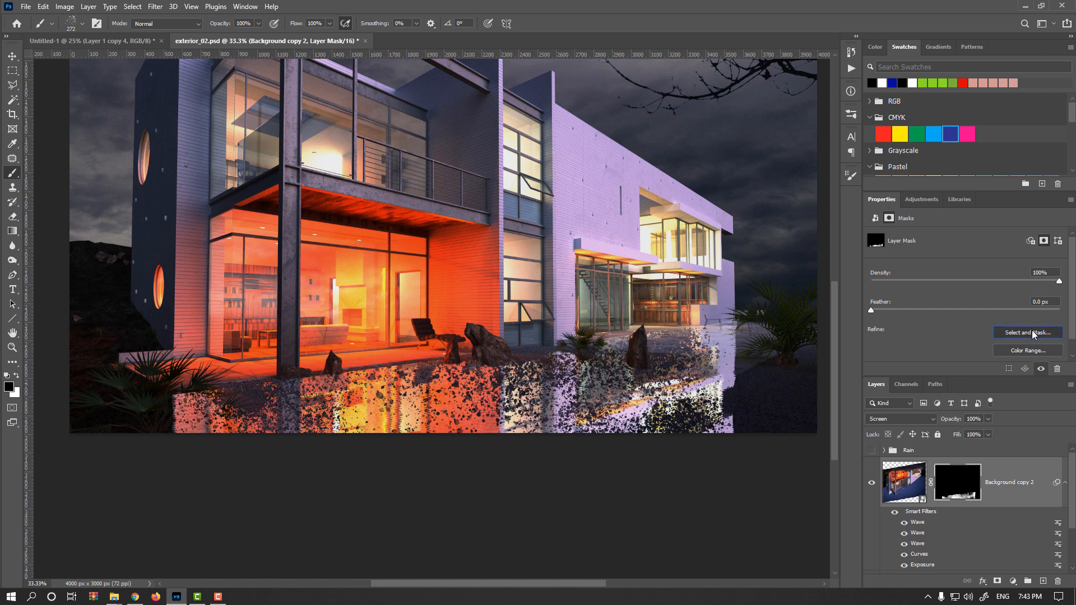
Step: Refine the spattered layer mask in Select and Mask with Smooth 14, Feather 32.6 px and Contrast 37%
{"action": "left_click", "coordinate": [1030, 333]}
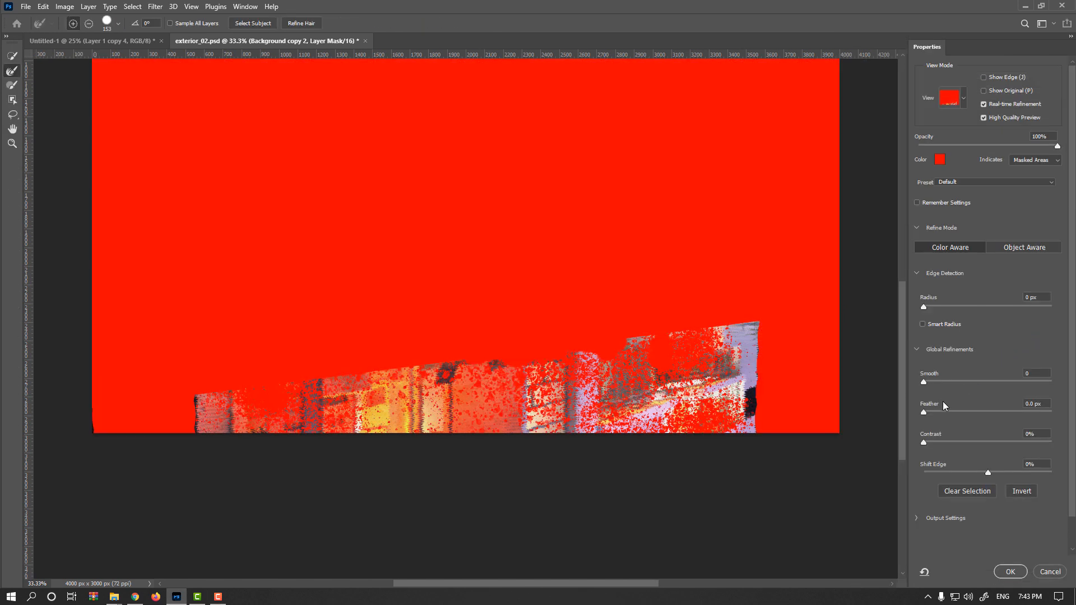
{"action": "left_click_drag", "start_coordinate": [930, 381], "coordinate": [986, 413]}
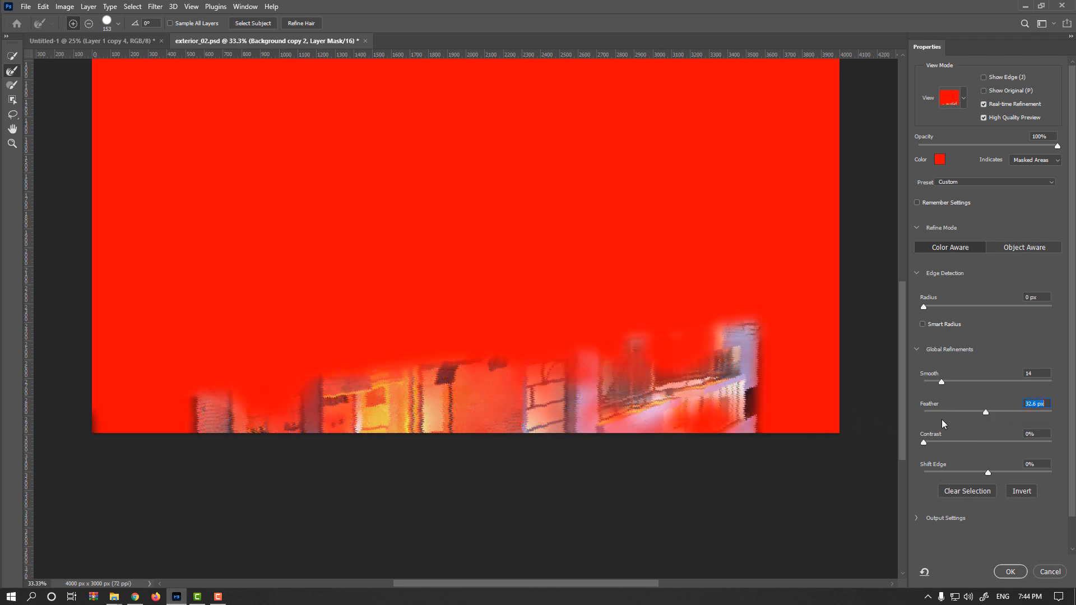
{"action": "left_click_drag", "start_coordinate": [924, 442], "coordinate": [971, 442]}
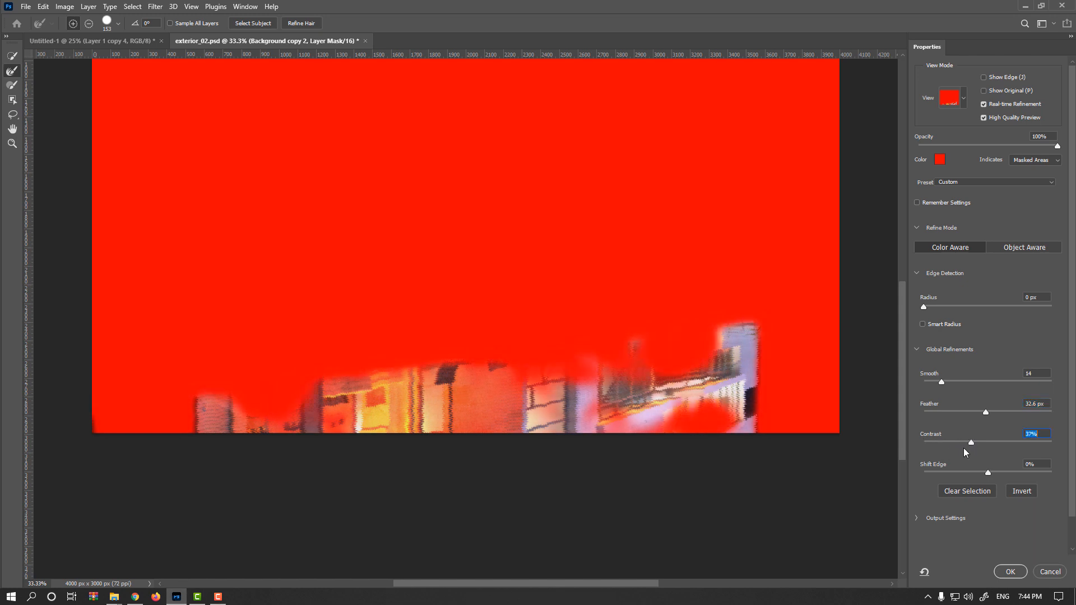
{"action": "left_click", "coordinate": [998, 572]}
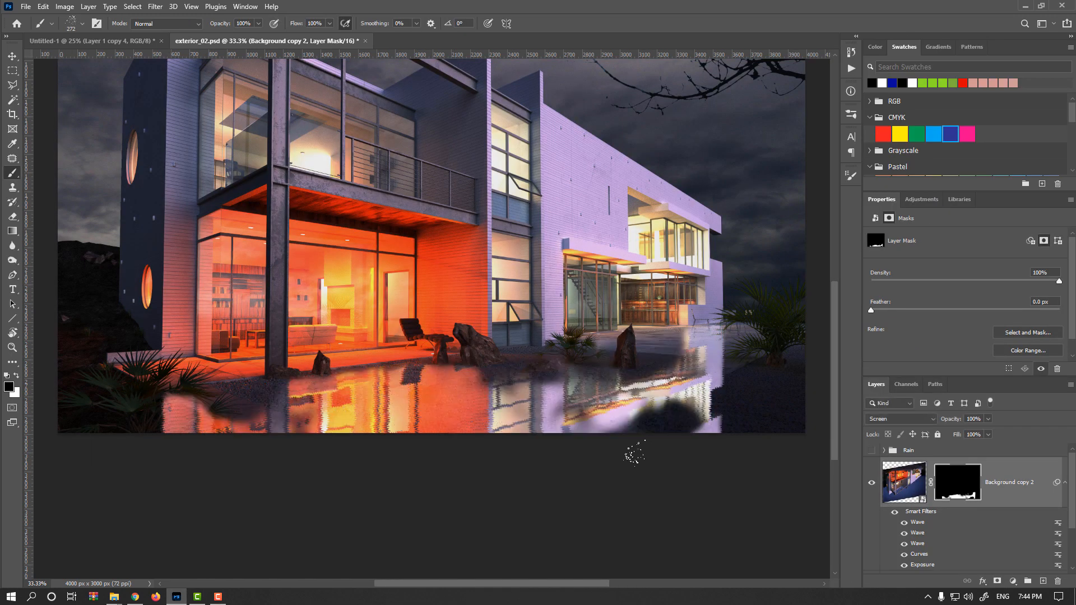
Step: Try a much lower opacity on the reflection layer and compare the scene with the layer hidden and shown
{"action": "left_click", "coordinate": [900, 476]}
{"action": "left_click_drag", "start_coordinate": [952, 419], "coordinate": [903, 420]}
{"action": "left_click", "coordinate": [873, 485]}
{"action": "left_click", "coordinate": [873, 484]}
Step: Undo the opacity change, the mask refinement and the spatter strokes on the reflection's mask
{"action": "key", "text": "ctrl+z"}
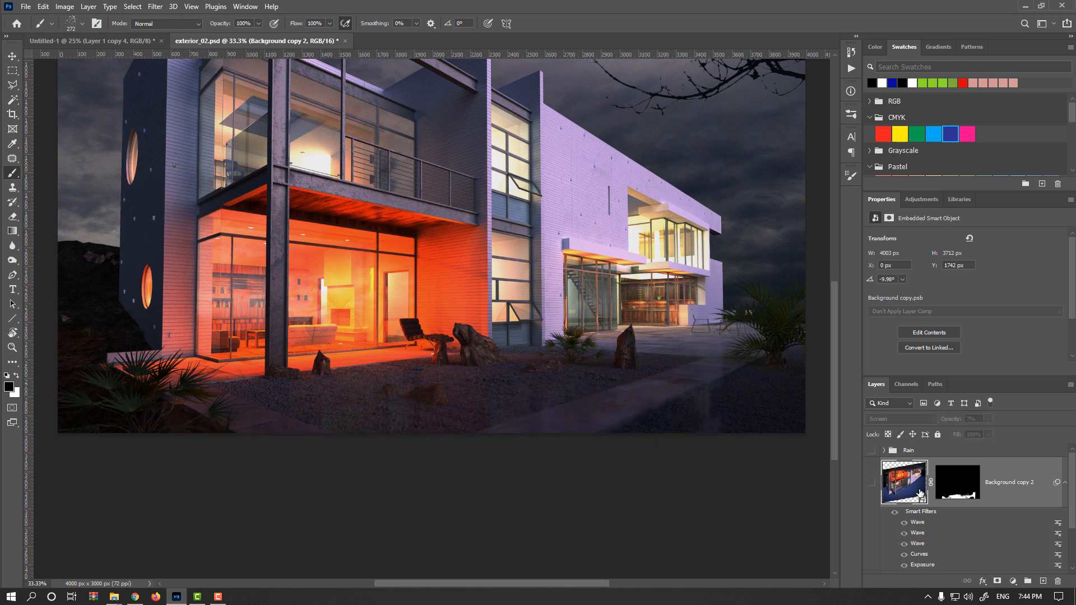
{"action": "key", "text": "ctrl+z"}
{"action": "key", "text": "ctrl+z"}
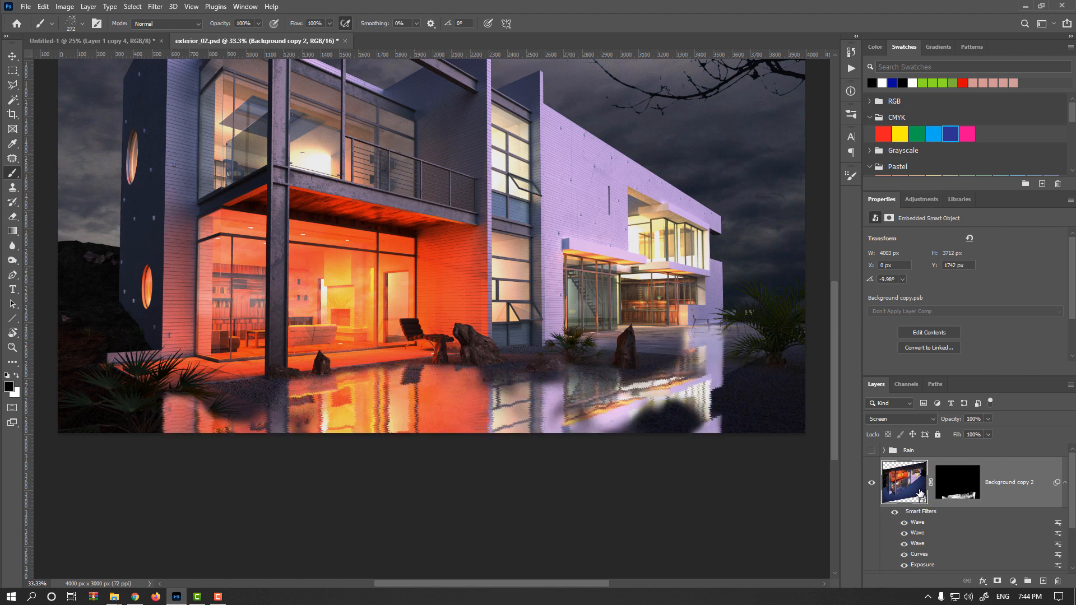
{"action": "key", "text": "ctrl+z"}
{"action": "key", "text": "ctrl+z"}
{"action": "key", "text": "ctrl+shift+z"}
{"action": "key", "text": "ctrl+shift+z"}
{"action": "key", "text": "ctrl+shift+z"}
{"action": "key", "text": "ctrl+shift+z"}
{"action": "key", "text": "ctrl+shift+z"}
{"action": "key", "text": "ctrl+shift+z"}
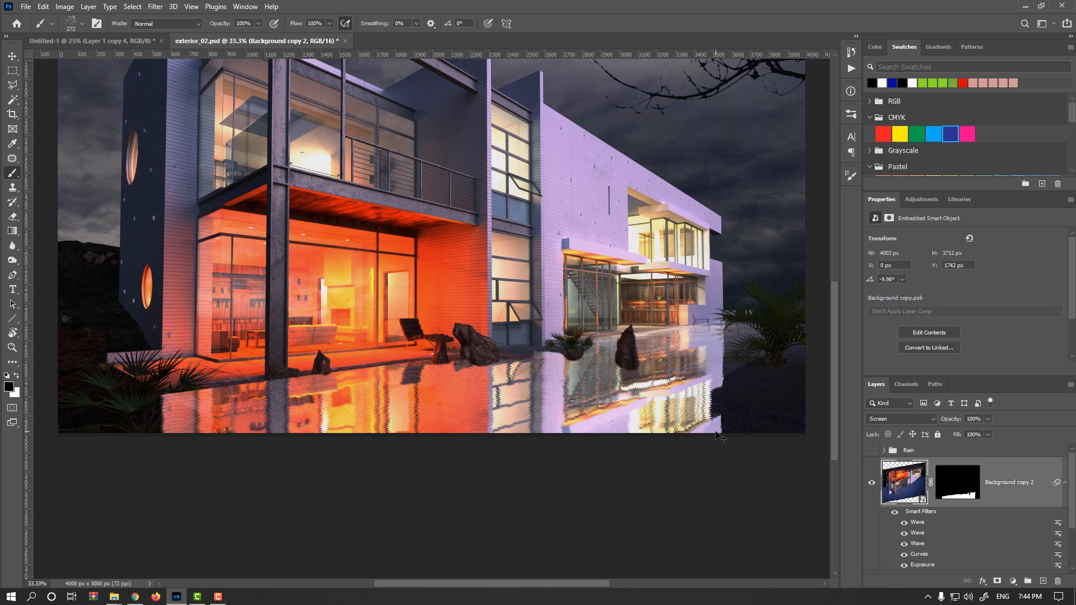
Step: Add a new layer above the reflection and fill it with black
{"action": "left_click_drag", "start_coordinate": [595, 386], "coordinate": [619, 399]}
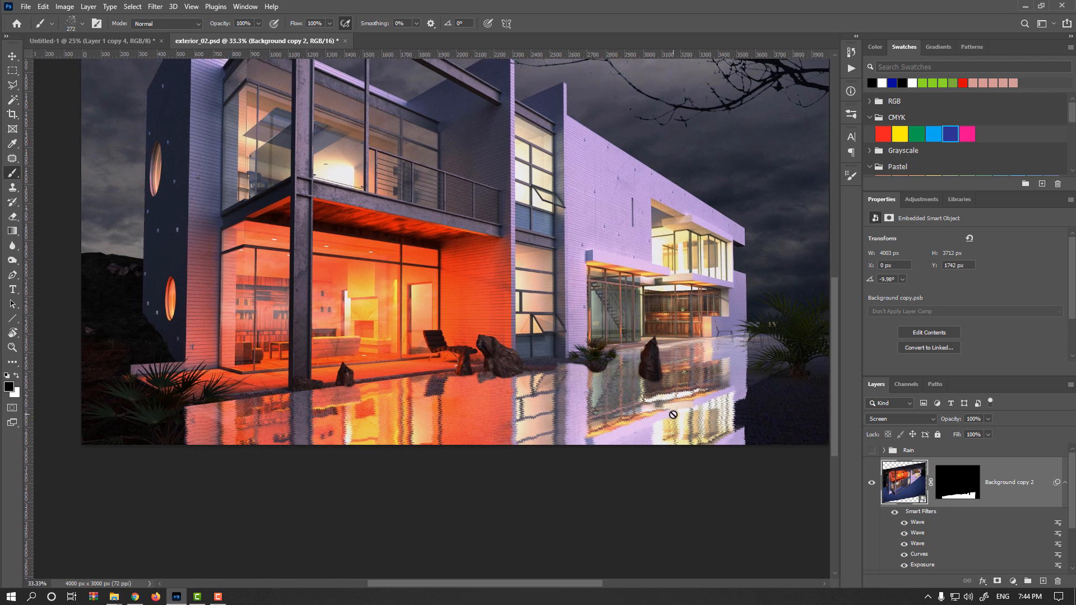
{"action": "left_click", "coordinate": [1042, 581]}
{"action": "key", "text": "alt+Delete"}
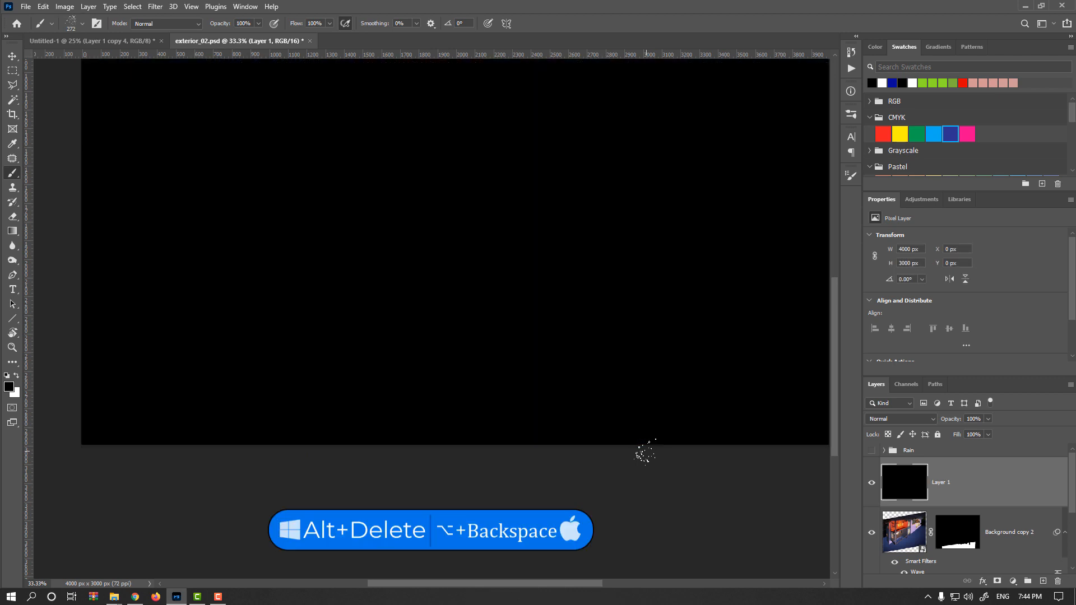
Step: Apply Add Noise to the black layer at 79.31% with Uniform distribution and Monochromatic enabled
{"action": "key", "text": "ctrl+minus"}
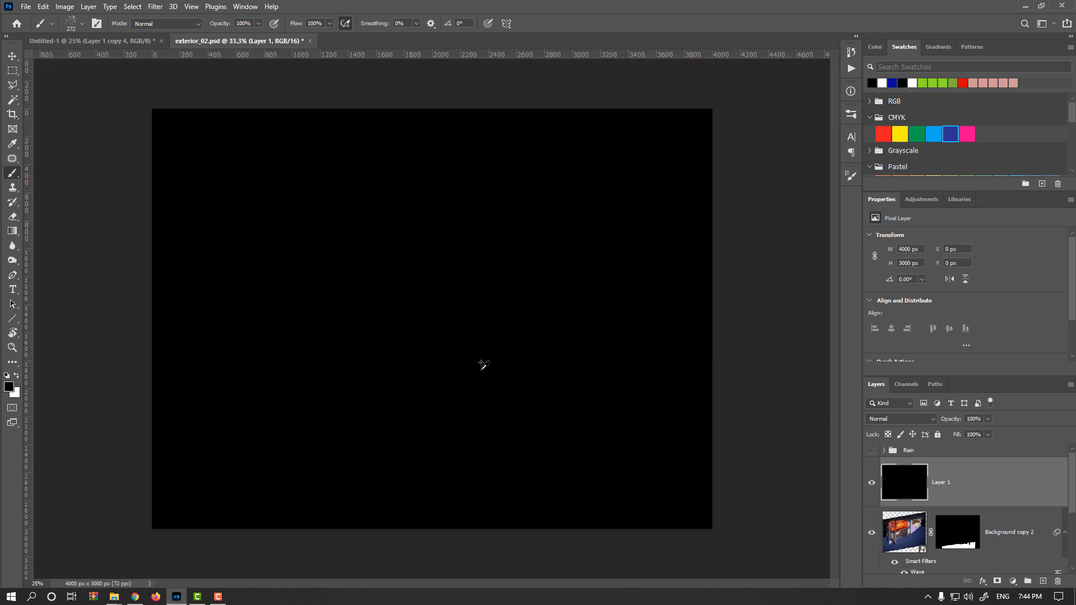
{"action": "left_click", "coordinate": [156, 6]}
{"action": "mouse_move", "coordinate": [245, 186]}
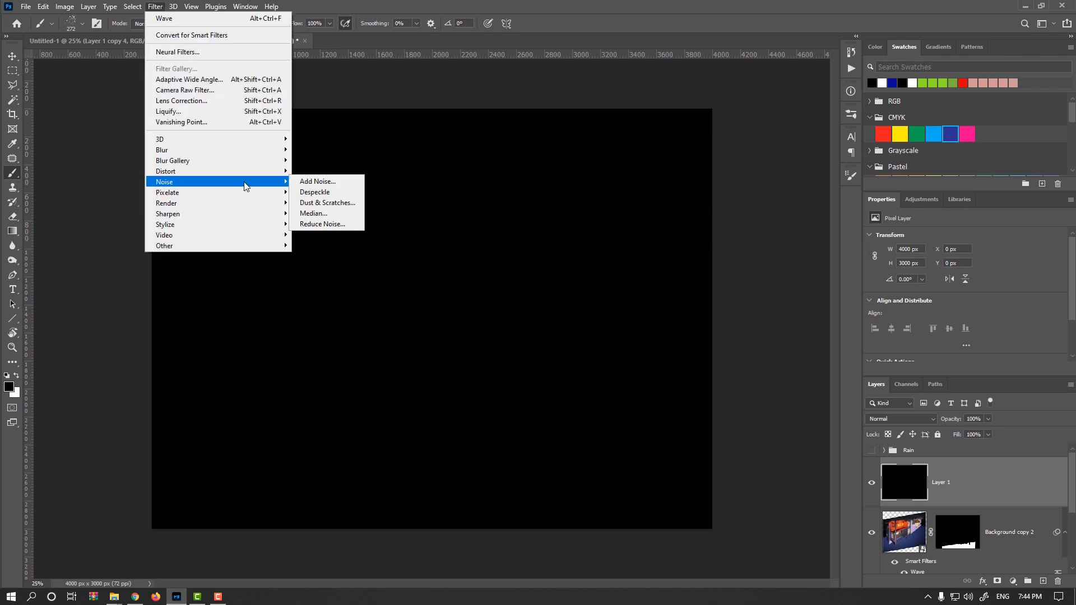
{"action": "left_click", "coordinate": [318, 181]}
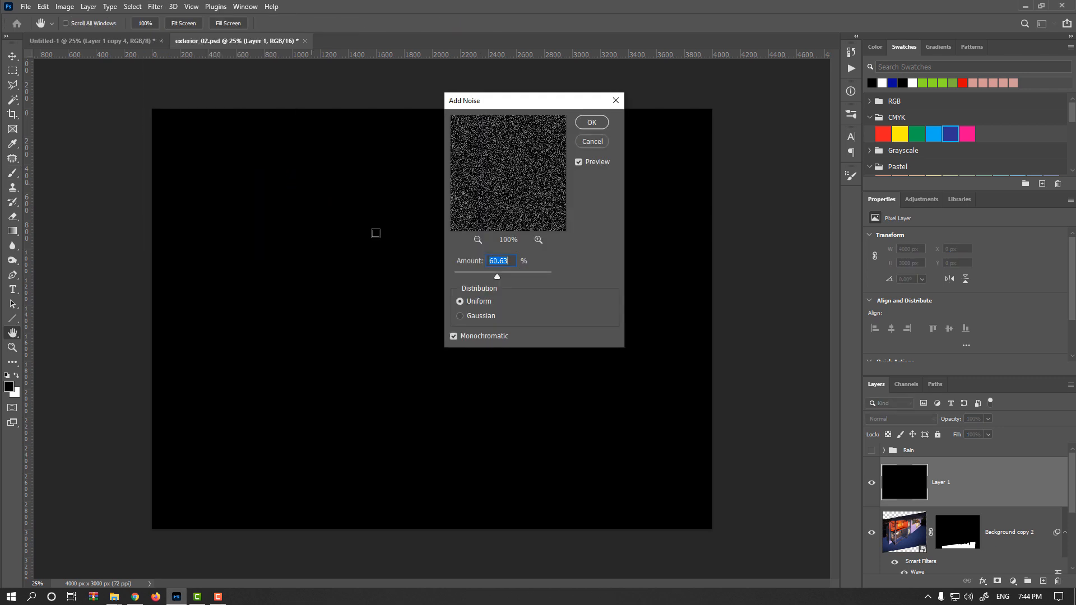
{"action": "left_click_drag", "start_coordinate": [497, 279], "coordinate": [506, 277]}
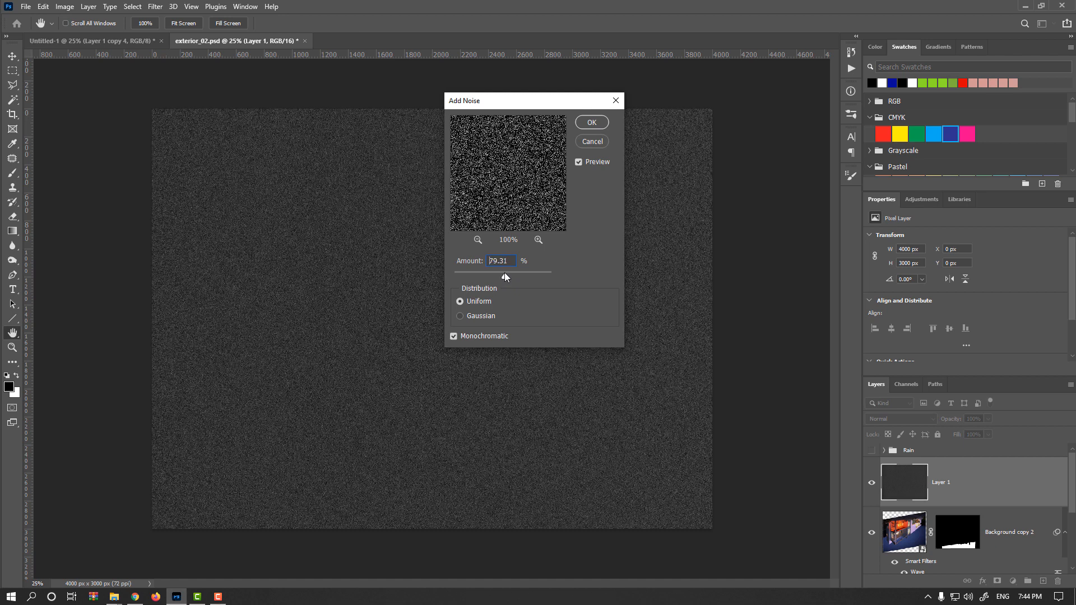
{"action": "left_click", "coordinate": [592, 122]}
{"action": "key", "text": "b"}
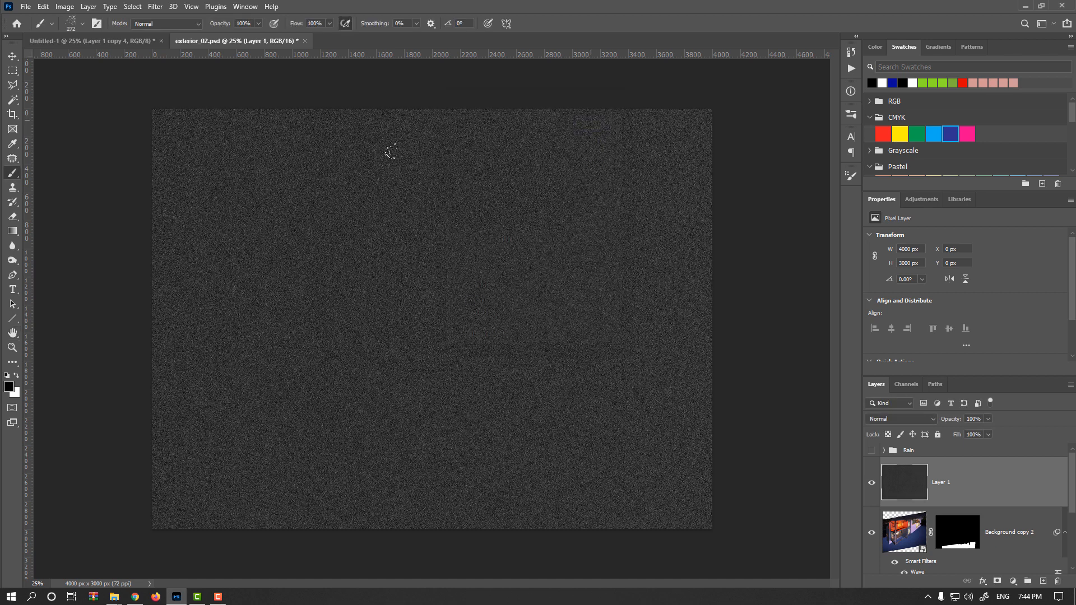
Step: Soften the noise layer with a Gaussian Blur, increasing the radius until the grain merges into larger soft blotches
{"action": "left_click", "coordinate": [156, 6]}
{"action": "mouse_move", "coordinate": [224, 149]}
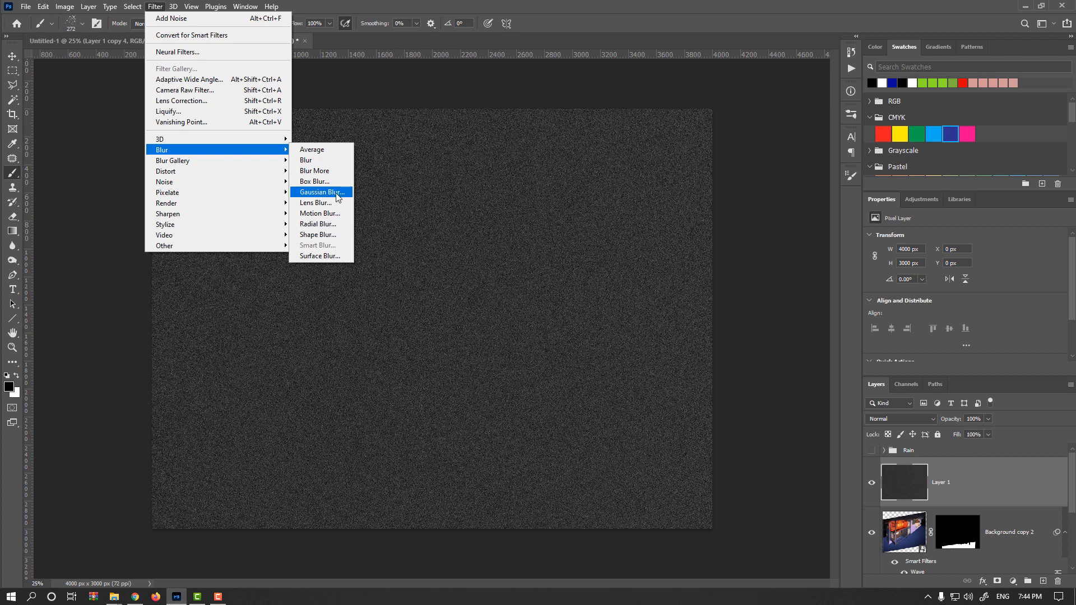
{"action": "left_click", "coordinate": [320, 192]}
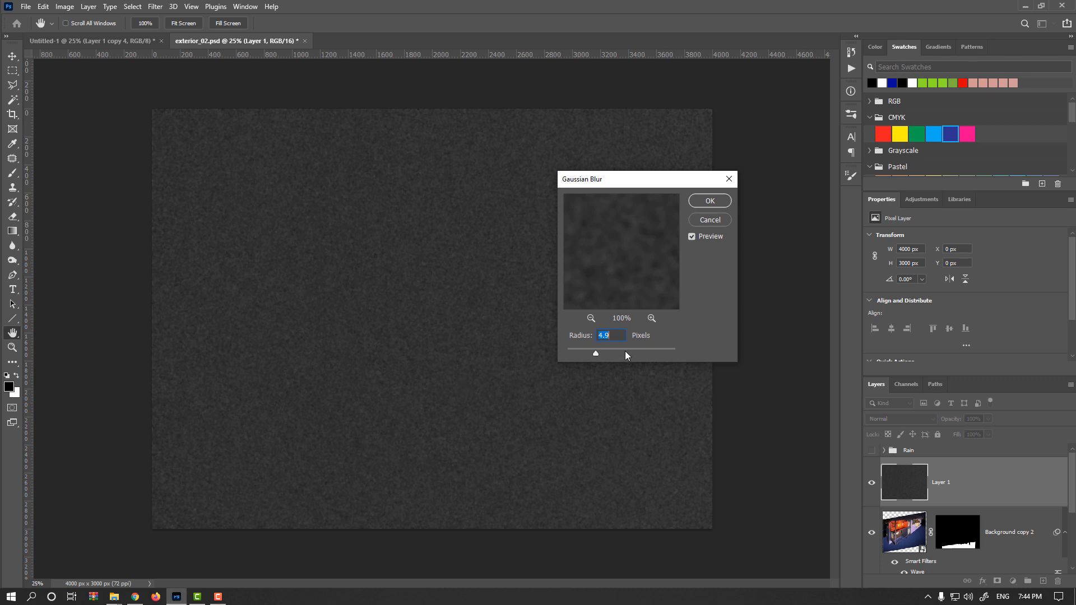
{"action": "left_click_drag", "start_coordinate": [604, 353], "coordinate": [604, 353]}
{"action": "left_click", "coordinate": [611, 353]}
{"action": "left_click", "coordinate": [707, 201]}
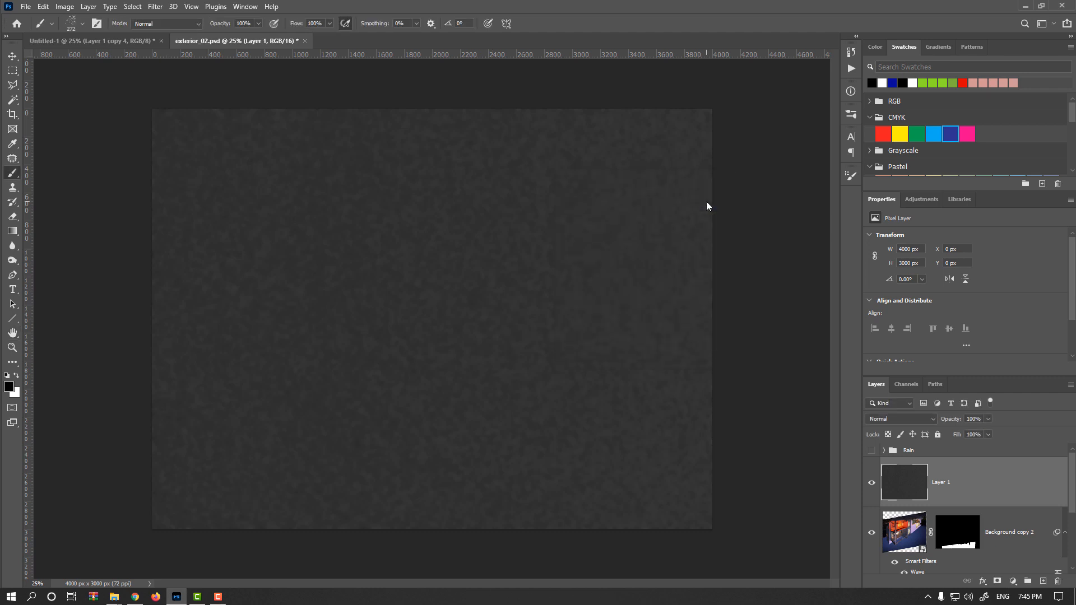
Step: Apply a Threshold adjustment at level 53 to the blurred noise layer
{"action": "left_click", "coordinate": [66, 7]}
{"action": "mouse_move", "coordinate": [105, 36]}
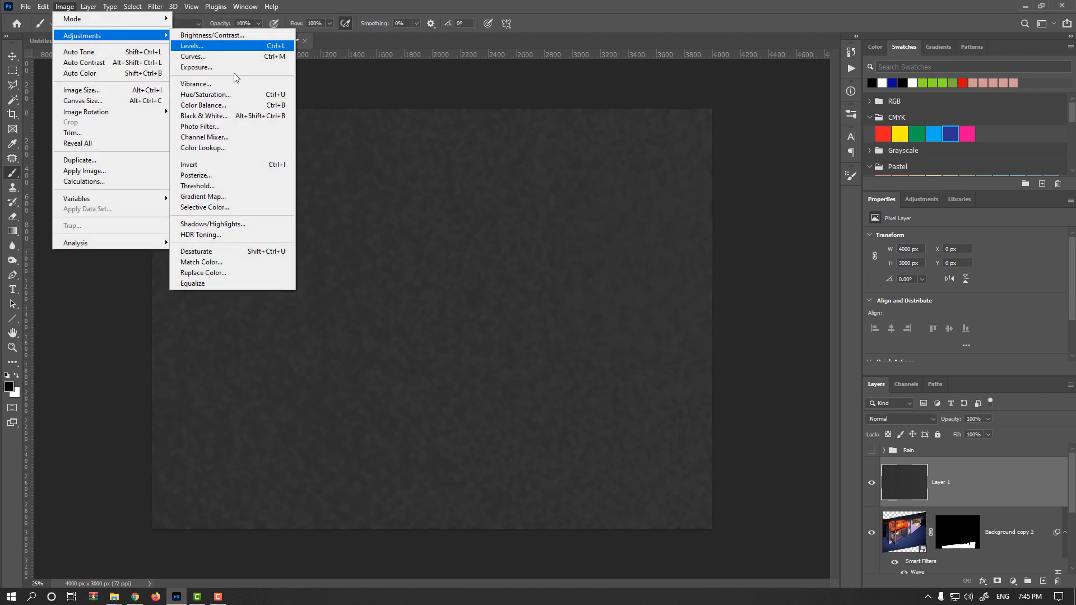
{"action": "left_click", "coordinate": [254, 189]}
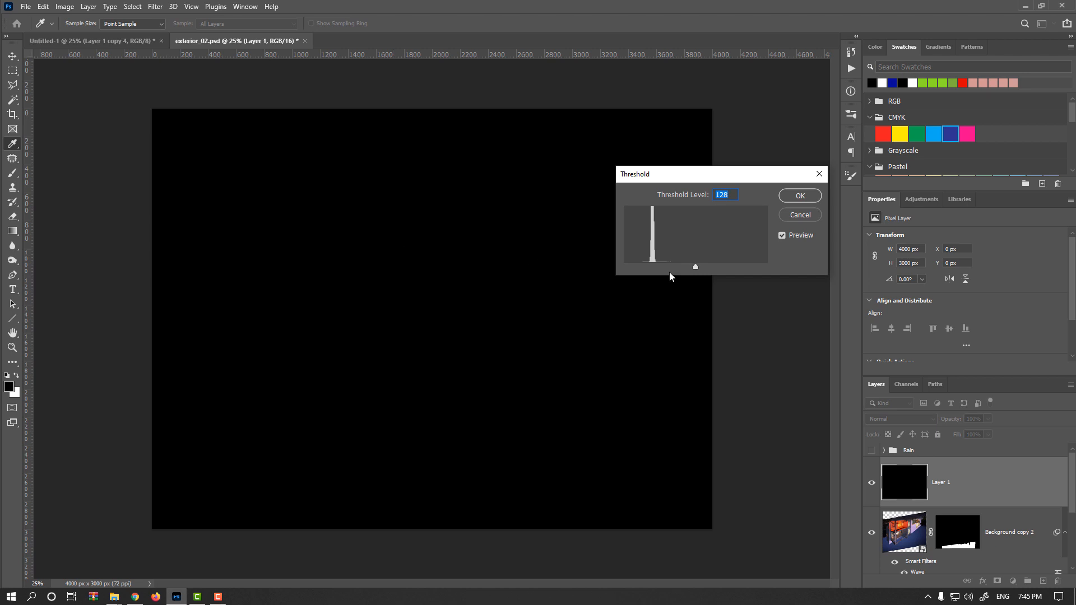
{"action": "left_click_drag", "start_coordinate": [670, 266], "coordinate": [654, 263]}
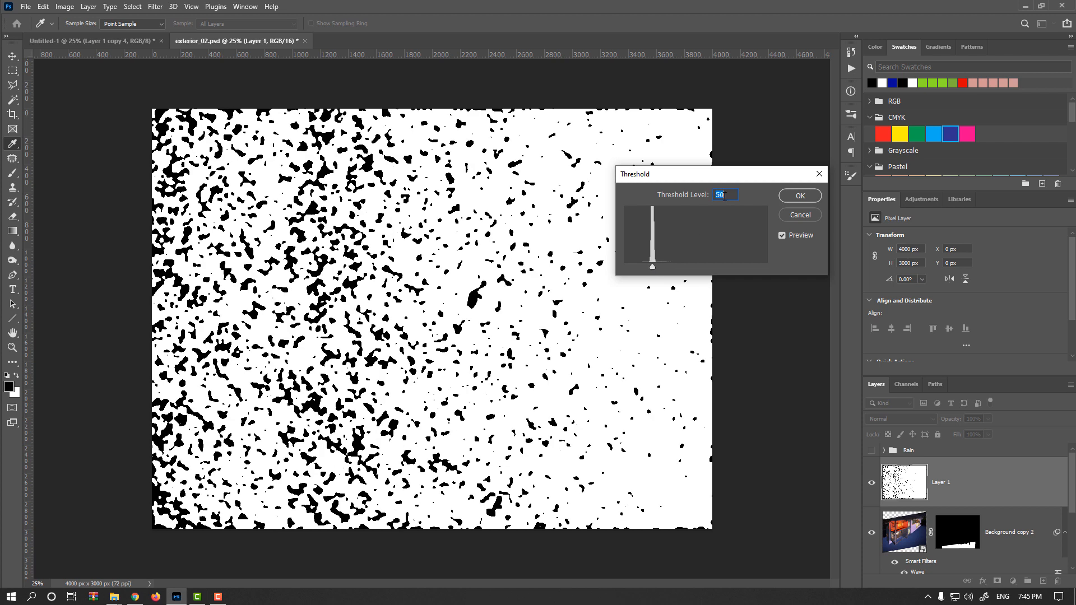
{"action": "key", "text": "Up"}
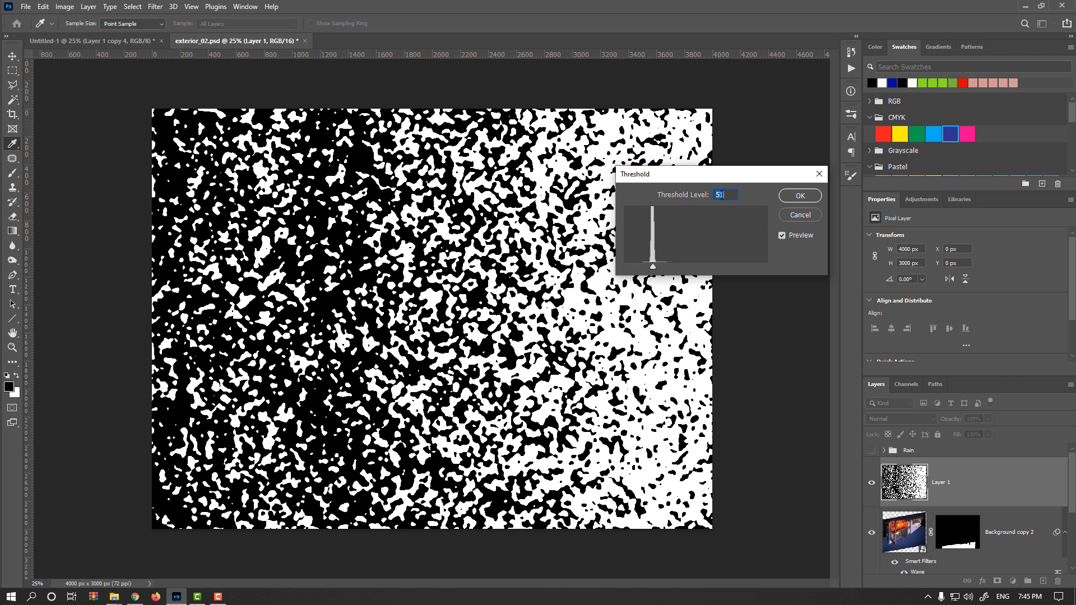
{"action": "key", "text": "Up"}
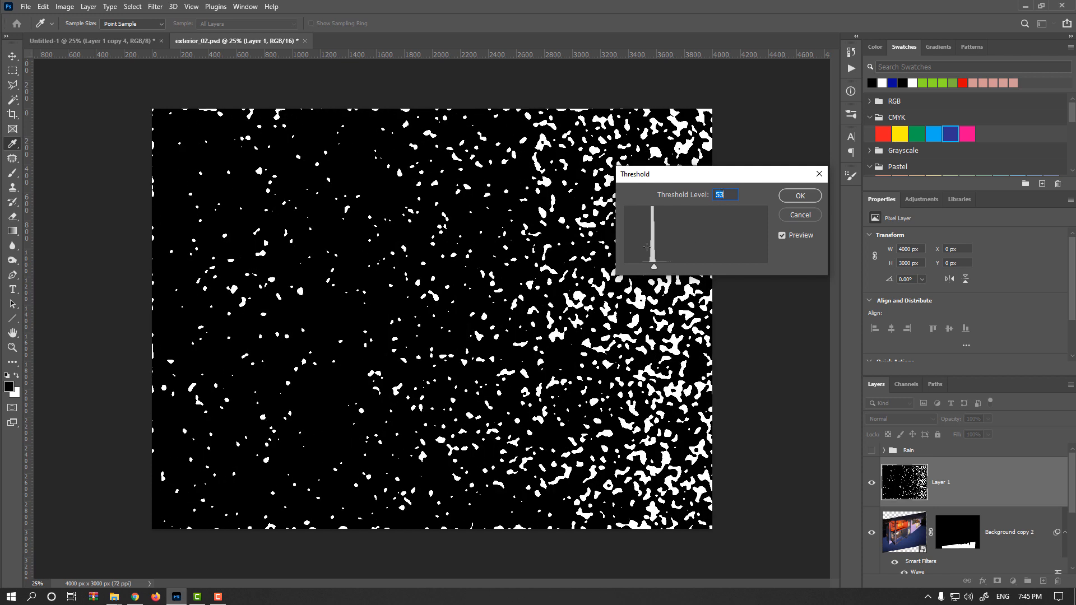
{"action": "key", "text": "Return"}
Step: Soften the thresholded noise layer with a Gaussian Blur of about 12.5 pixels
{"action": "left_click", "coordinate": [155, 6]}
{"action": "mouse_move", "coordinate": [221, 150]}
{"action": "left_click", "coordinate": [331, 194]}
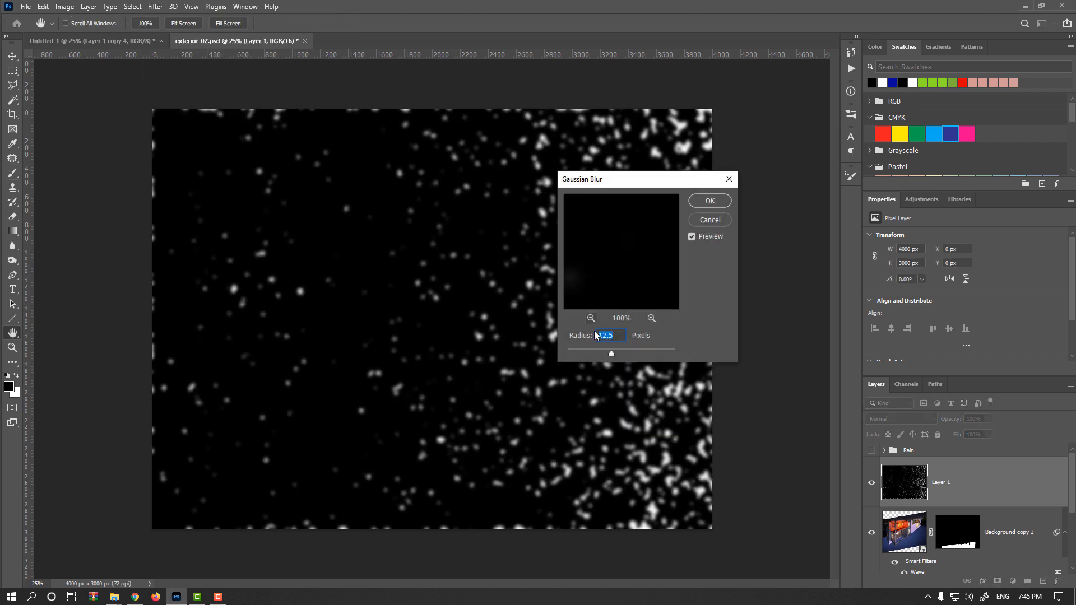
{"action": "left_click_drag", "start_coordinate": [617, 353], "coordinate": [612, 353]}
{"action": "left_click", "coordinate": [710, 201]}
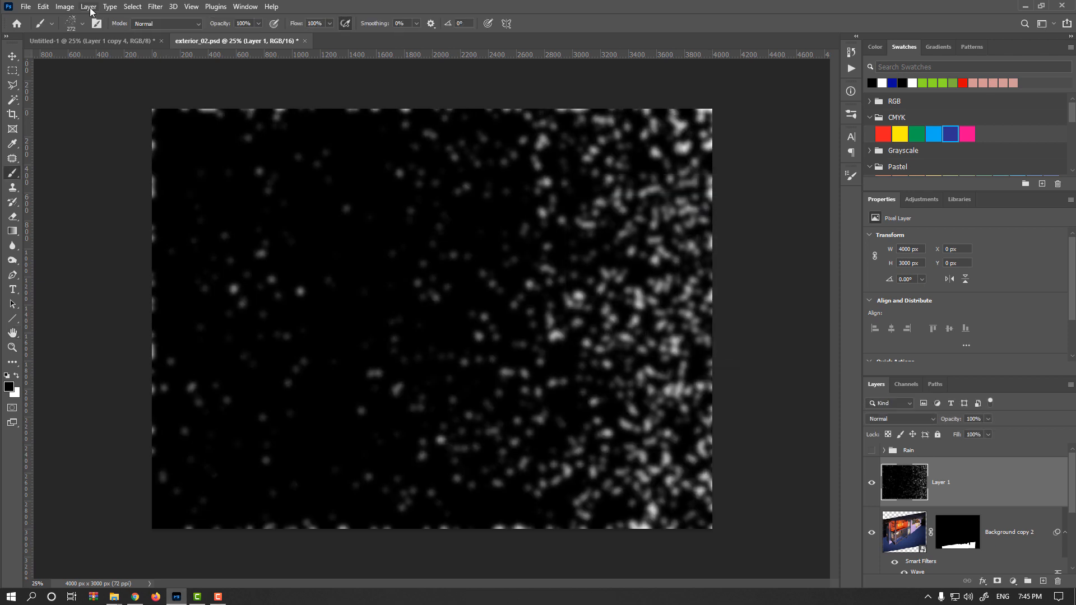
{"action": "left_click", "coordinate": [65, 7]}
{"action": "mouse_move", "coordinate": [102, 37]}
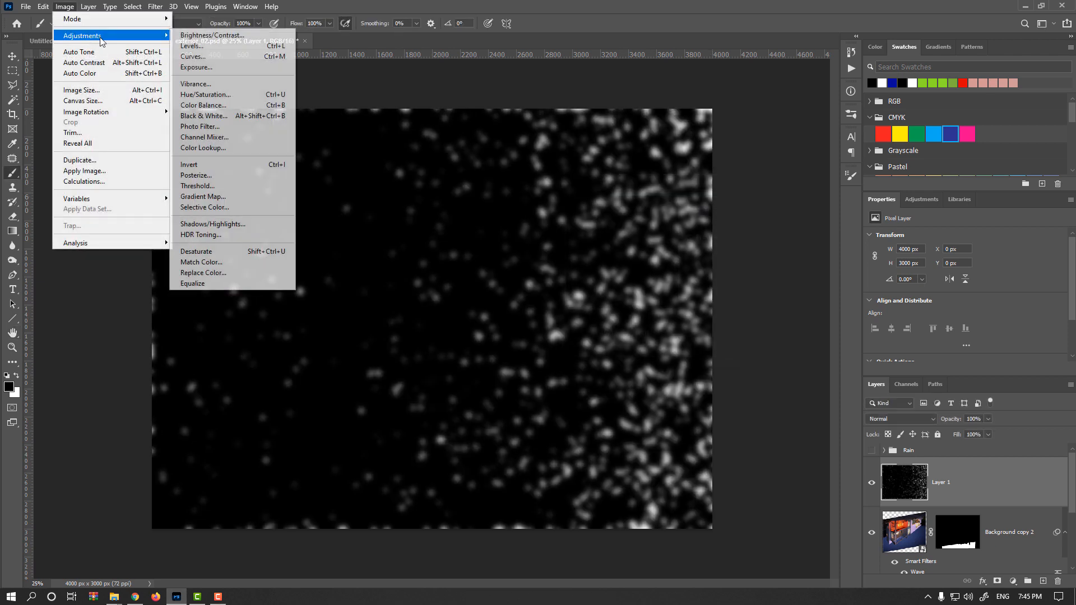
{"action": "left_click", "coordinate": [246, 185]}
{"action": "left_click_drag", "start_coordinate": [697, 267], "coordinate": [684, 270]}
{"action": "left_click", "coordinate": [797, 216]}
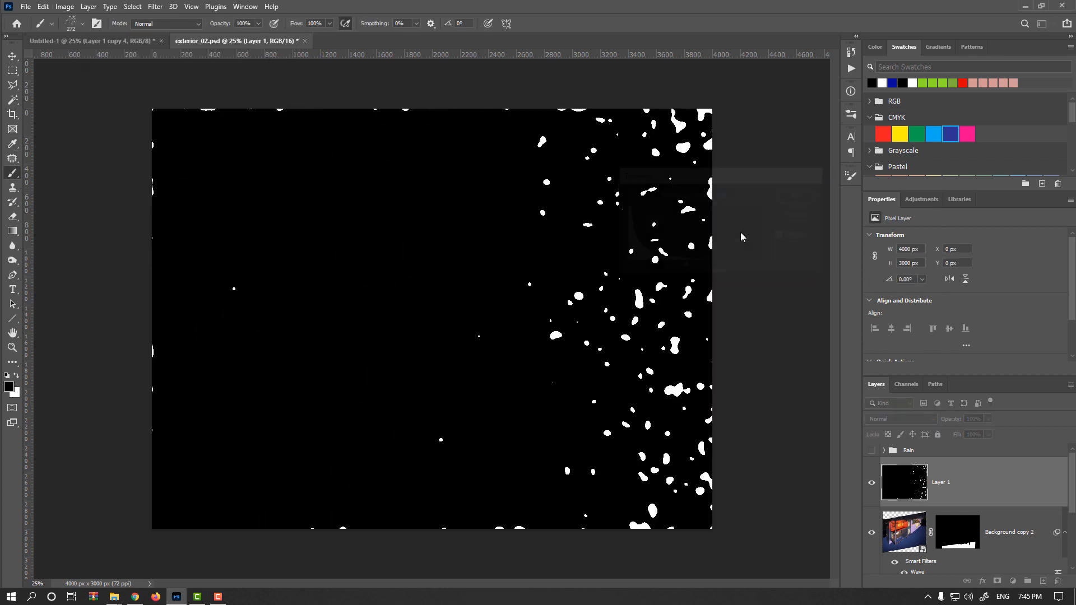
Step: Sharpen the blurred spots on the noise layer with Levels, using input values 47, 1.22 and 106
{"action": "left_click", "coordinate": [73, 9]}
{"action": "mouse_move", "coordinate": [84, 36]}
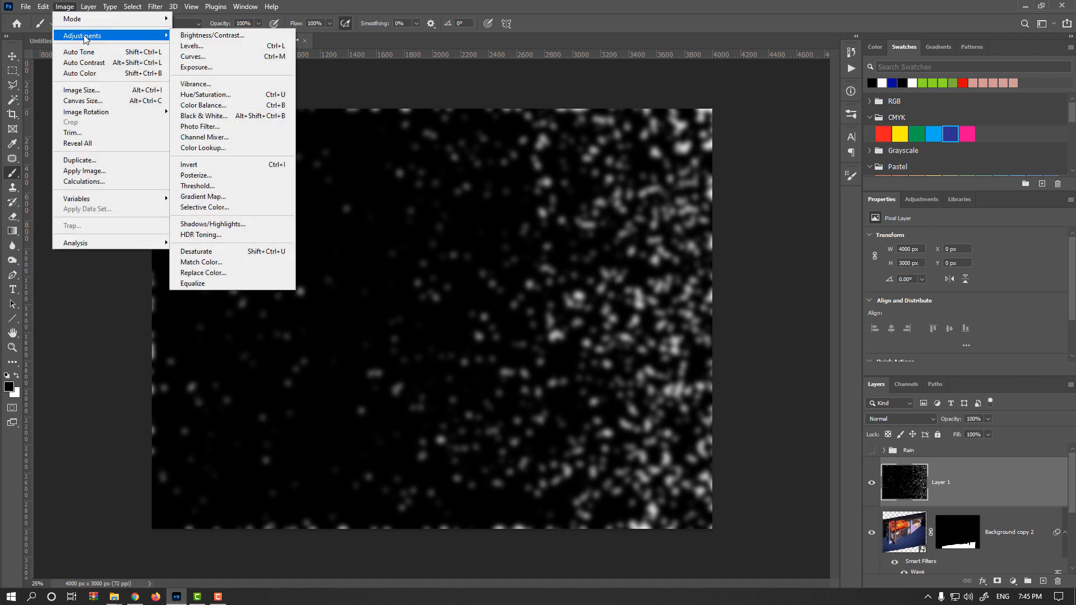
{"action": "left_click", "coordinate": [226, 48]}
{"action": "left_click_drag", "start_coordinate": [799, 279], "coordinate": [691, 281]}
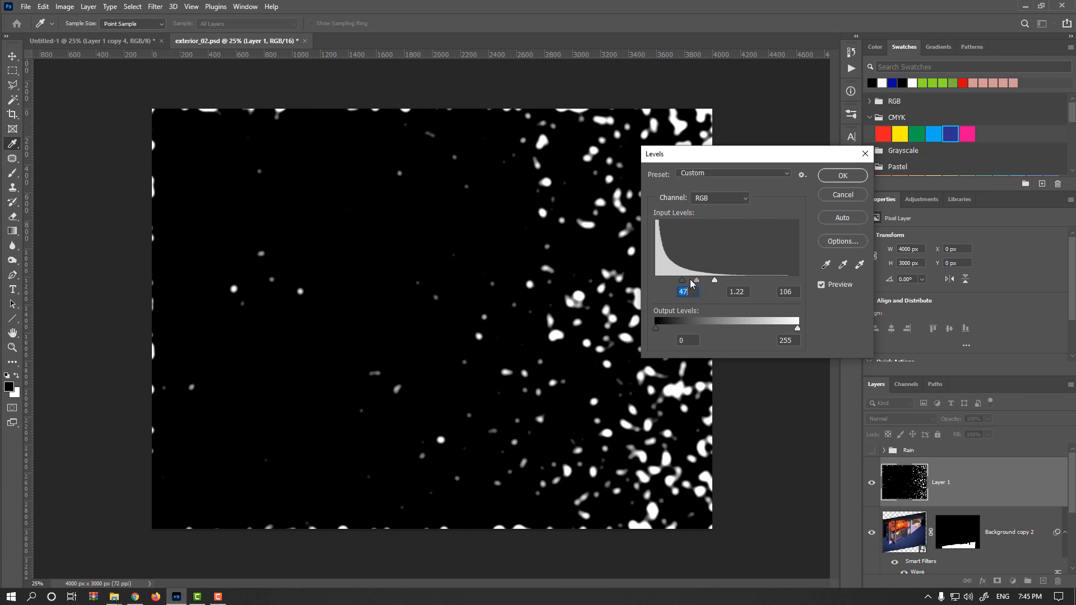
{"action": "left_click", "coordinate": [842, 176]}
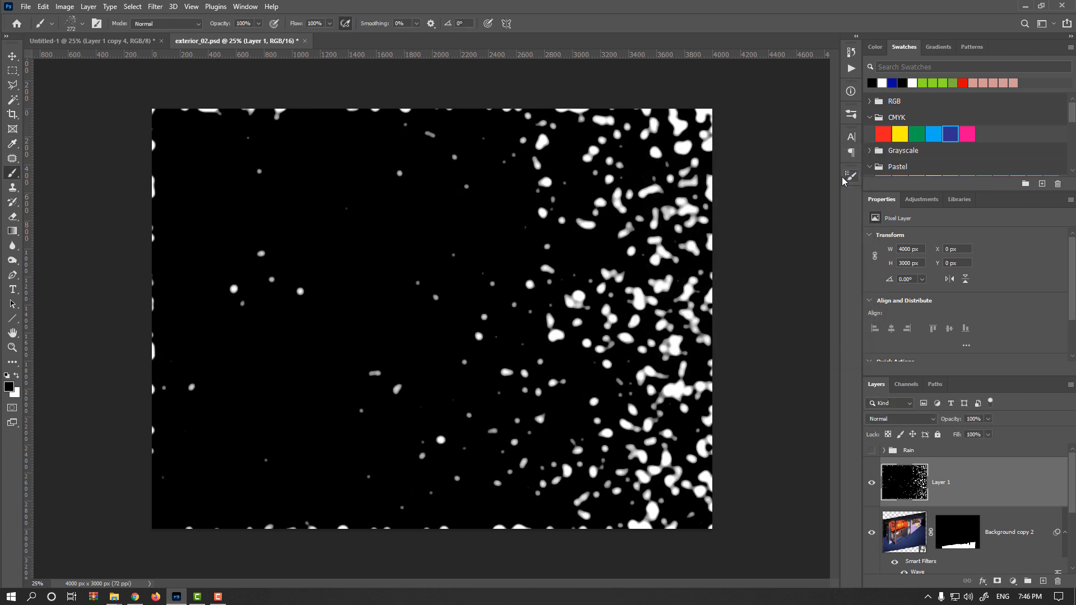
Step: Rotate the noise layer 90°, widen it to about 178% and flatten it to about 53% over the lower part of the image
{"action": "left_click", "coordinate": [12, 56]}
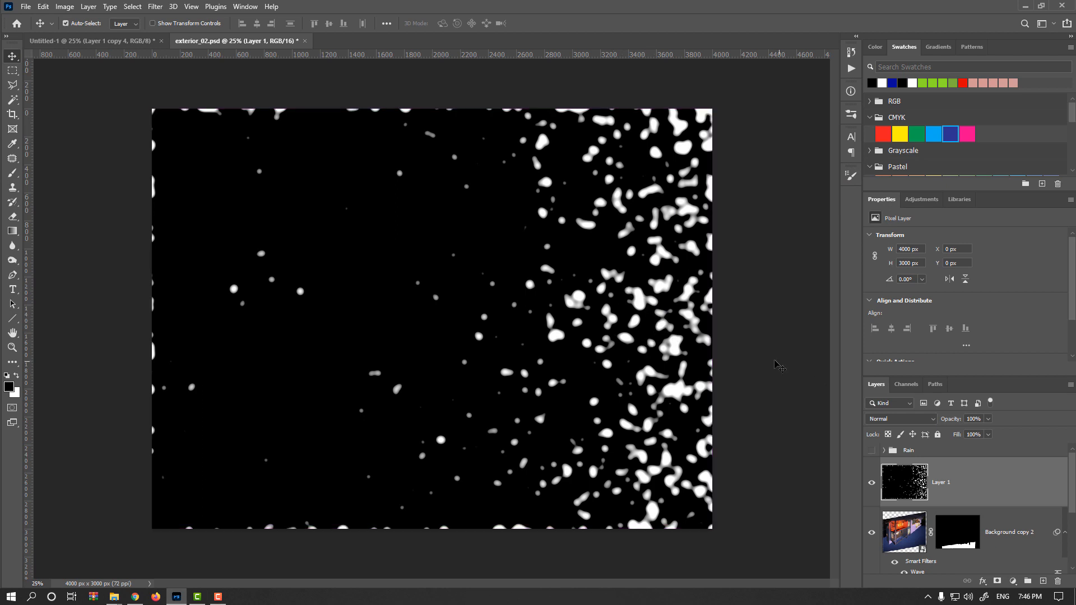
{"action": "key", "text": "ctrl+t"}
{"action": "key", "text": "ctrl+minus"}
{"action": "left_click_drag", "start_coordinate": [630, 168], "coordinate": [553, 430]}
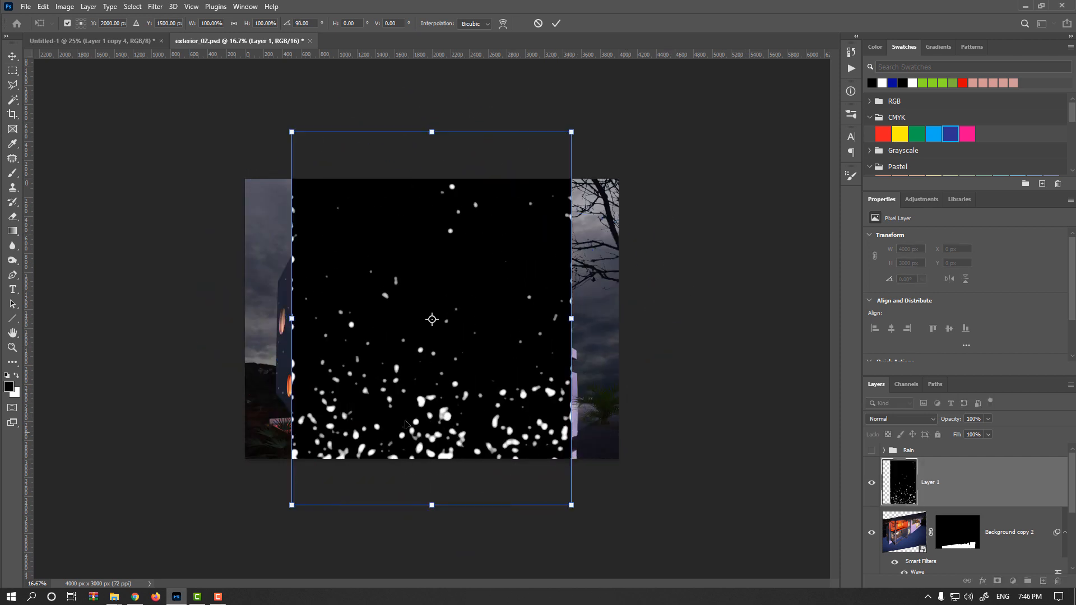
{"action": "left_click_drag", "start_coordinate": [463, 415], "coordinate": [478, 373]}
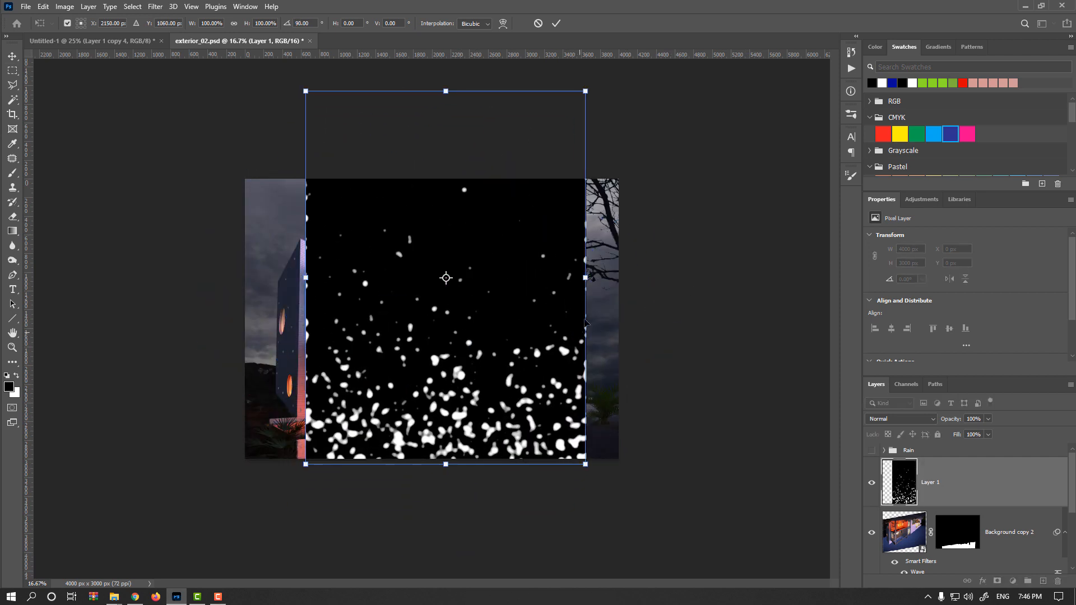
{"action": "left_click_drag", "start_coordinate": [585, 277], "coordinate": [695, 278]}
{"action": "left_click_drag", "start_coordinate": [446, 91], "coordinate": [452, 275]}
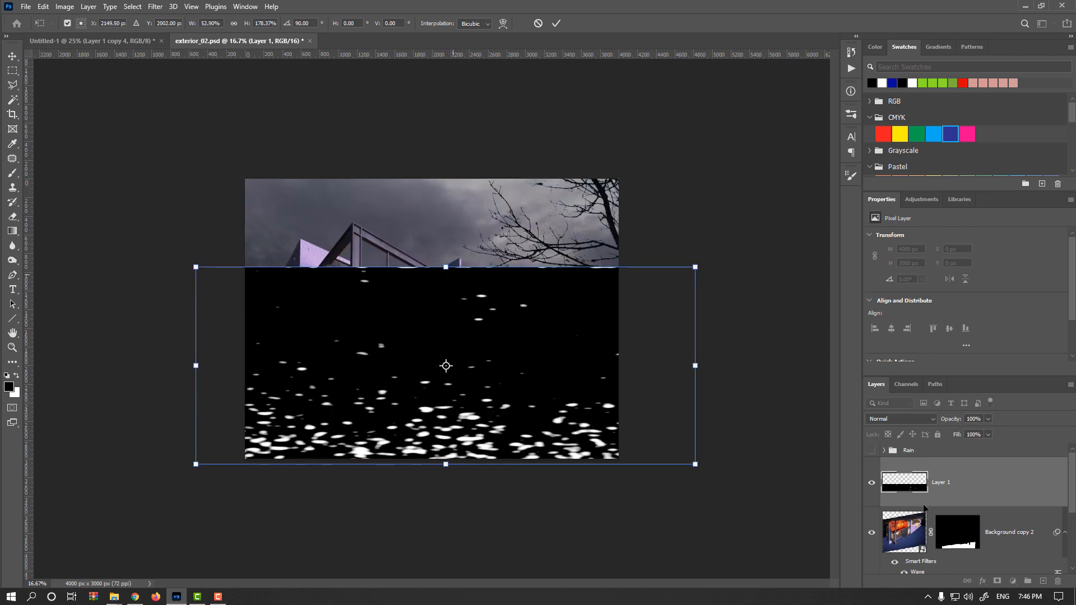
Step: Set the noise layer's blend mode to Screen
{"action": "left_click", "coordinate": [923, 421]}
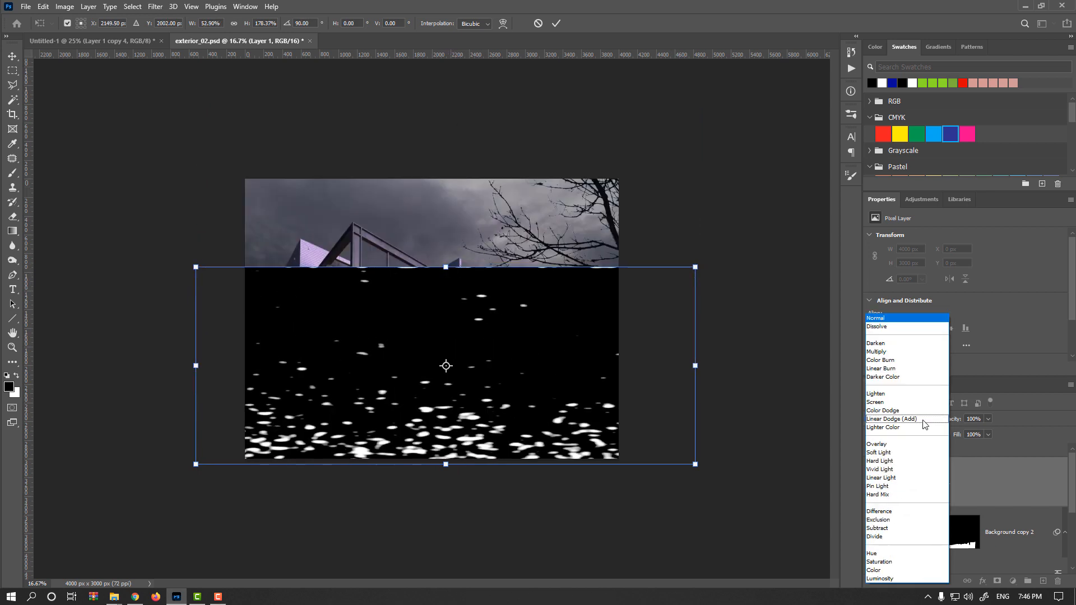
{"action": "left_click", "coordinate": [887, 402]}
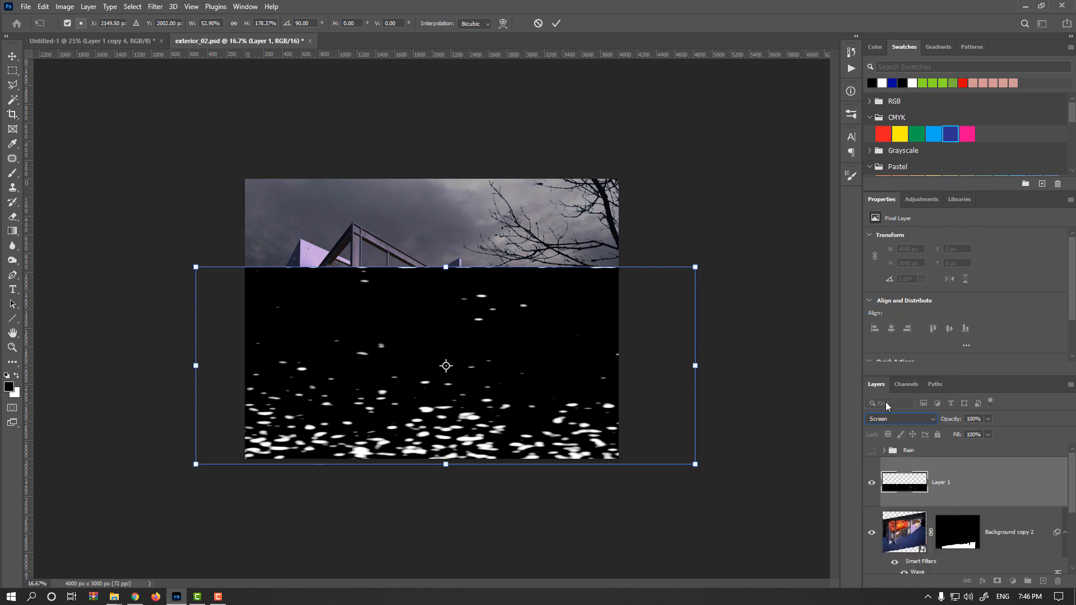
{"action": "key", "text": "ctrl+plus"}
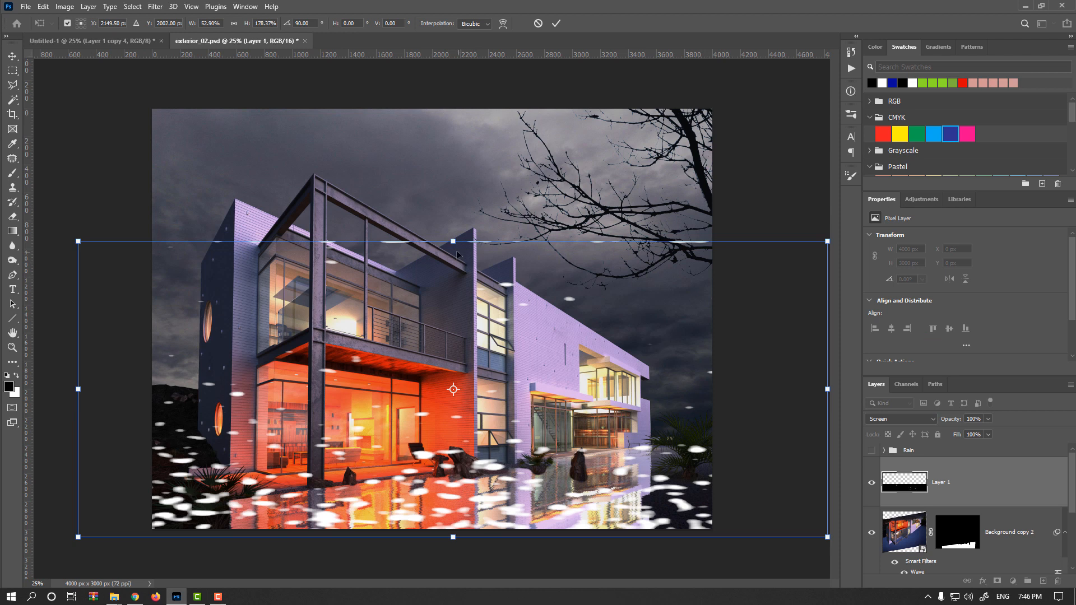
Step: Distort the noise layer in perspective, slanting its upper edge up towards the right and narrowing its left side upward
{"action": "left_click_drag", "start_coordinate": [454, 243], "coordinate": [452, 342]}
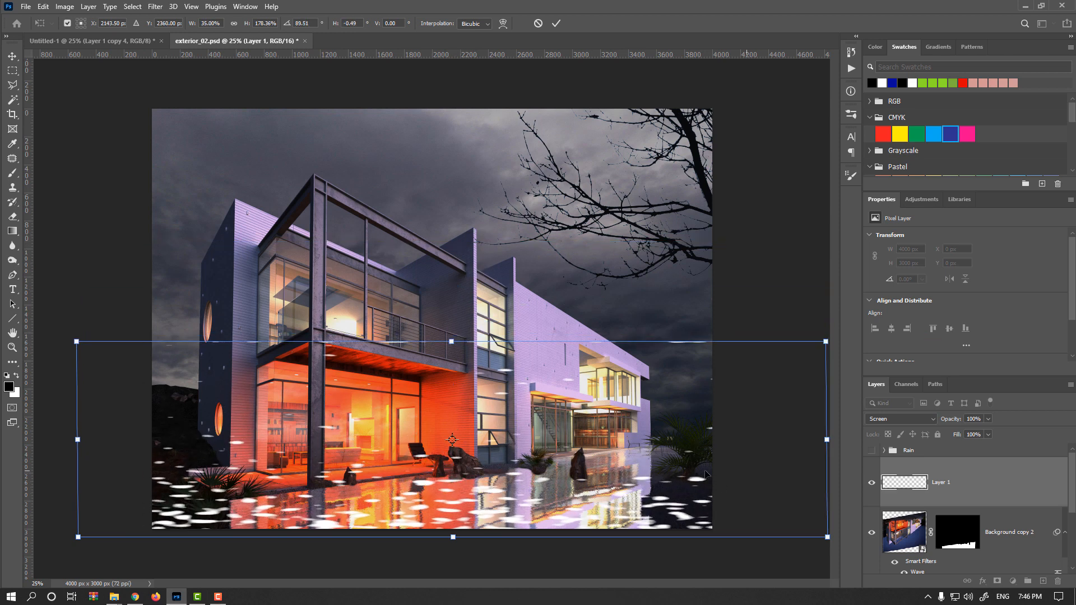
{"action": "left_click_drag", "start_coordinate": [828, 437], "coordinate": [819, 384]}
{"action": "left_click_drag", "start_coordinate": [818, 483], "coordinate": [810, 545]}
{"action": "left_click_drag", "start_coordinate": [77, 341], "coordinate": [99, 357]}
{"action": "left_click_drag", "start_coordinate": [456, 325], "coordinate": [503, 262]}
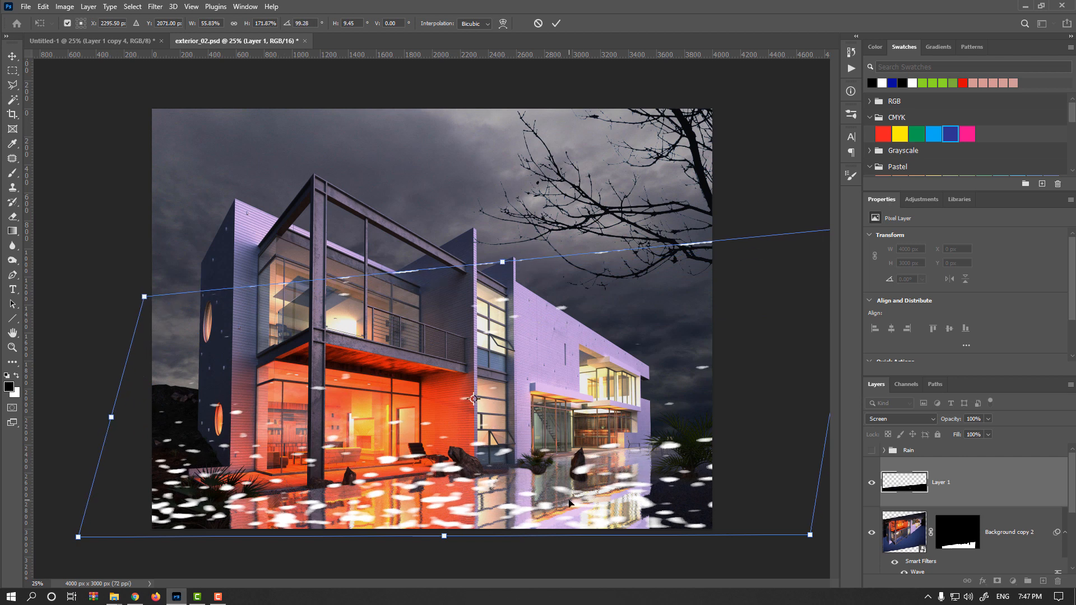
{"action": "key", "text": "Return"}
Step: Brighten the spots on the noise layer with Levels, setting the white input level to 148
{"action": "key", "text": "ctrl+l"}
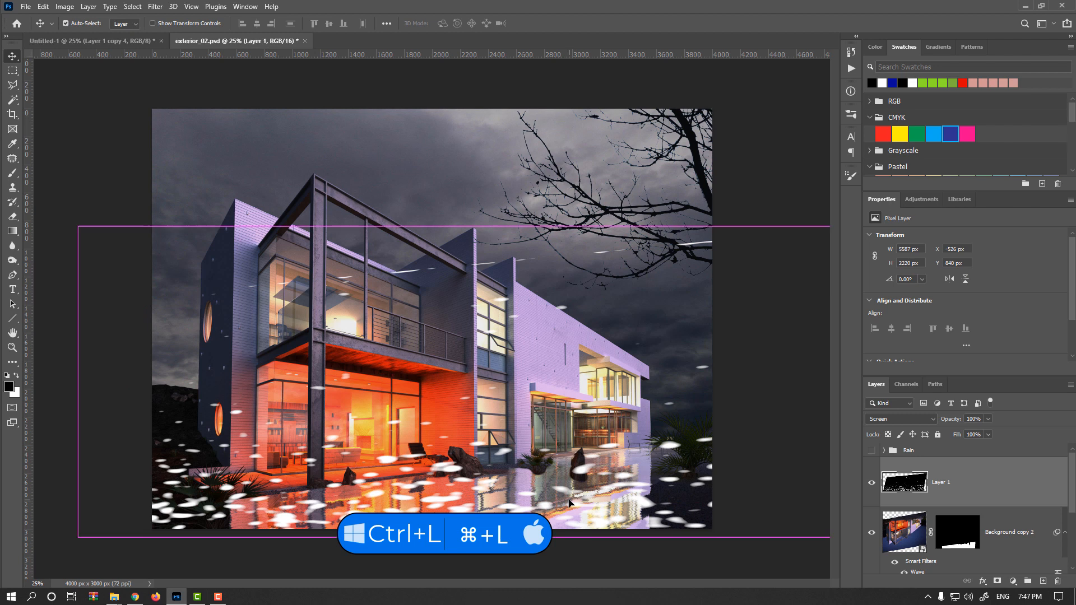
{"action": "left_click_drag", "start_coordinate": [798, 280], "coordinate": [738, 284]}
{"action": "left_click", "coordinate": [846, 178]}
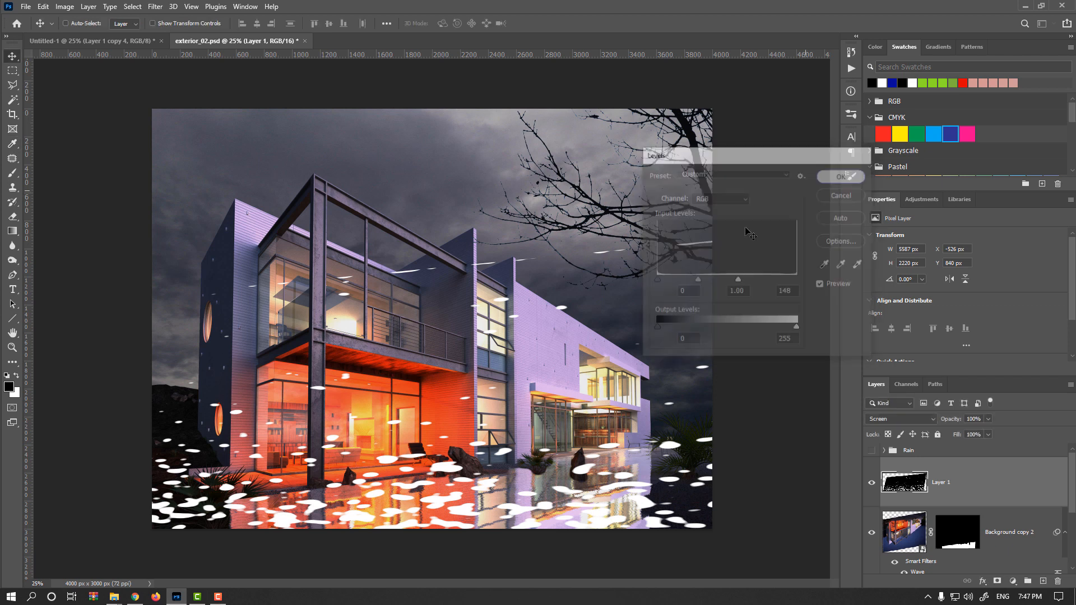
Step: Squash the noise layer to about 76% height, skew it by about 11° and shift it across the ground
{"action": "key", "text": "ctrl+t"}
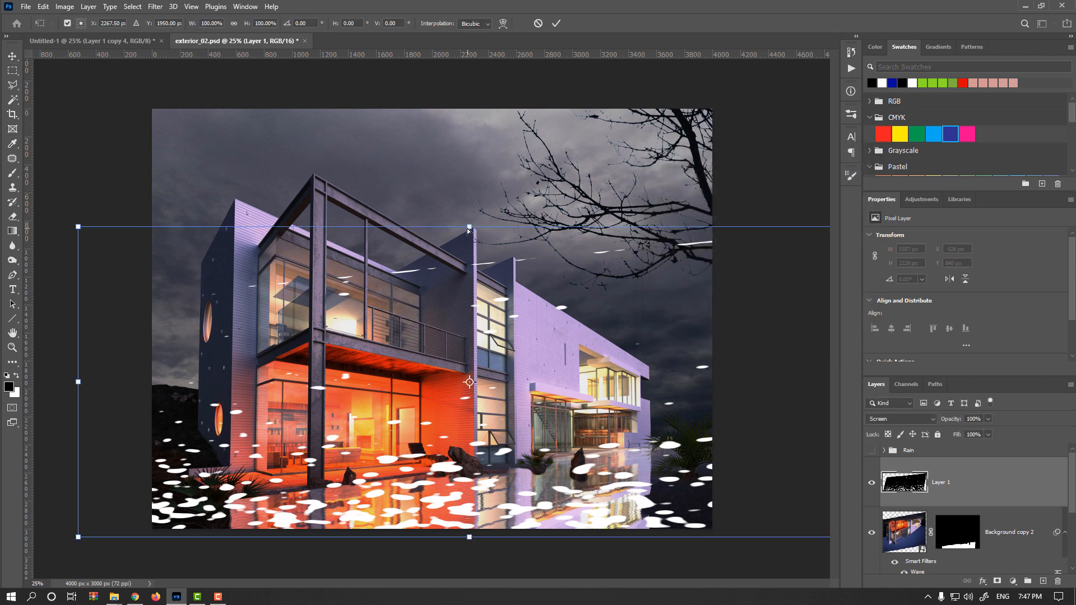
{"action": "left_click_drag", "start_coordinate": [472, 230], "coordinate": [424, 301]}
{"action": "left_click_drag", "start_coordinate": [487, 436], "coordinate": [547, 429]}
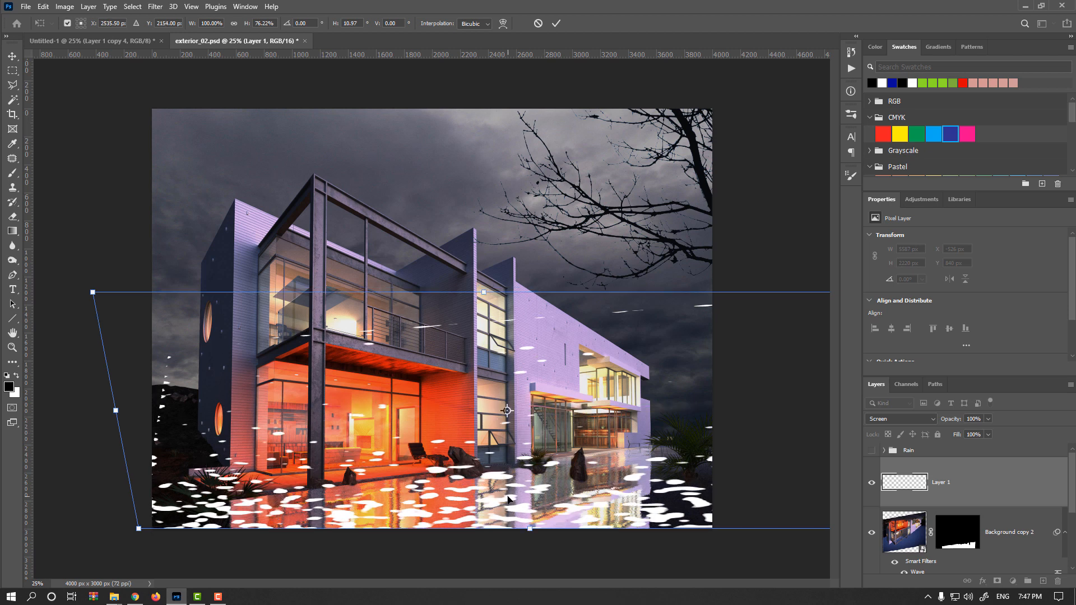
Step: Flip the noise layer horizontally and pull its upper-left corner down and outward to match the ground perspective
{"action": "right_click", "coordinate": [509, 496]}
{"action": "left_click", "coordinate": [527, 480]}
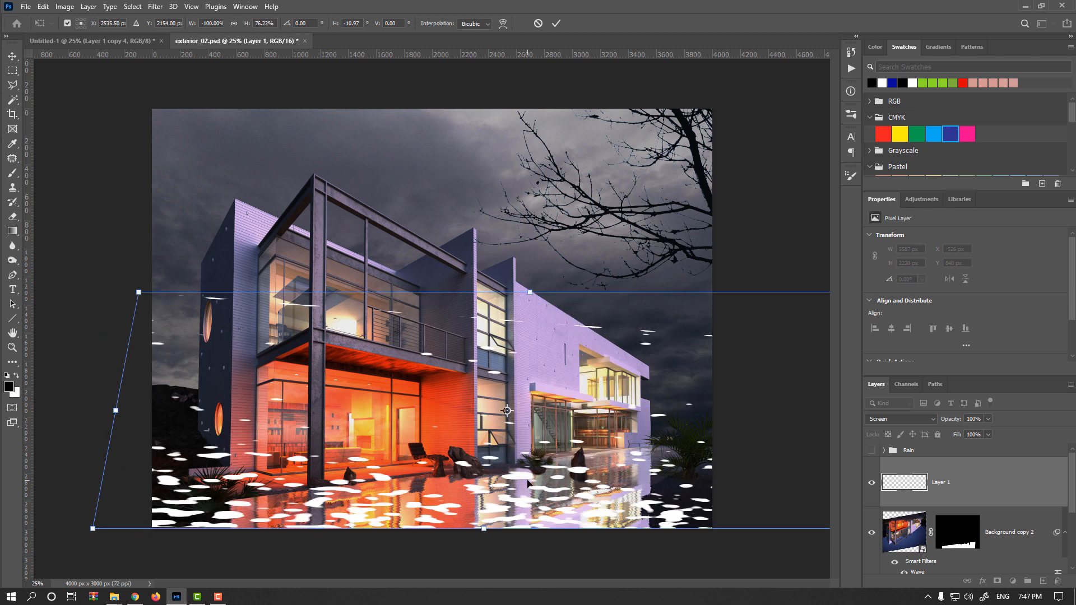
{"action": "left_click_drag", "start_coordinate": [546, 489], "coordinate": [551, 491]}
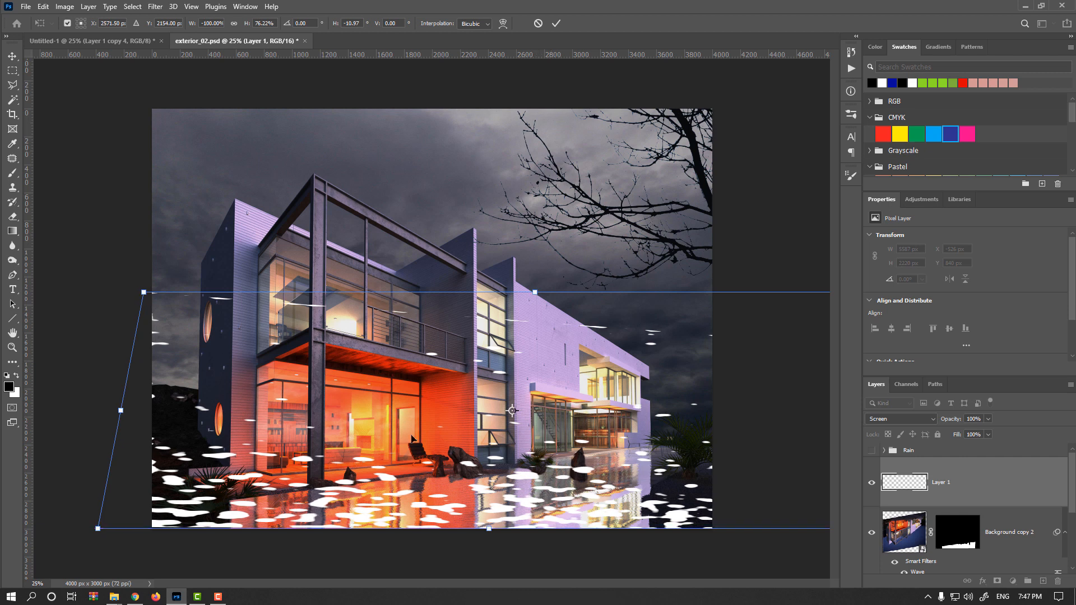
{"action": "left_click_drag", "start_coordinate": [164, 296], "coordinate": [115, 346]}
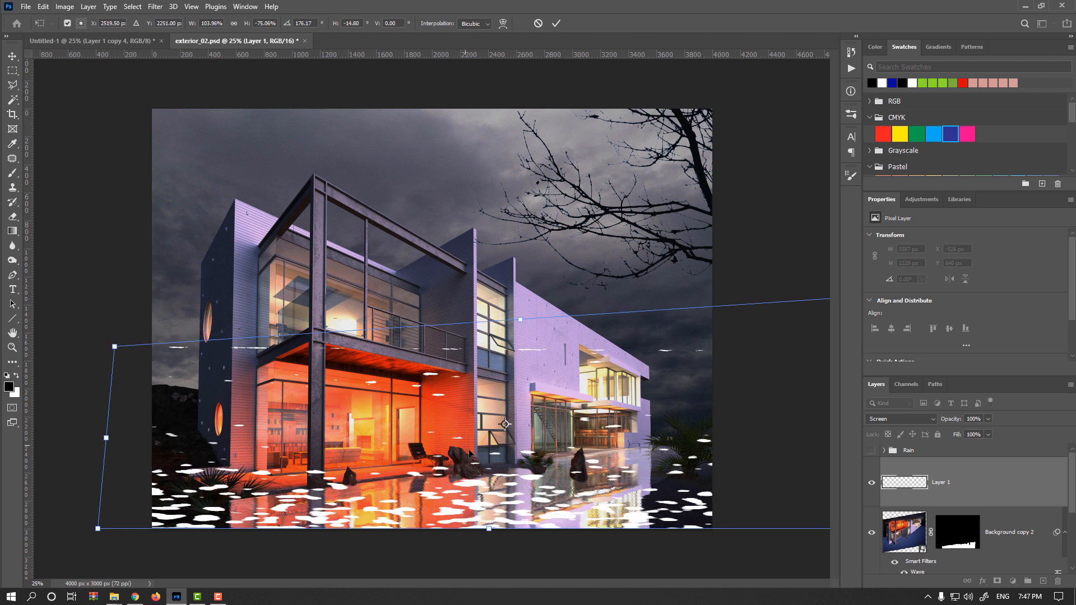
{"action": "key", "text": "Return"}
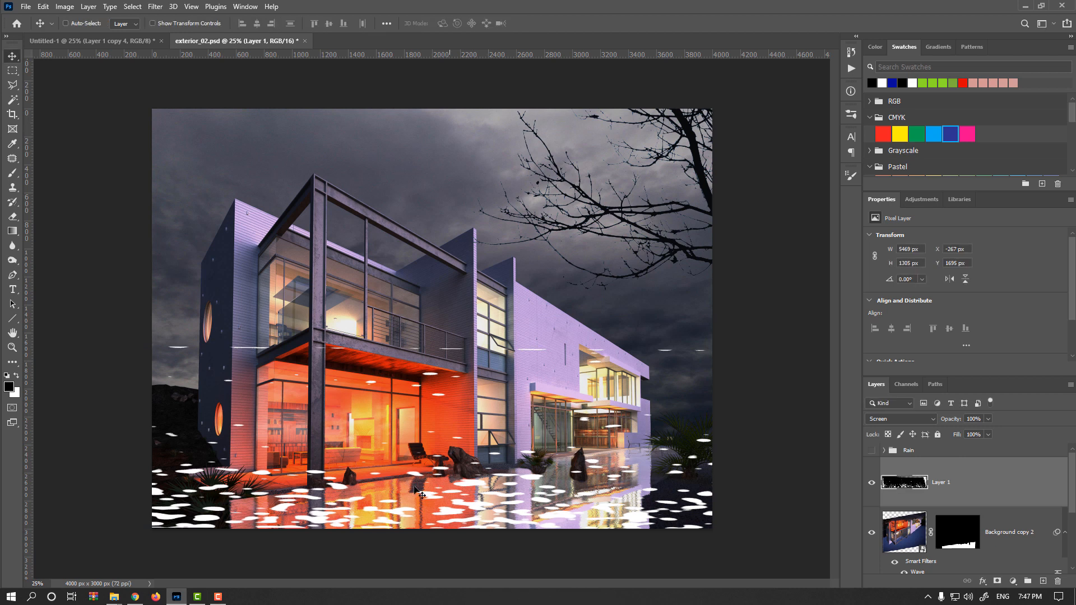
Step: Duplicate the noise layer towards the right side of the ground and flatten the copy to about 70% height with a slight skew
{"action": "left_click_drag", "start_coordinate": [328, 514], "coordinate": [623, 477], "text": "alt"}
{"action": "key", "text": "ctrl+t"}
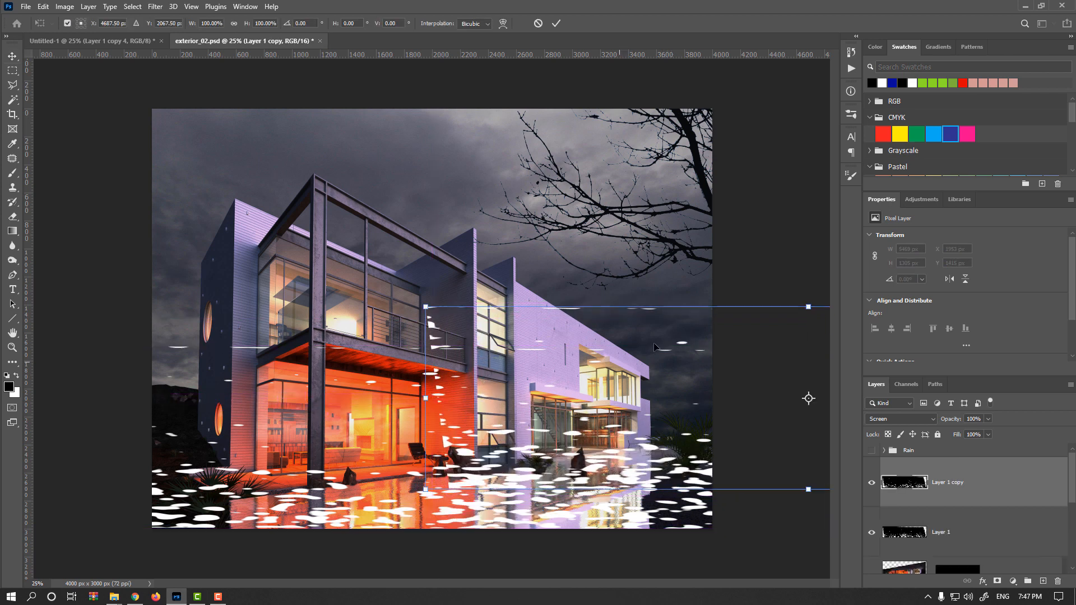
{"action": "left_click_drag", "start_coordinate": [808, 308], "coordinate": [799, 362], "text": "ctrl"}
{"action": "mouse_move", "coordinate": [627, 463]}
{"action": "left_mouse_down"}
{"action": "mouse_move", "coordinate": [628, 453]}
{"action": "mouse_move", "coordinate": [634, 461]}
{"action": "left_mouse_up"}
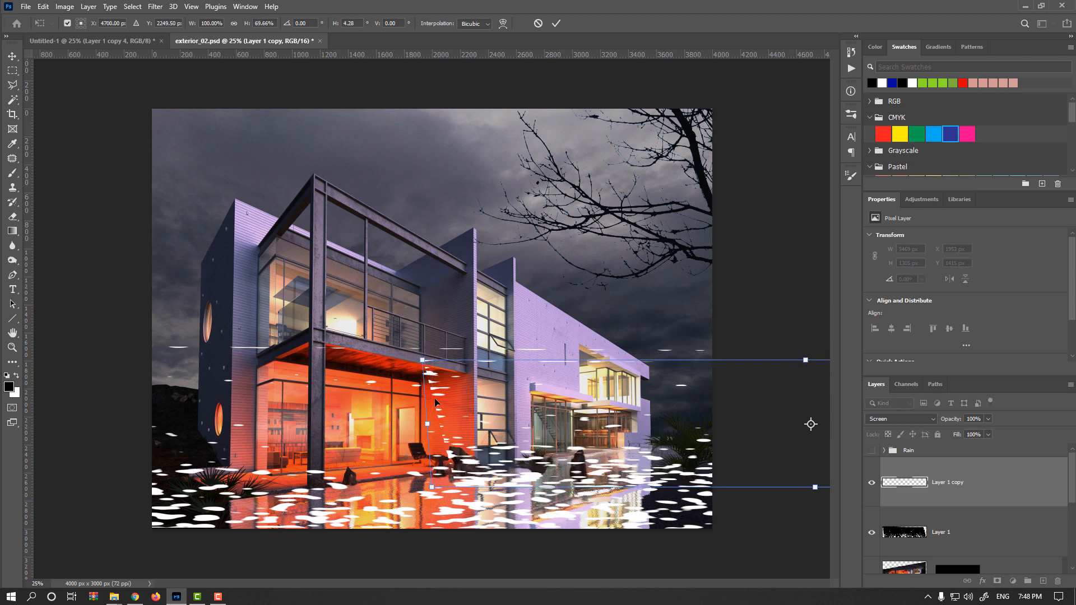
{"action": "key", "text": "Return"}
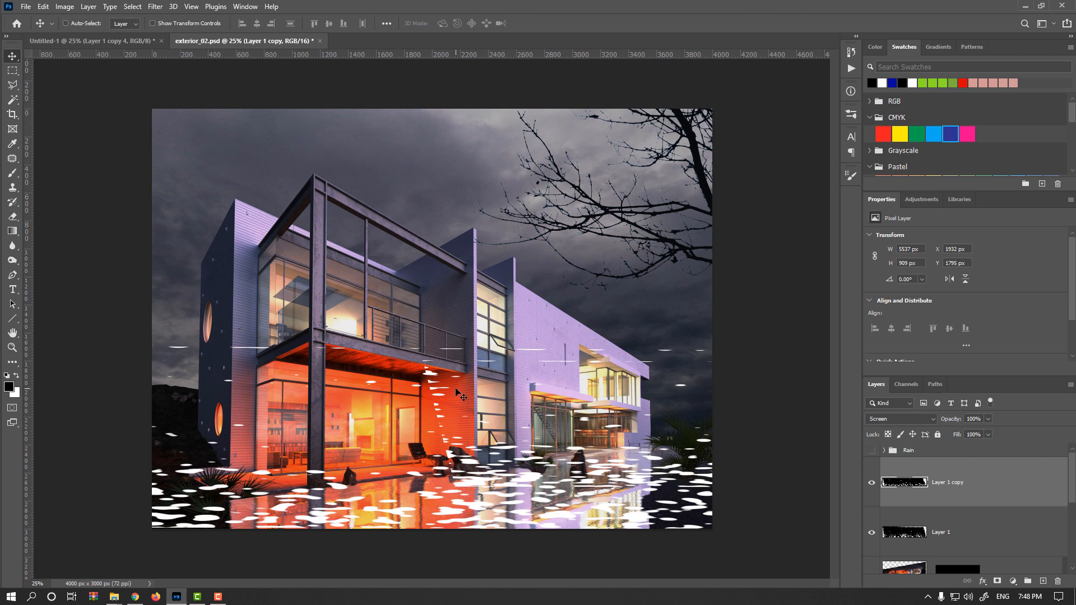
Step: Erase the hard left edge of the noise layer copy using a 252 px eraser at 100% flow
{"action": "key", "text": "e"}
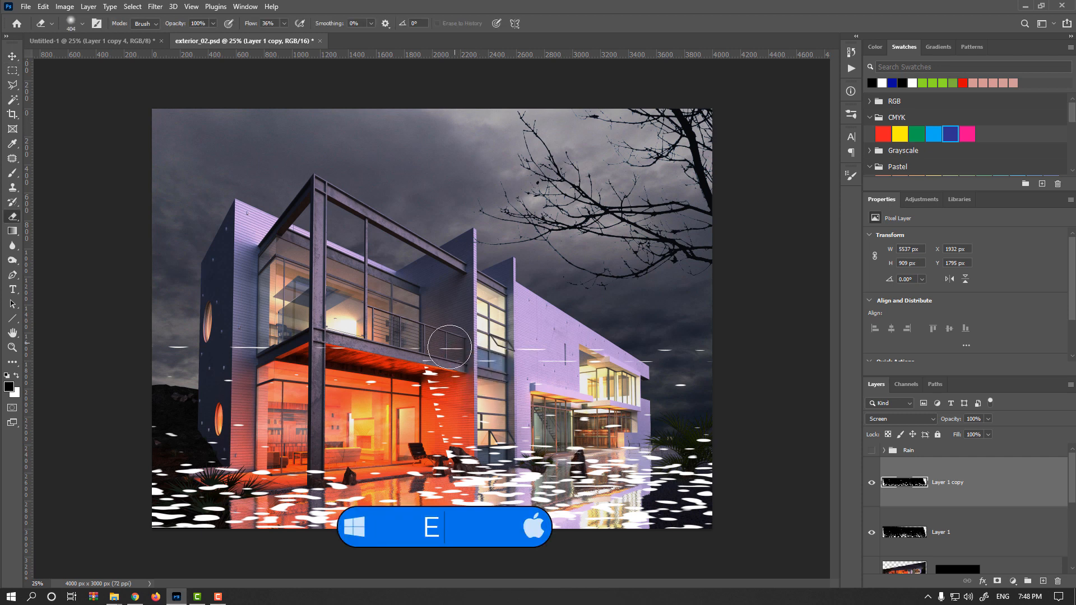
{"action": "mouse_move", "coordinate": [431, 450]}
{"action": "left_mouse_down"}
{"action": "mouse_move", "coordinate": [442, 427]}
{"action": "mouse_move", "coordinate": [458, 435]}
{"action": "left_mouse_up"}
{"action": "right_click", "coordinate": [446, 409], "text": "alt"}
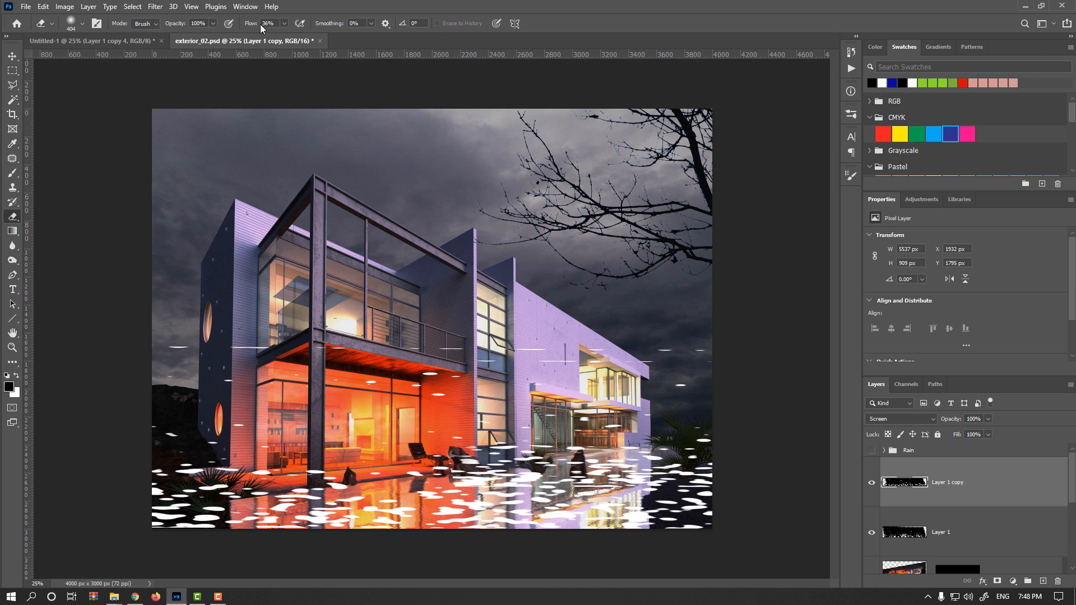
{"action": "right_click", "coordinate": [480, 354], "text": "alt"}
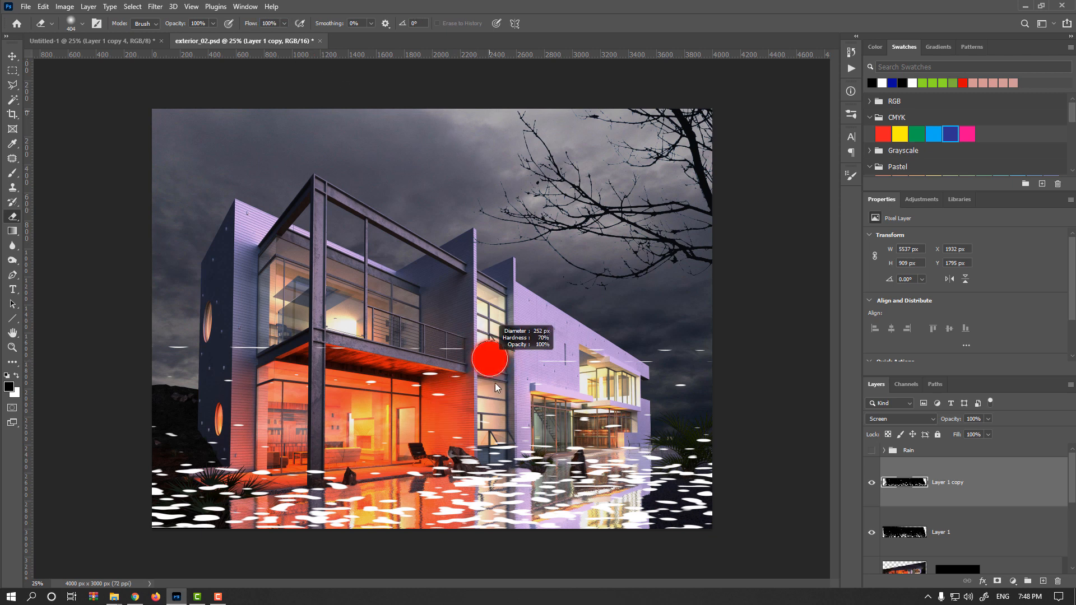
{"action": "mouse_move", "coordinate": [499, 356]}
{"action": "left_mouse_down"}
{"action": "mouse_move", "coordinate": [644, 351]}
{"action": "mouse_move", "coordinate": [672, 378]}
{"action": "mouse_move", "coordinate": [174, 376]}
{"action": "mouse_move", "coordinate": [451, 432]}
{"action": "left_mouse_up"}
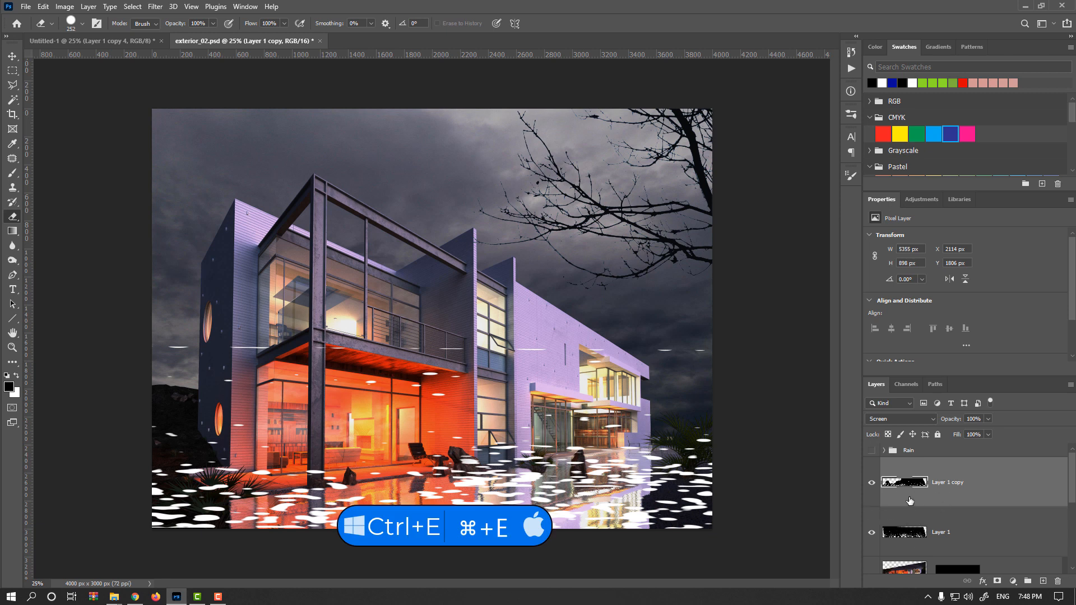
Step: Merge the noise layer copy down into Layer 1 and toggle its visibility to check the merge
{"action": "key", "text": "ctrl+e"}
{"action": "left_click", "coordinate": [873, 483]}
{"action": "left_click", "coordinate": [873, 484]}
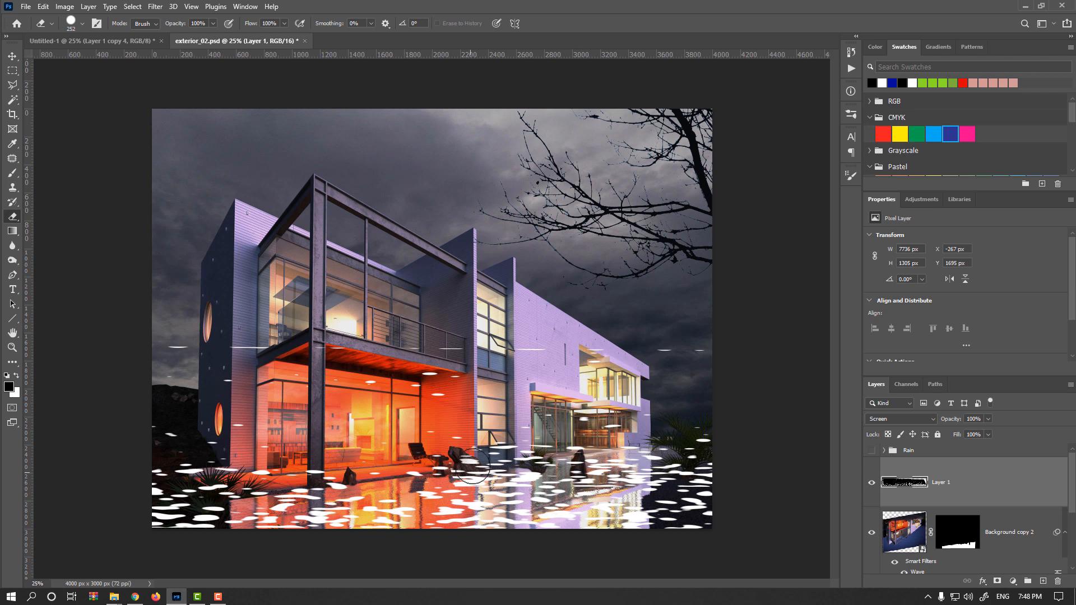
{"action": "left_click", "coordinate": [14, 100]}
{"action": "left_click", "coordinate": [153, 8]}
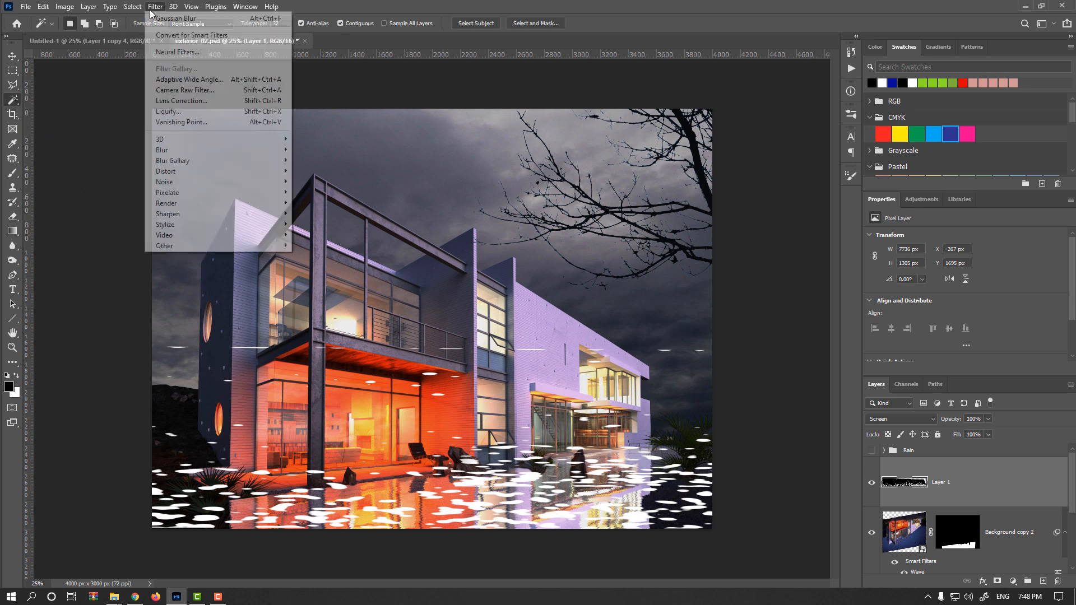
{"action": "mouse_move", "coordinate": [139, 9]}
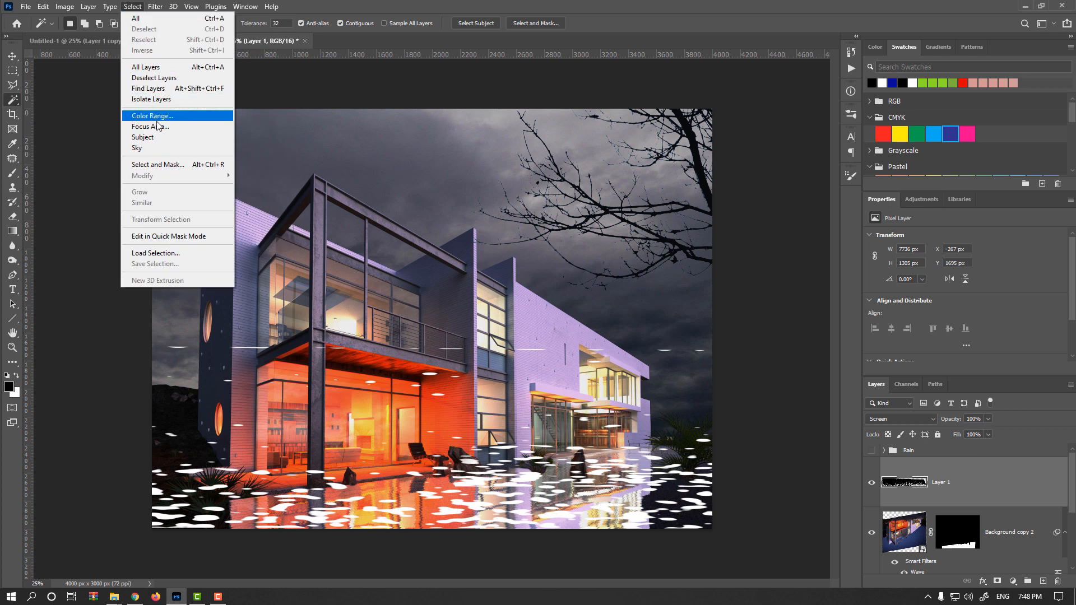
{"action": "left_click", "coordinate": [181, 122]}
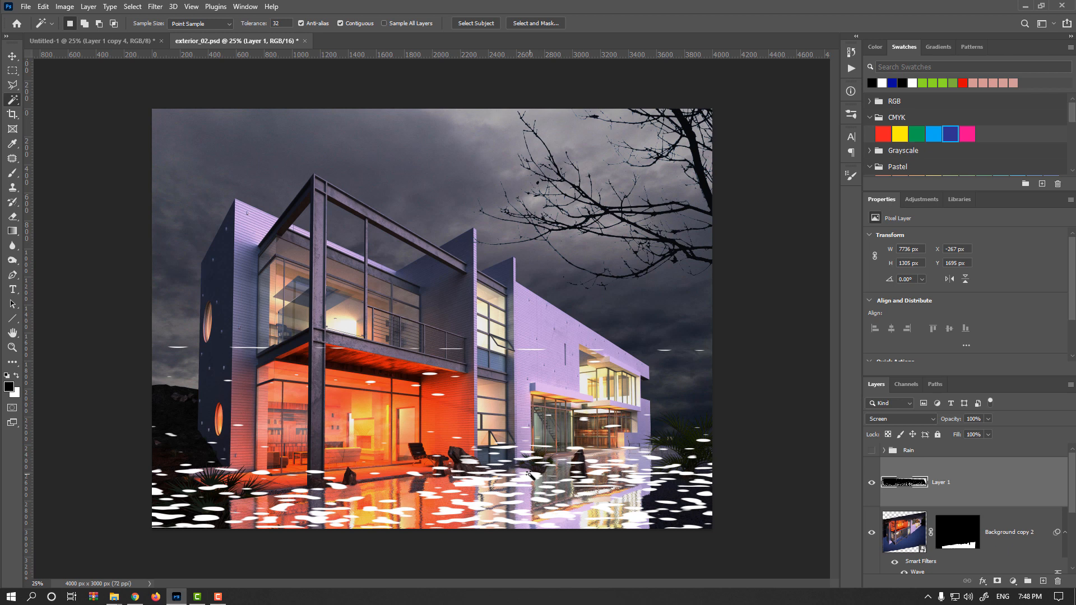
{"action": "scroll", "coordinate": [533, 473], "scroll_direction": "up", "scroll_amount": 3}
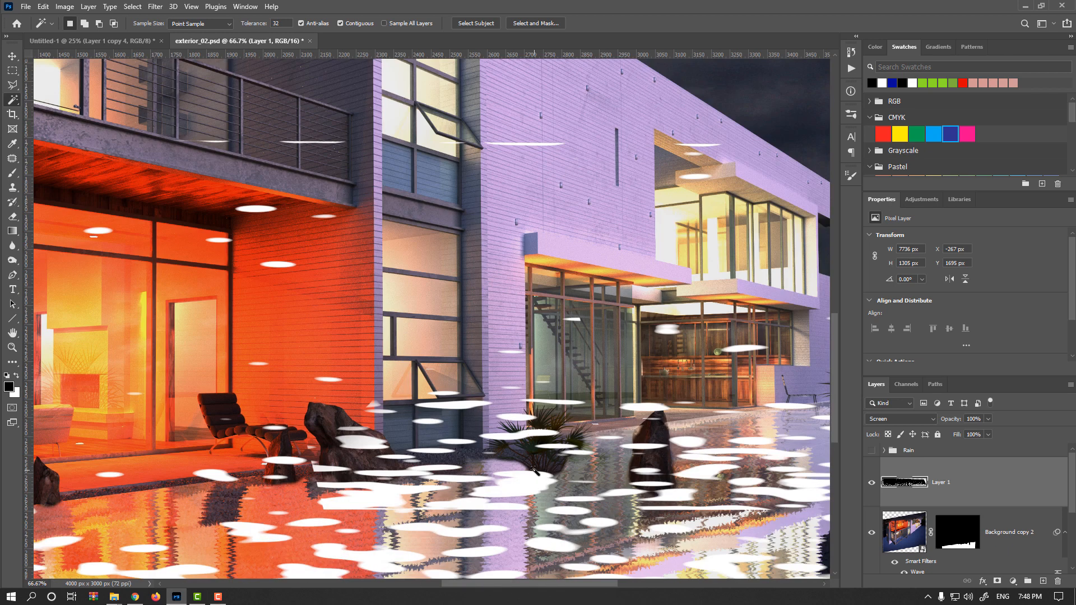
{"action": "scroll", "coordinate": [534, 470], "scroll_direction": "down", "scroll_amount": 2}
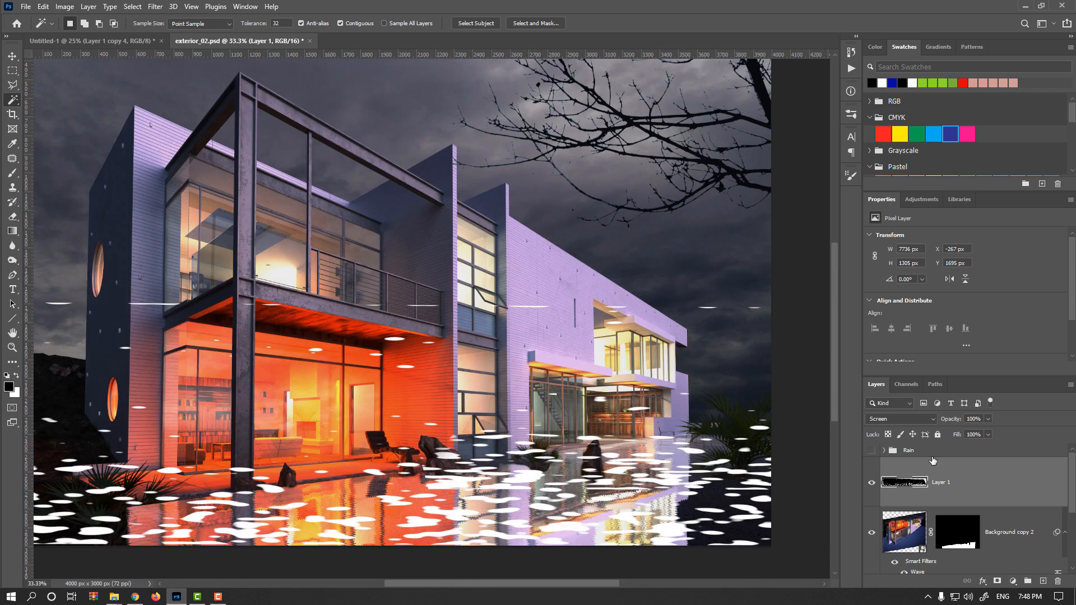
Step: Set the merged noise layer's blend mode to Normal and copy its content within the full canvas
{"action": "left_click", "coordinate": [899, 420]}
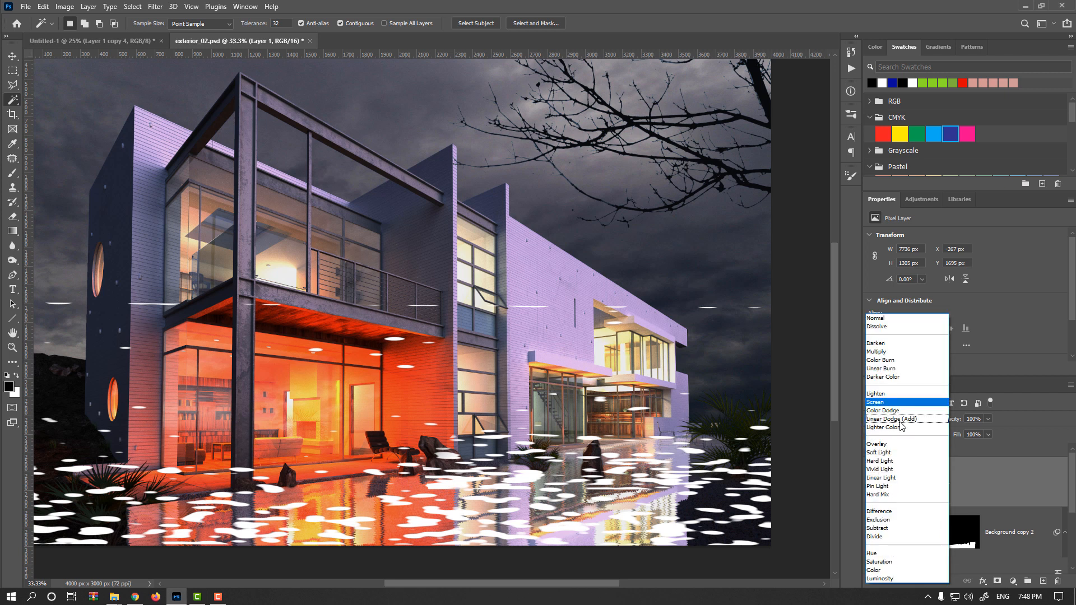
{"action": "left_click", "coordinate": [876, 318]}
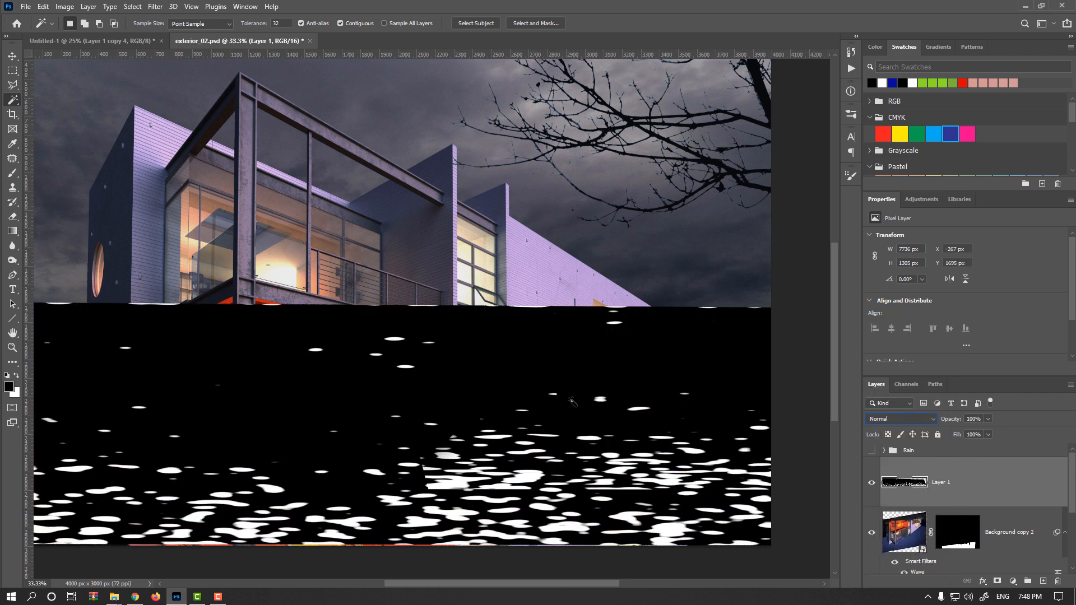
{"action": "key", "text": "v"}
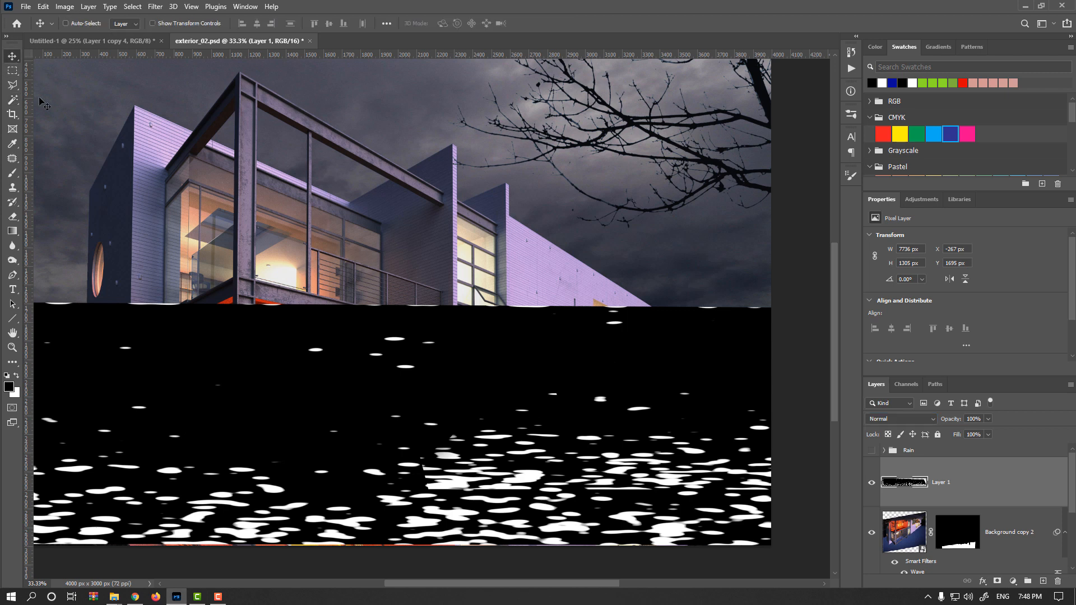
{"action": "key", "text": "ctrl+minus"}
{"action": "key", "text": "ctrl+a"}
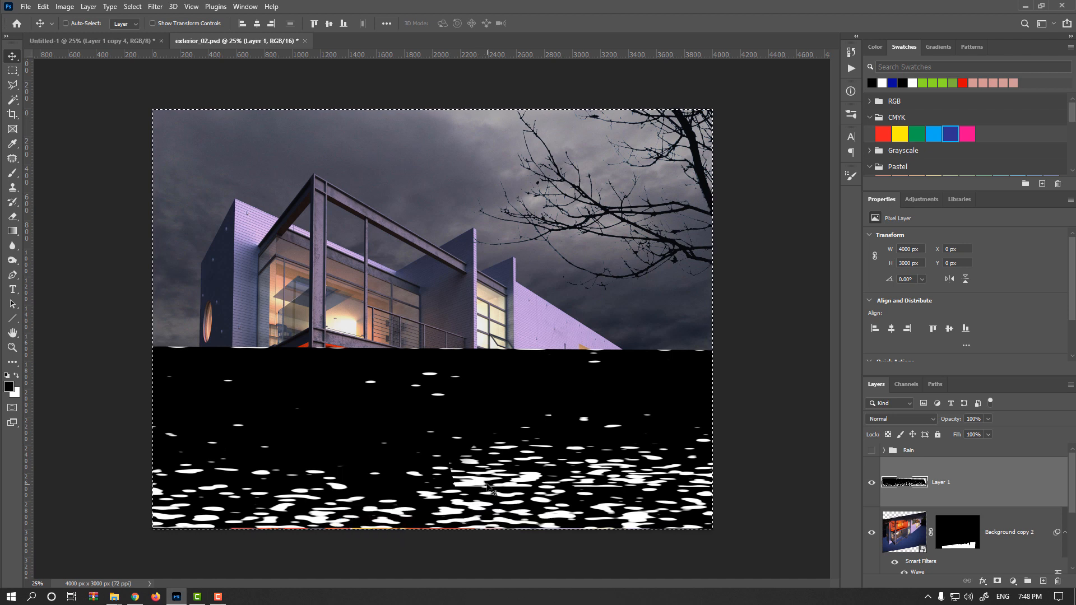
{"action": "key", "text": "ctrl+c"}
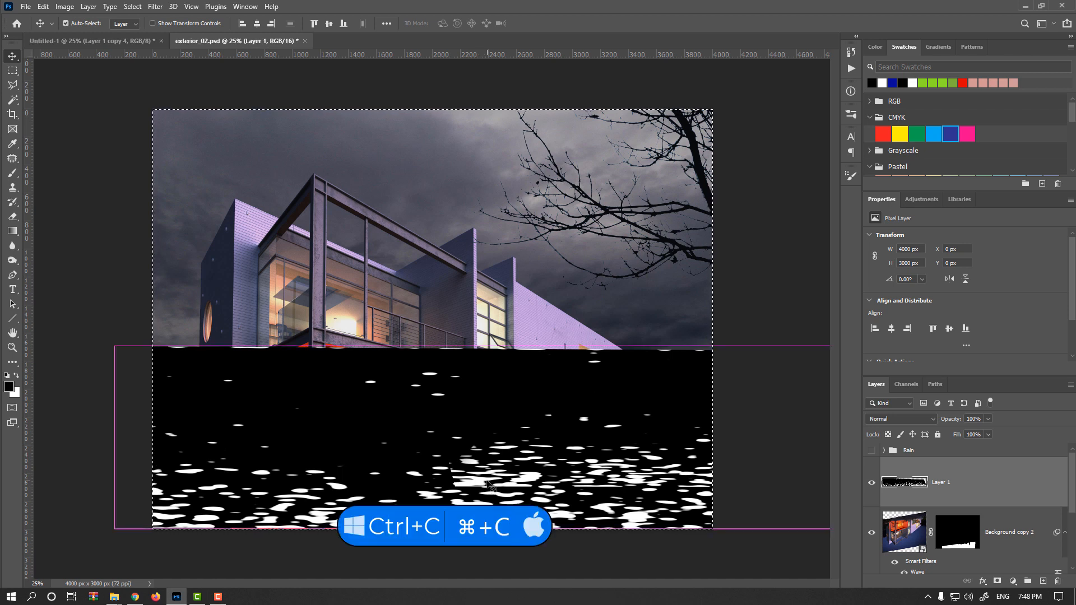
Step: Hide the noise layer, paste the copied noise into a new alpha channel and clear the selection
{"action": "left_click", "coordinate": [872, 483]}
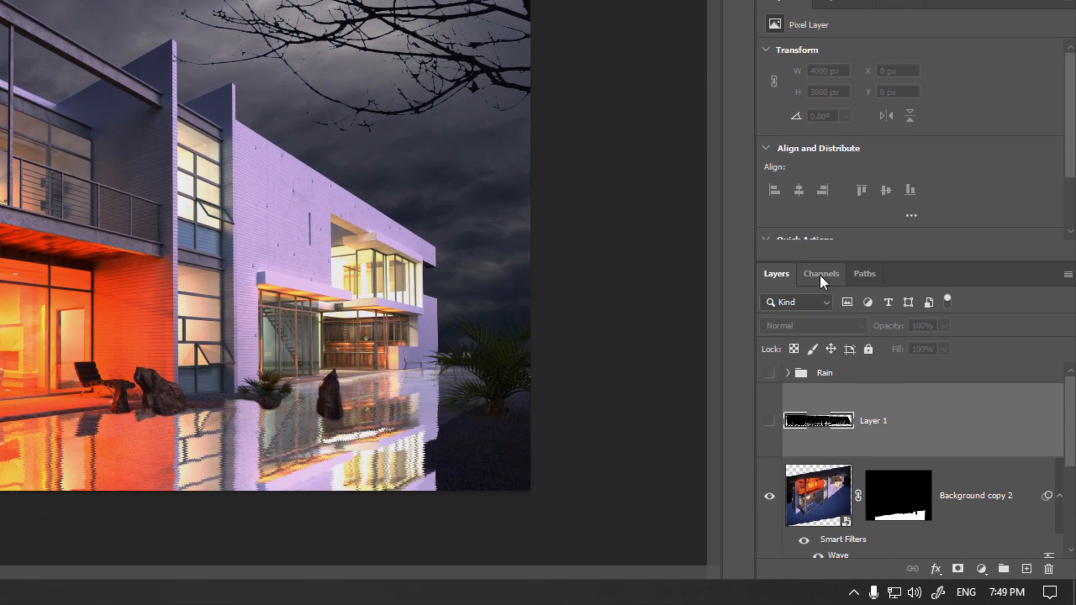
{"action": "left_click", "coordinate": [819, 274]}
{"action": "scroll", "coordinate": [884, 481], "scroll_direction": "down", "scroll_amount": 1}
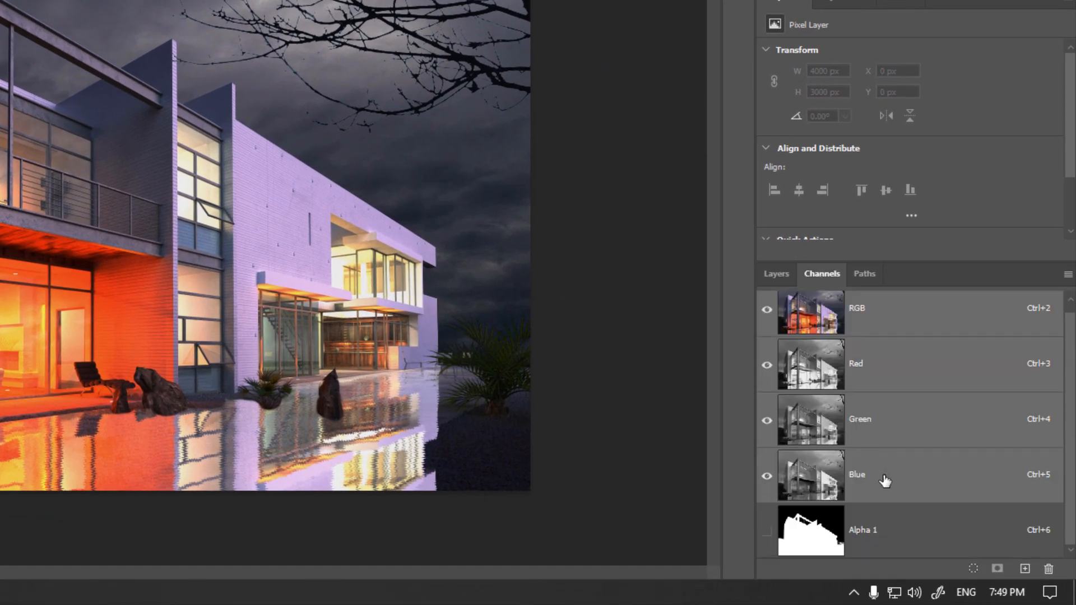
{"action": "left_click", "coordinate": [1024, 570]}
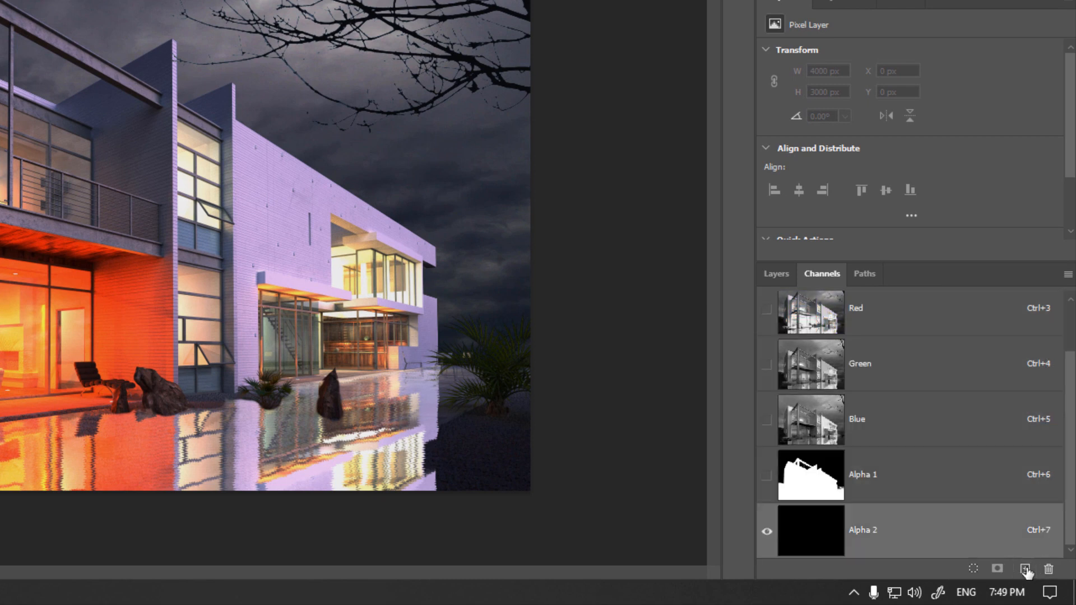
{"action": "key", "text": "ctrl+v"}
{"action": "left_click_drag", "start_coordinate": [182, 250], "coordinate": [176, 432]}
{"action": "key", "text": "ctrl+d"}
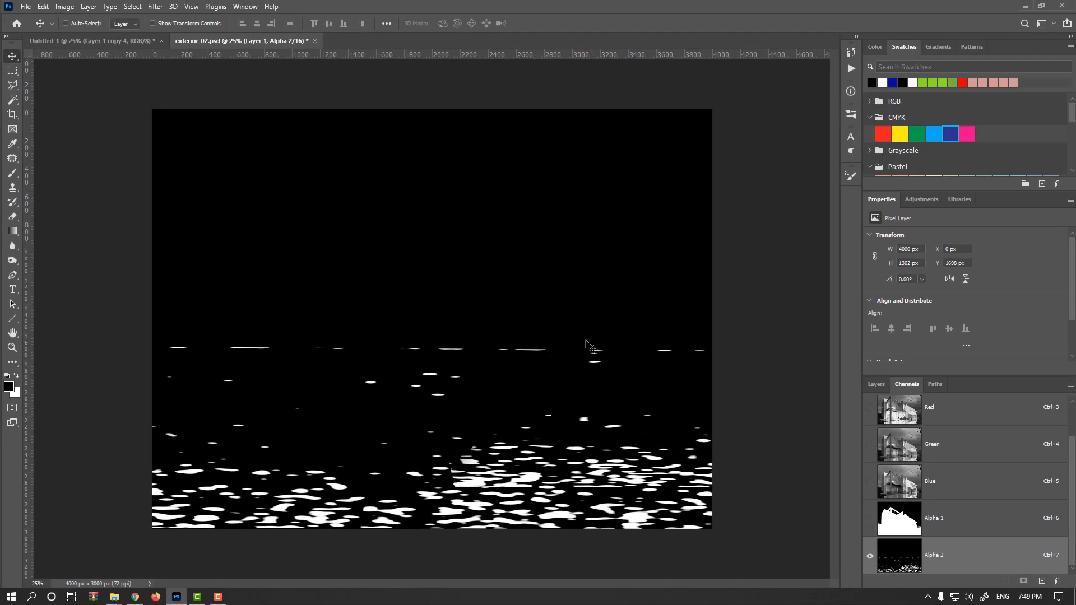
Step: Try to erase the stray white streaks along the upper edge of the noise in the Alpha 2 channel
{"action": "key", "text": "b"}
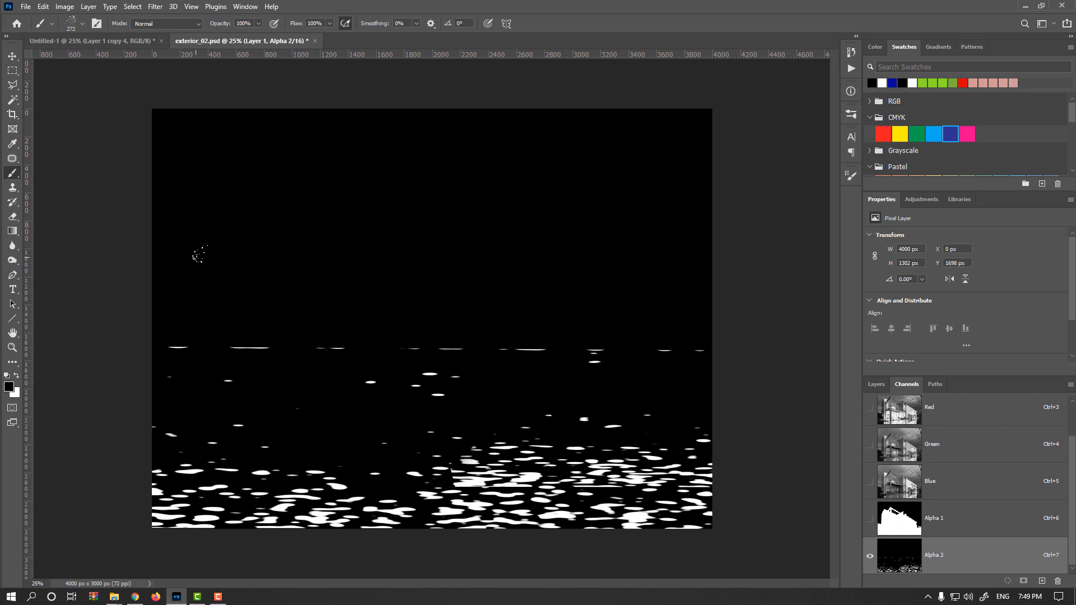
{"action": "right_click", "coordinate": [238, 220]}
{"action": "left_click", "coordinate": [274, 300]}
{"action": "key", "text": "e"}
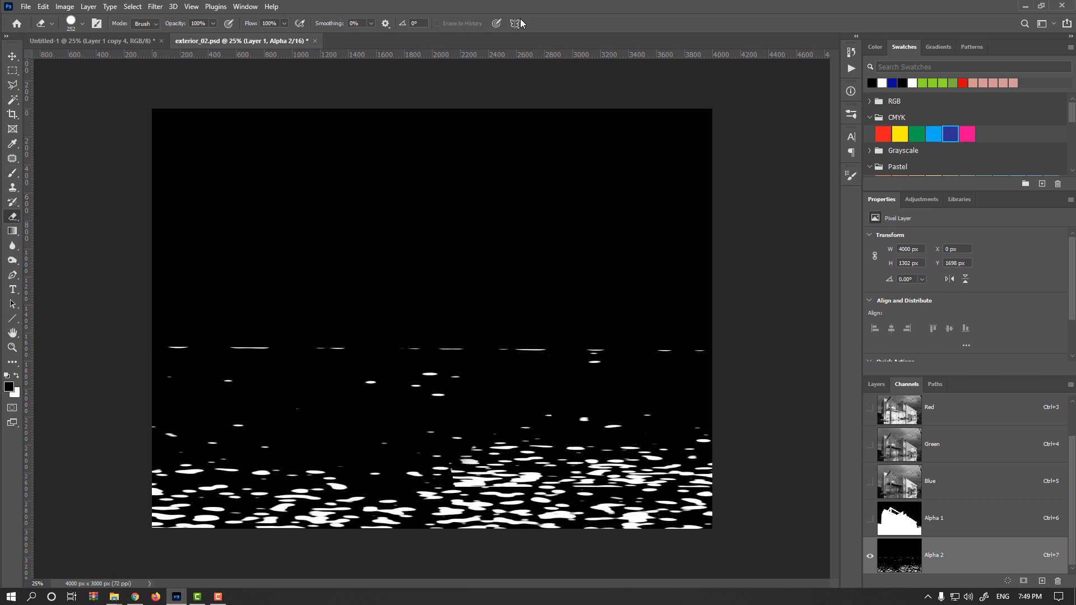
{"action": "left_click_drag", "start_coordinate": [272, 347], "coordinate": [163, 343]}
{"action": "key", "text": "ctrl+z"}
Step: Paint out the stray white spots above the ground area in black with a General Brushes preset in the Alpha 2 channel
{"action": "left_click", "coordinate": [17, 178]}
{"action": "left_click", "coordinate": [38, 176]}
{"action": "right_click", "coordinate": [318, 301]}
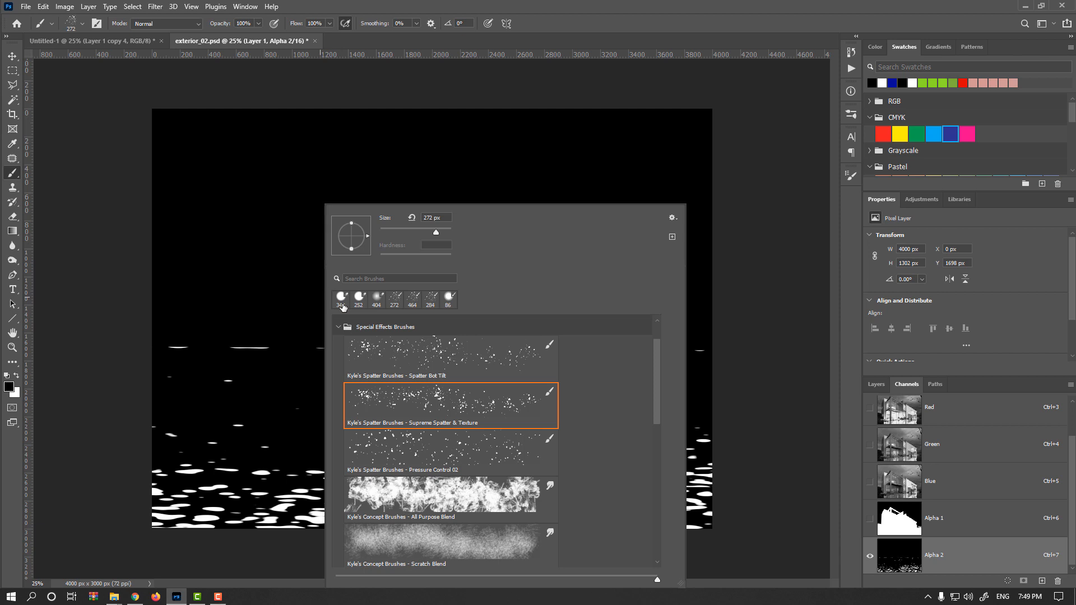
{"action": "scroll", "coordinate": [452, 403], "scroll_direction": "up", "scroll_amount": 2}
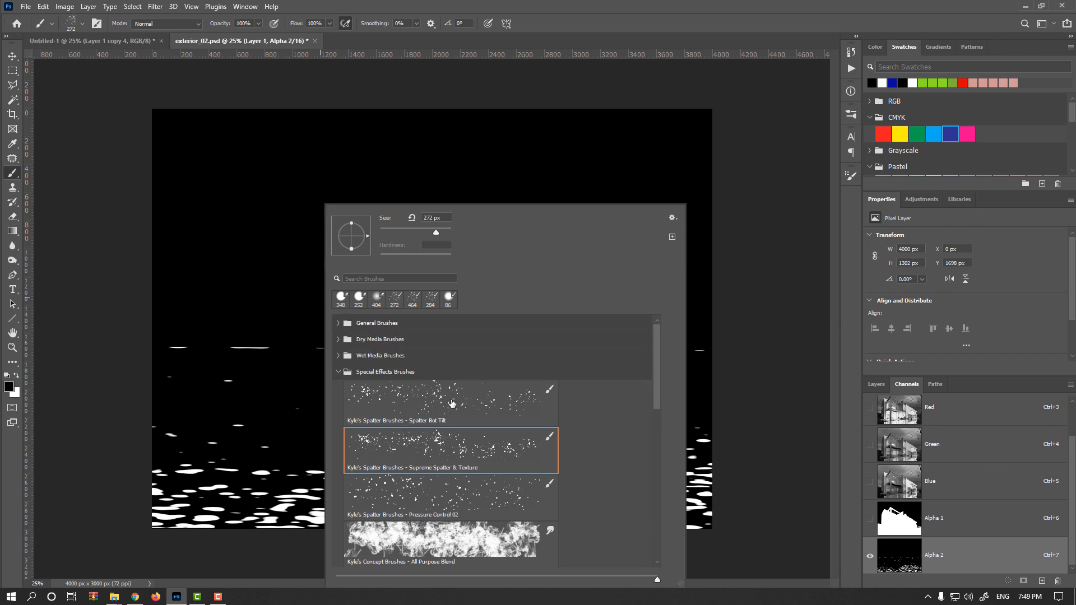
{"action": "left_click", "coordinate": [338, 325]}
{"action": "left_click", "coordinate": [380, 351]}
{"action": "key", "text": "Return"}
{"action": "mouse_move", "coordinate": [394, 314]}
{"action": "left_mouse_down"}
{"action": "mouse_move", "coordinate": [376, 414]}
{"action": "mouse_move", "coordinate": [243, 323]}
{"action": "mouse_move", "coordinate": [204, 361]}
{"action": "mouse_move", "coordinate": [353, 356]}
{"action": "mouse_move", "coordinate": [379, 374]}
{"action": "mouse_move", "coordinate": [429, 374]}
{"action": "mouse_move", "coordinate": [670, 348]}
{"action": "mouse_move", "coordinate": [651, 353]}
{"action": "mouse_move", "coordinate": [659, 358]}
{"action": "mouse_move", "coordinate": [439, 351]}
{"action": "mouse_move", "coordinate": [138, 419]}
{"action": "mouse_move", "coordinate": [557, 379]}
{"action": "mouse_move", "coordinate": [447, 313]}
{"action": "mouse_move", "coordinate": [411, 322]}
{"action": "left_mouse_up"}
Step: Soften the hard seam between the two noise areas in the Alpha 2 channel using the Blur tool at 100% strength
{"action": "left_click", "coordinate": [14, 248]}
{"action": "left_click_drag", "start_coordinate": [455, 479], "coordinate": [489, 479]}
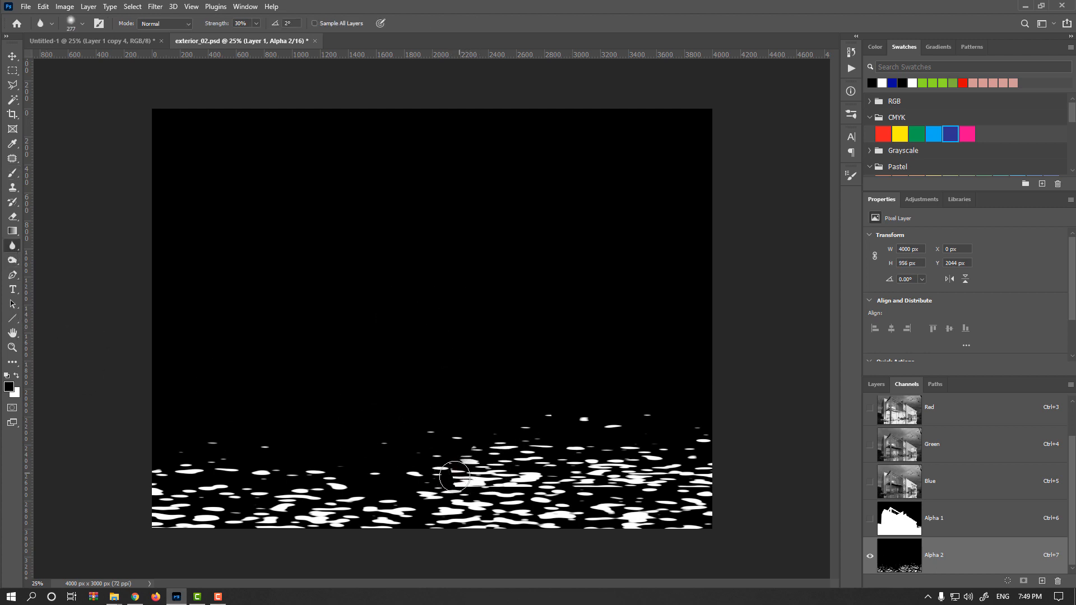
{"action": "scroll", "coordinate": [453, 483], "scroll_direction": "up", "scroll_amount": 3}
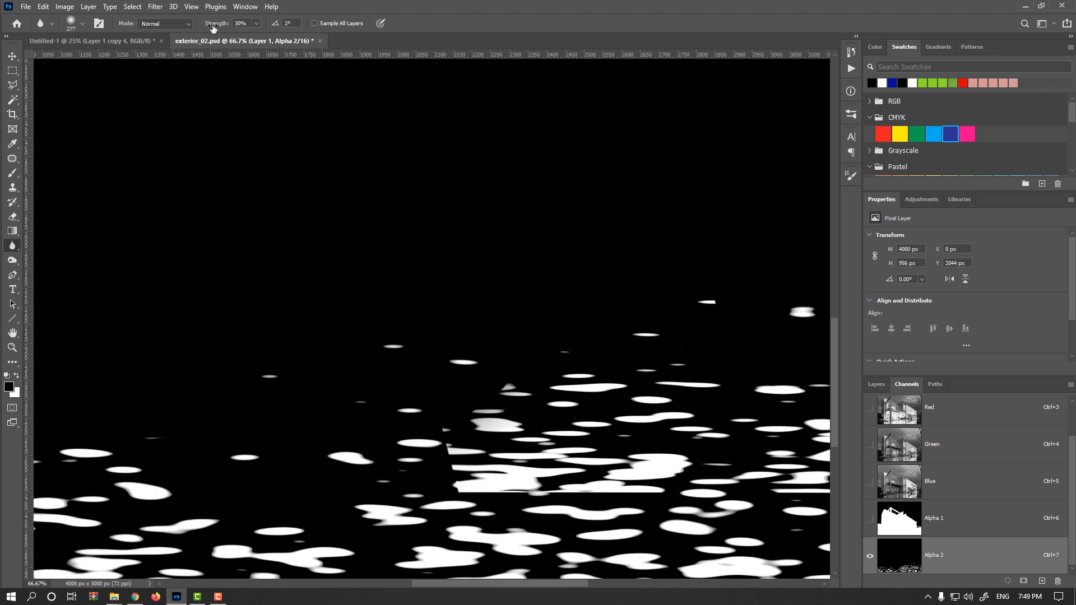
{"action": "left_click_drag", "start_coordinate": [349, 29], "coordinate": [348, 30]}
{"action": "mouse_move", "coordinate": [455, 456]}
{"action": "left_mouse_down"}
{"action": "mouse_move", "coordinate": [436, 478]}
{"action": "mouse_move", "coordinate": [483, 457]}
{"action": "mouse_move", "coordinate": [492, 466]}
{"action": "mouse_move", "coordinate": [430, 465]}
{"action": "mouse_move", "coordinate": [461, 467]}
{"action": "mouse_move", "coordinate": [407, 525]}
{"action": "left_mouse_up"}
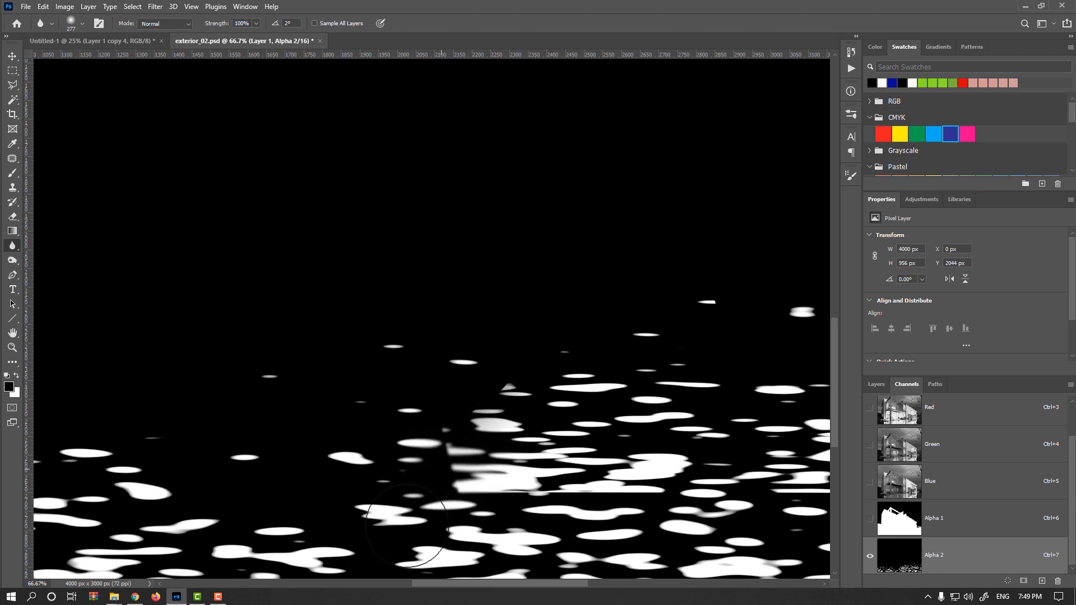
{"action": "key", "text": "ctrl+minus"}
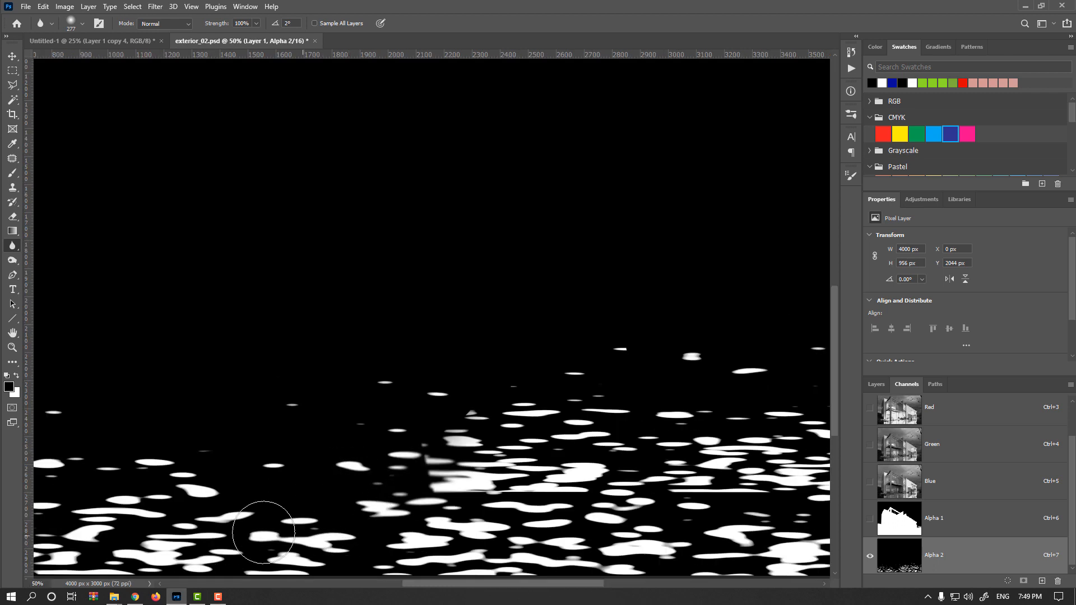
{"action": "key", "text": "ctrl+minus"}
{"action": "left_click_drag", "start_coordinate": [555, 535], "coordinate": [577, 535]}
Step: Apply a Gaussian Blur with a 0.9 px radius to the Alpha 2 channel
{"action": "left_click", "coordinate": [155, 7]}
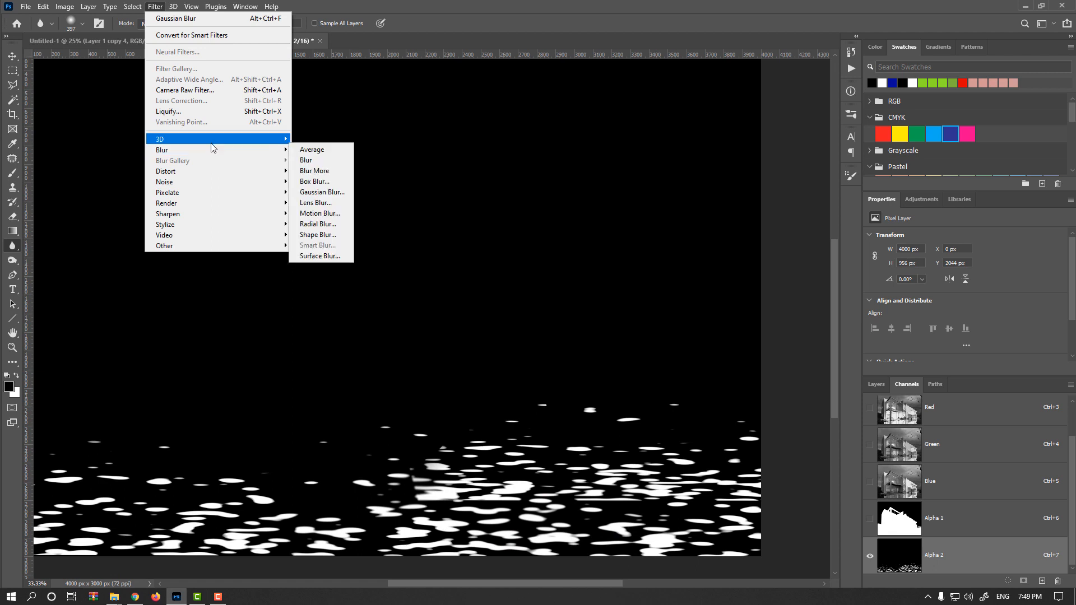
{"action": "mouse_move", "coordinate": [212, 149]}
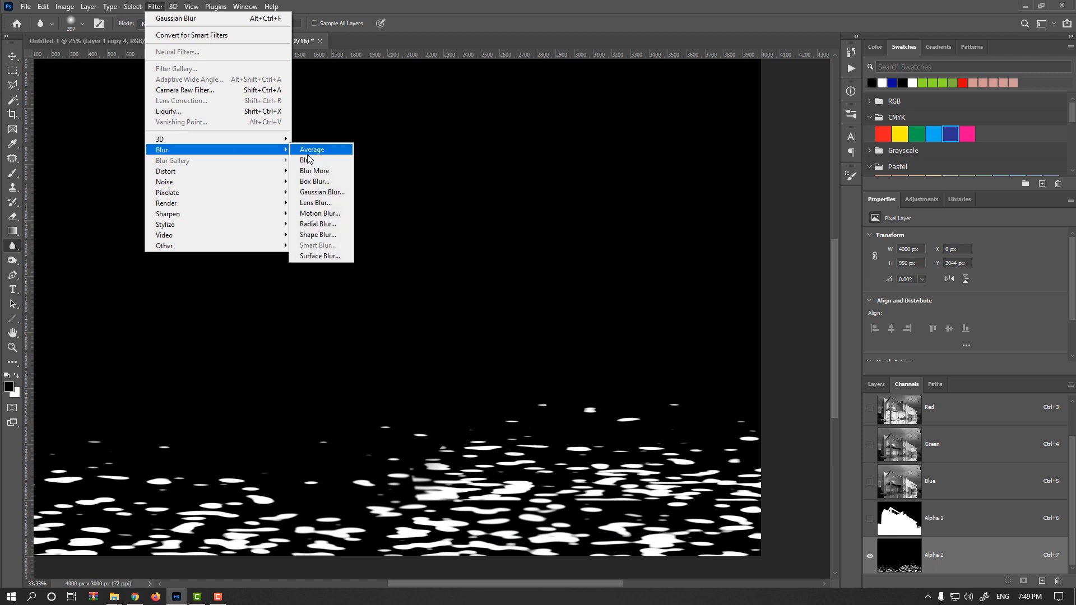
{"action": "left_click", "coordinate": [332, 195]}
{"action": "left_click_drag", "start_coordinate": [577, 349], "coordinate": [570, 349]}
{"action": "left_click", "coordinate": [710, 237]}
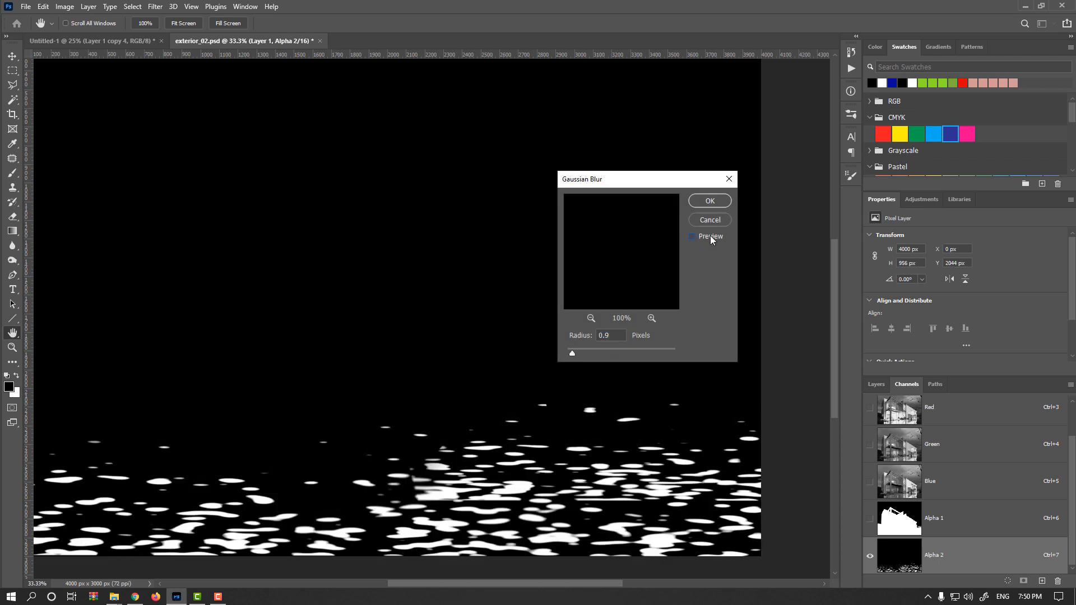
{"action": "left_click", "coordinate": [709, 201]}
{"action": "key", "text": "r"}
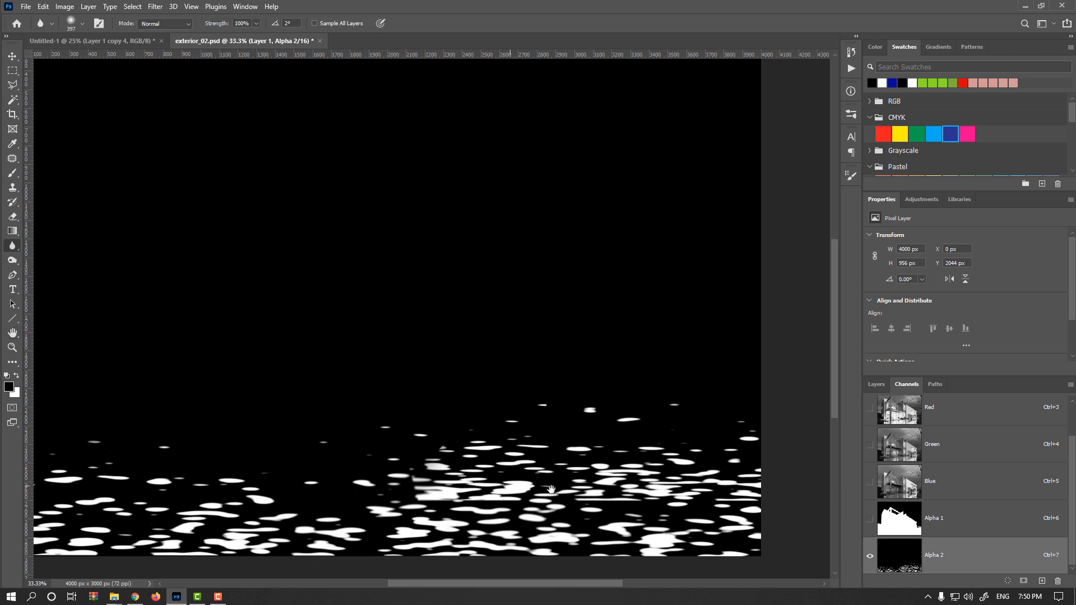
Step: Apply a Motion Blur with a 0° angle and a 34 px distance to the Alpha 2 channel
{"action": "left_click", "coordinate": [155, 6]}
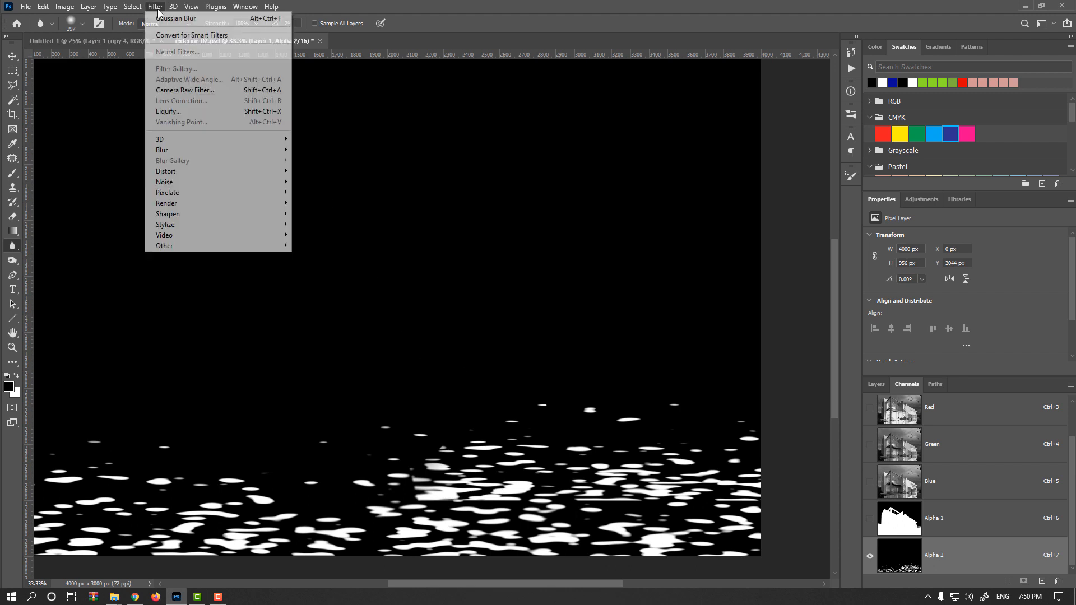
{"action": "mouse_move", "coordinate": [211, 150]}
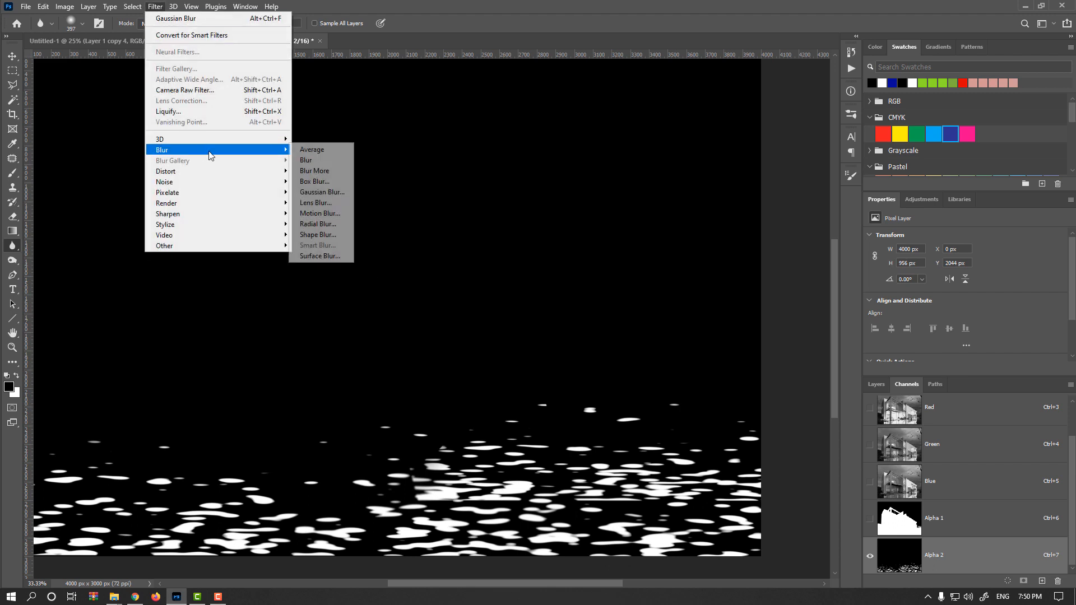
{"action": "left_click", "coordinate": [338, 213]}
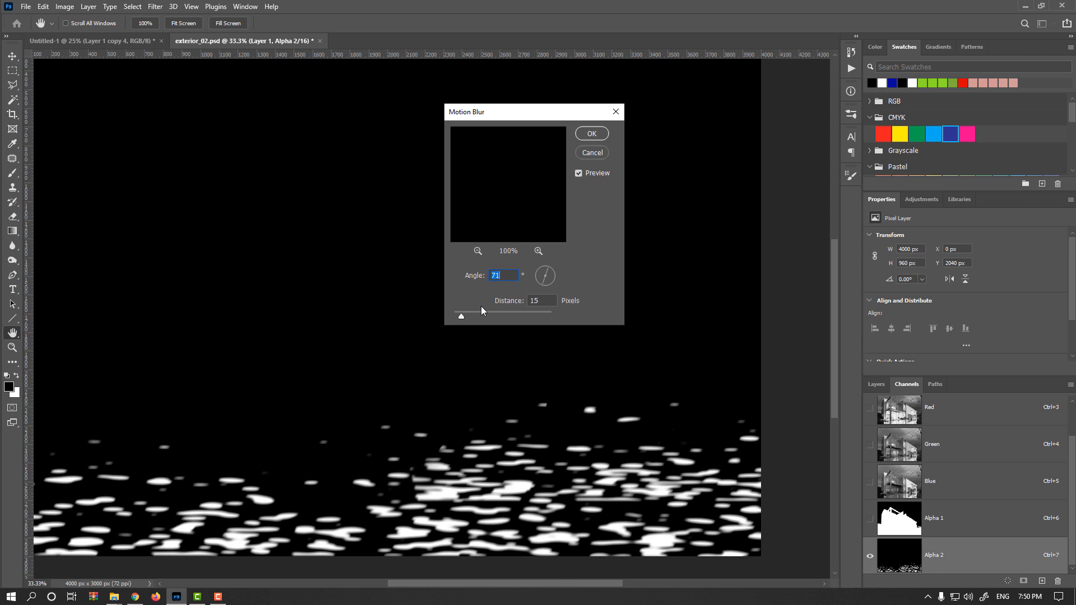
{"action": "left_click", "coordinate": [553, 274]}
{"action": "left_click_drag", "start_coordinate": [480, 316], "coordinate": [473, 315]}
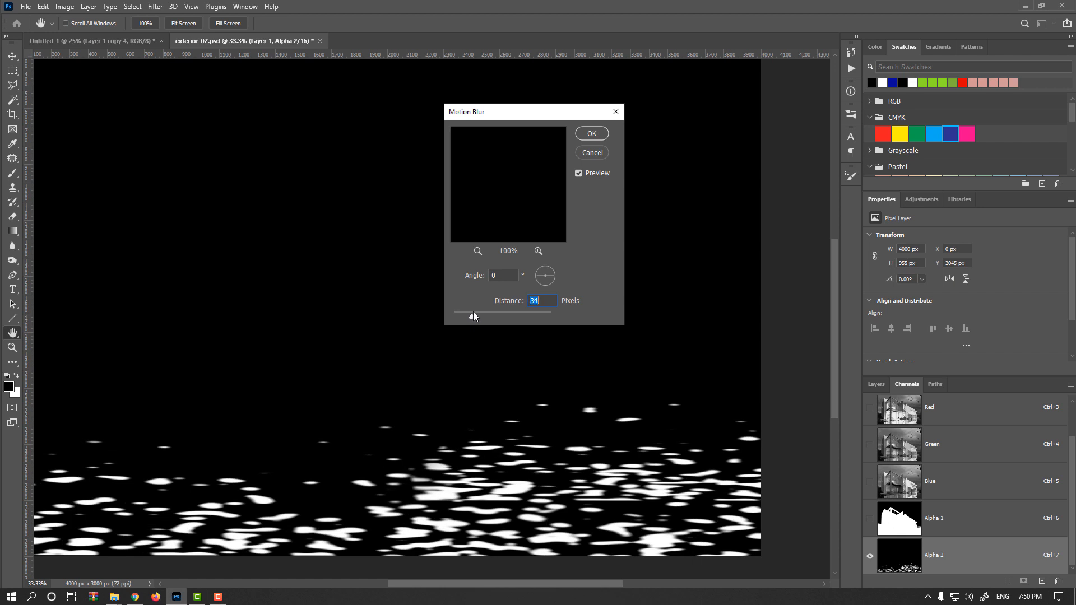
{"action": "left_click", "coordinate": [587, 172]}
{"action": "left_click", "coordinate": [587, 173]}
{"action": "left_click", "coordinate": [592, 133]}
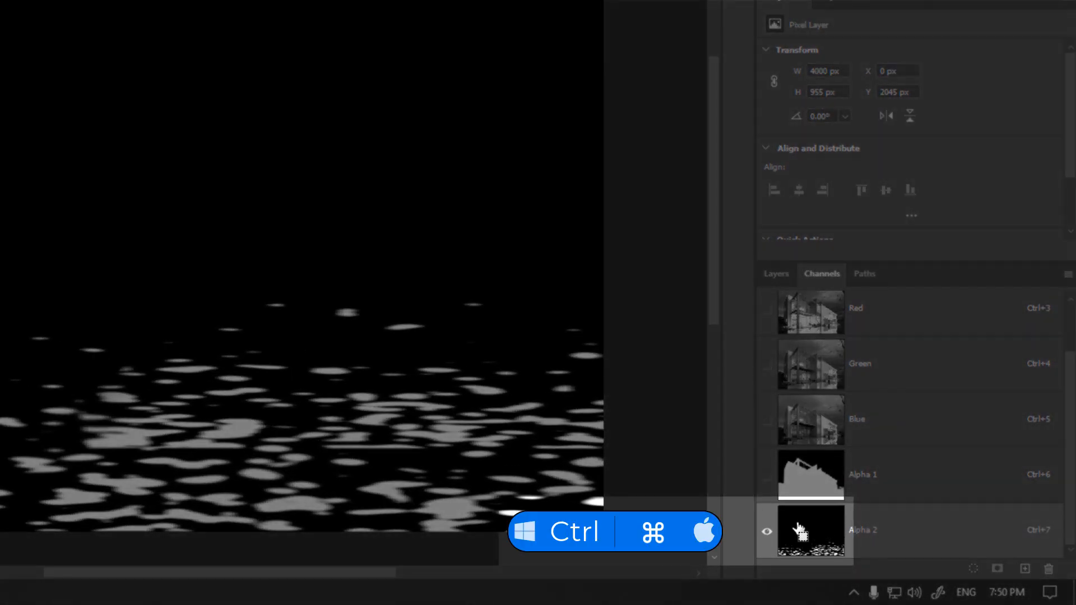
Step: Load the Alpha 2 channel as a selection, return to the RGB composite, and target the Background copy 2 layer mask
{"action": "left_click", "coordinate": [799, 529], "text": "ctrl"}
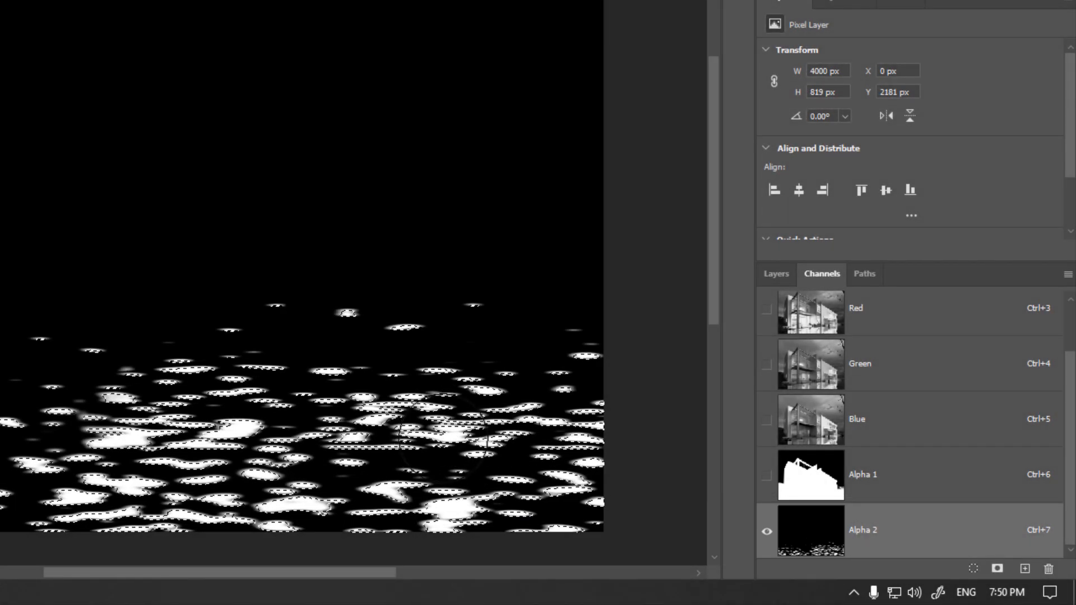
{"action": "scroll", "coordinate": [810, 392], "scroll_direction": "up", "scroll_amount": 1}
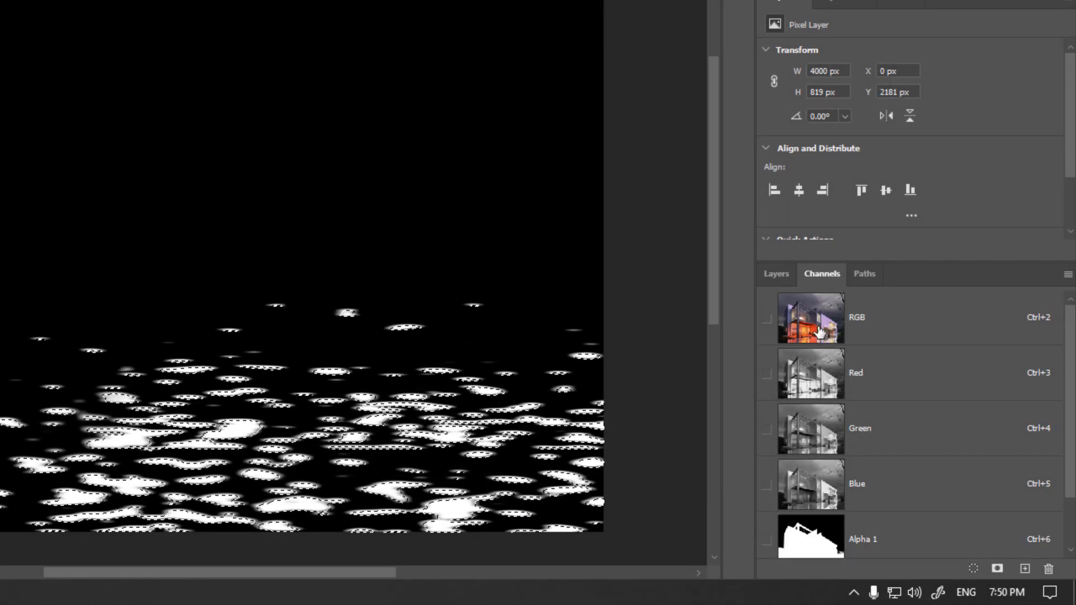
{"action": "left_click", "coordinate": [815, 325]}
{"action": "left_click", "coordinate": [778, 275]}
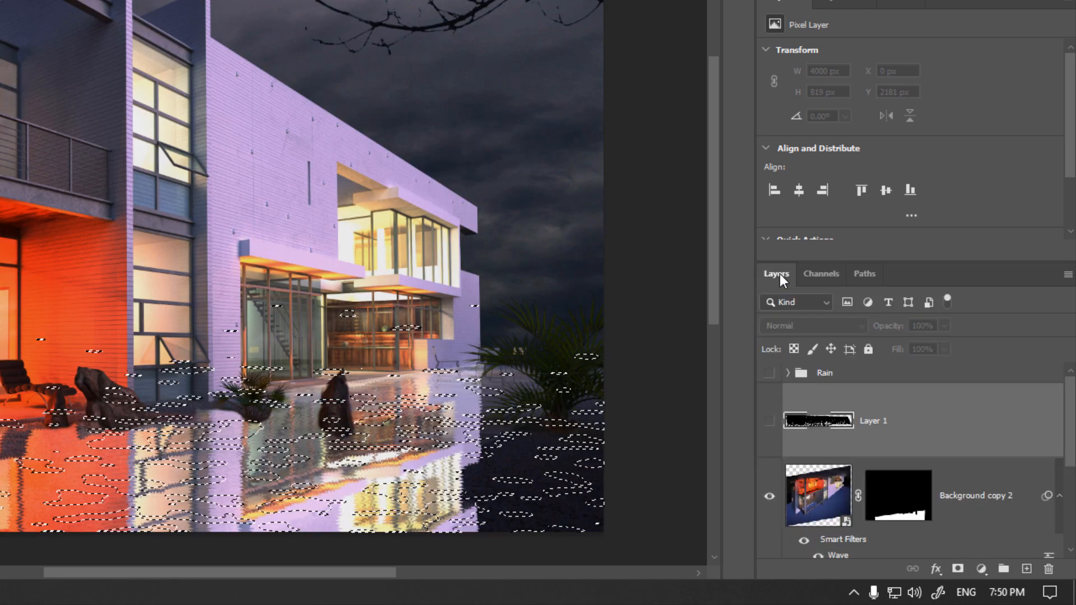
{"action": "left_click", "coordinate": [892, 504]}
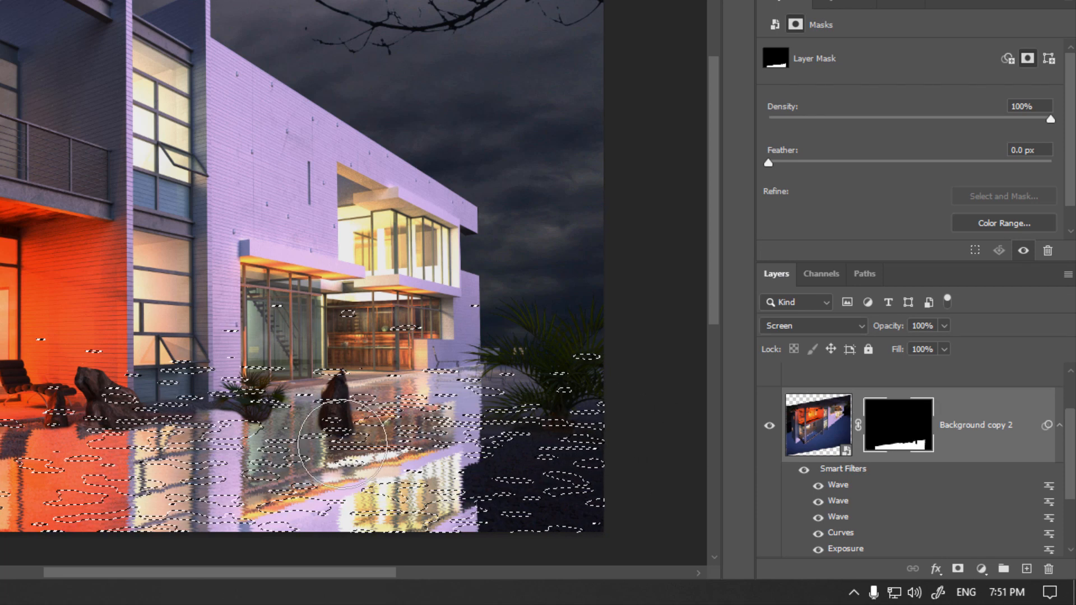
{"action": "scroll", "coordinate": [316, 441], "scroll_direction": "up", "scroll_amount": 3}
{"action": "scroll", "coordinate": [302, 421], "scroll_direction": "down", "scroll_amount": 4}
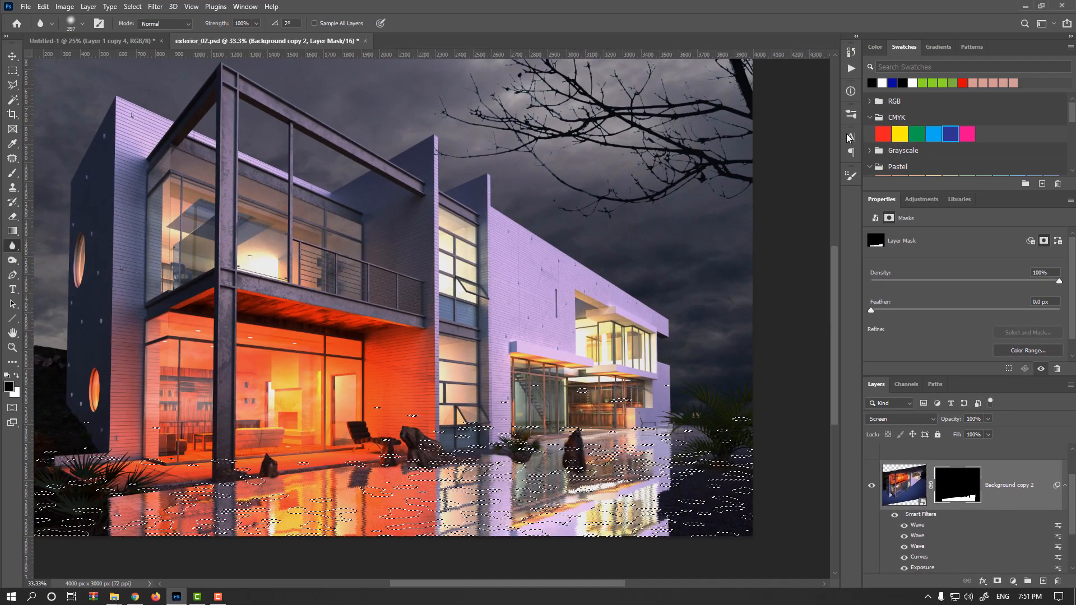
Step: Invert the puddle selection loaded from the Alpha 2 channel
{"action": "left_click", "coordinate": [878, 134]}
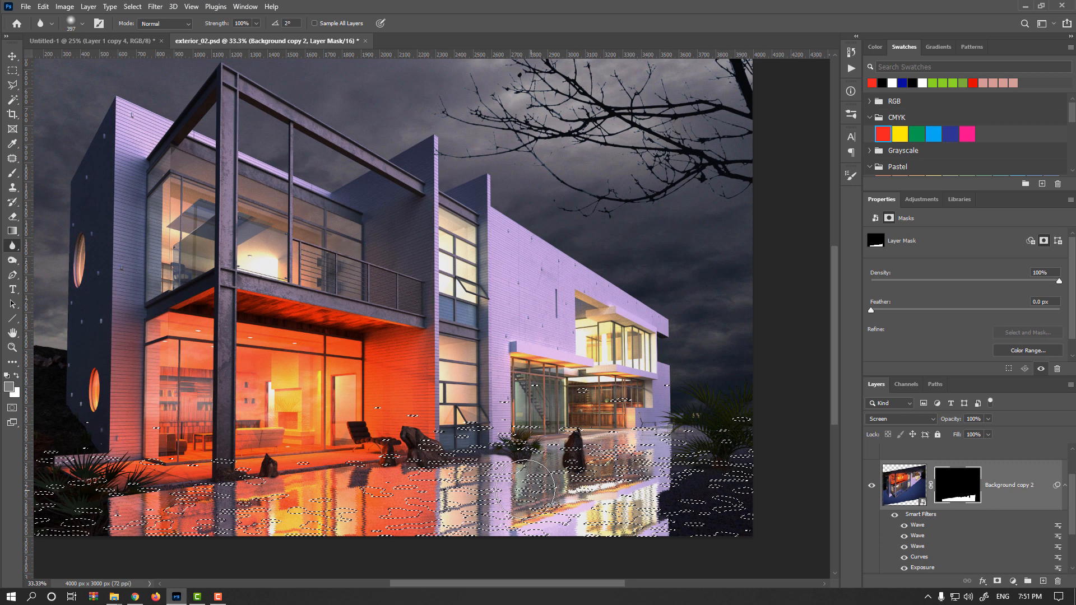
{"action": "left_click", "coordinate": [890, 470]}
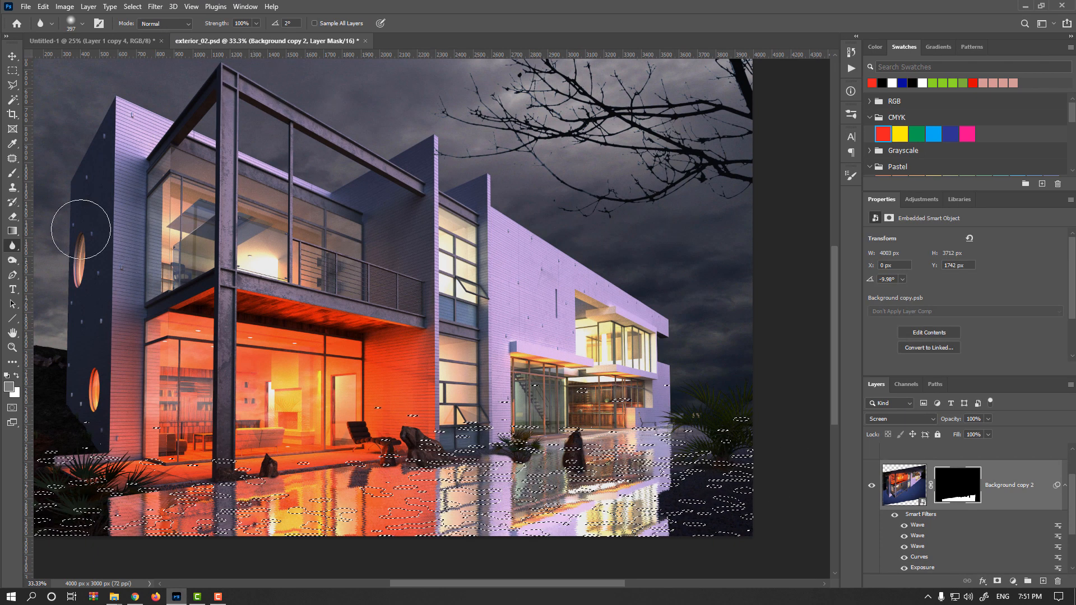
{"action": "left_click", "coordinate": [14, 177]}
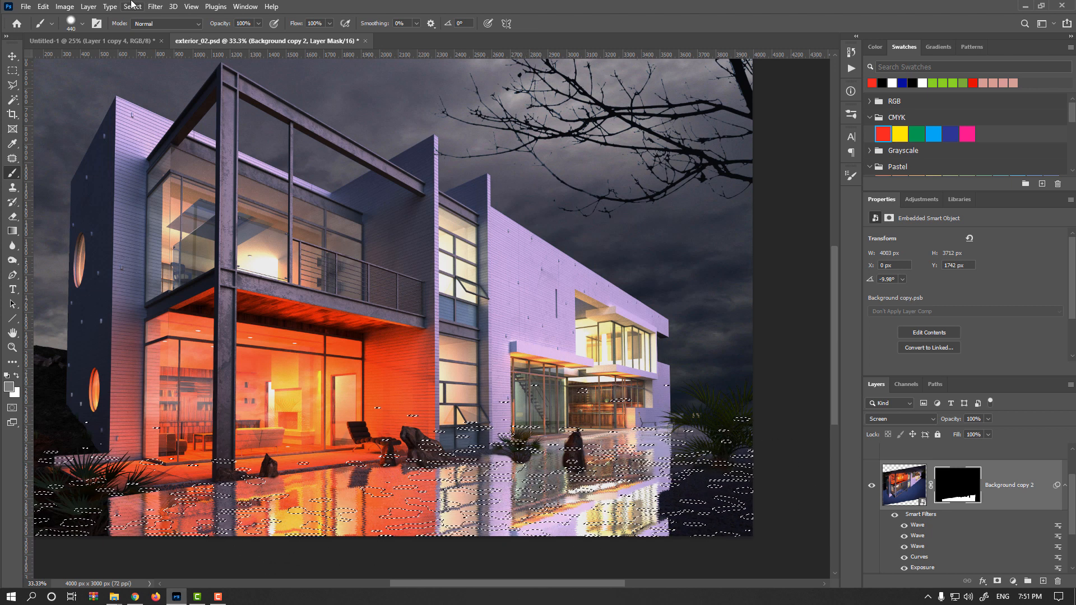
{"action": "left_click", "coordinate": [152, 7]}
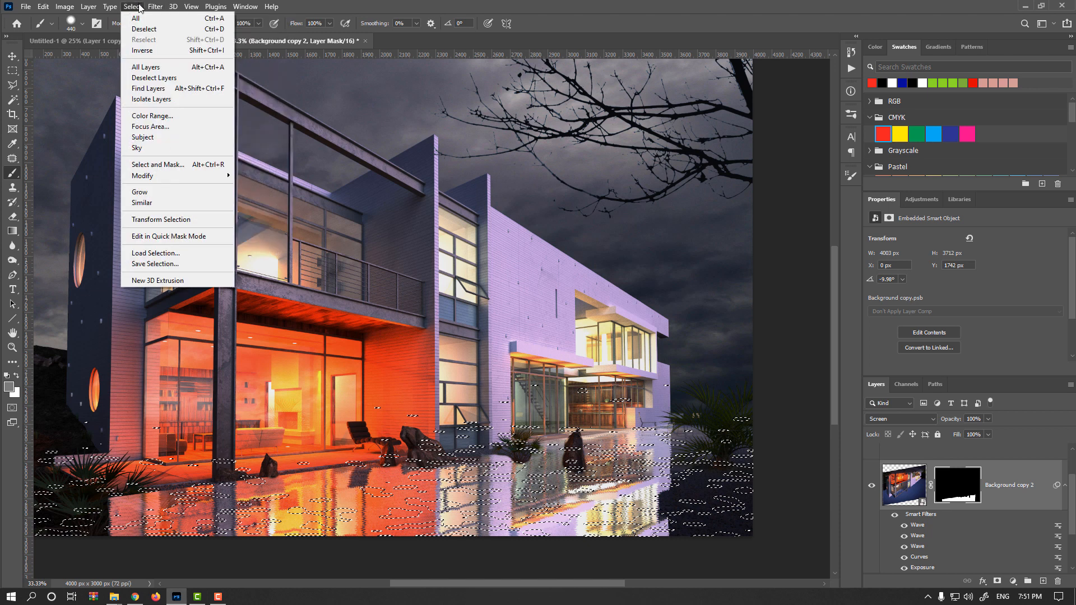
{"action": "left_click", "coordinate": [161, 51]}
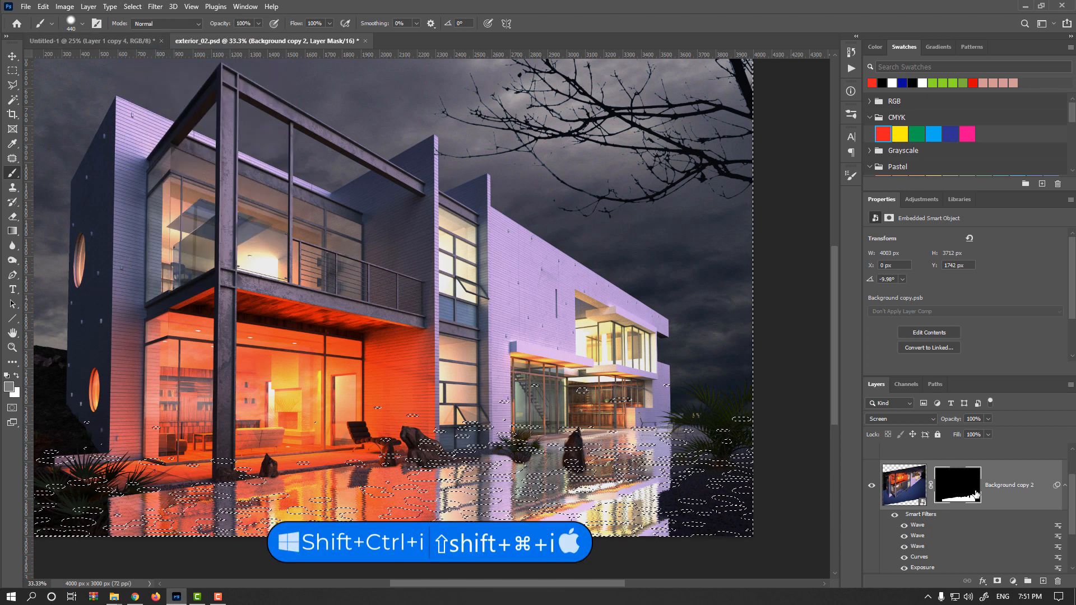
Step: Fill the inverted selection with black (#000000) in the Background copy 2 layer mask
{"action": "left_click", "coordinate": [947, 486]}
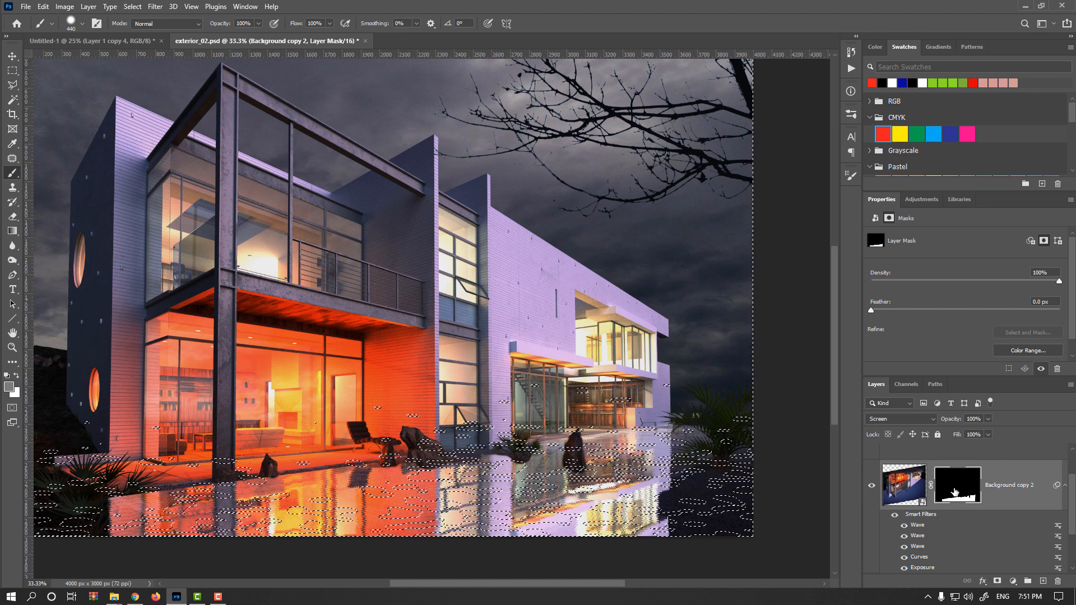
{"action": "left_click", "coordinate": [17, 375]}
{"action": "left_click", "coordinate": [17, 376]}
{"action": "left_click", "coordinate": [9, 386]}
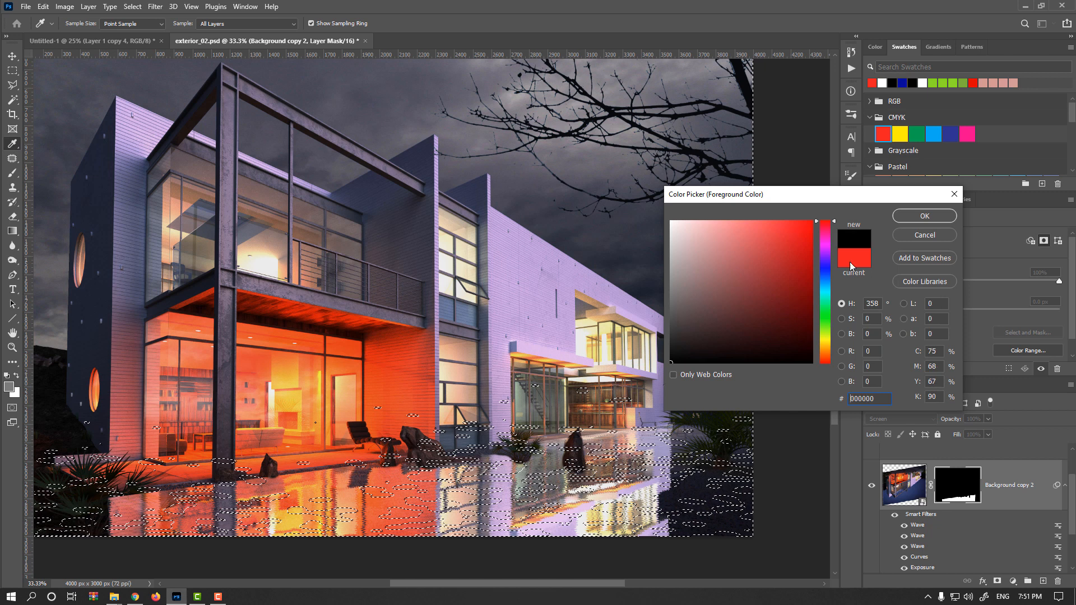
{"action": "left_click", "coordinate": [924, 216]}
{"action": "key", "text": "b"}
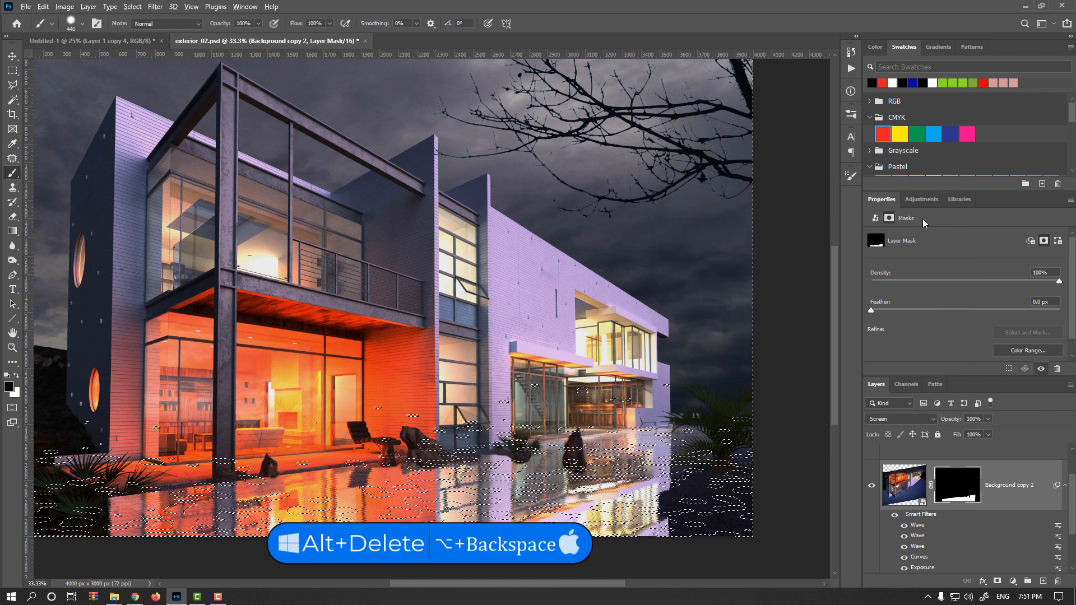
{"action": "key", "text": "alt+Delete"}
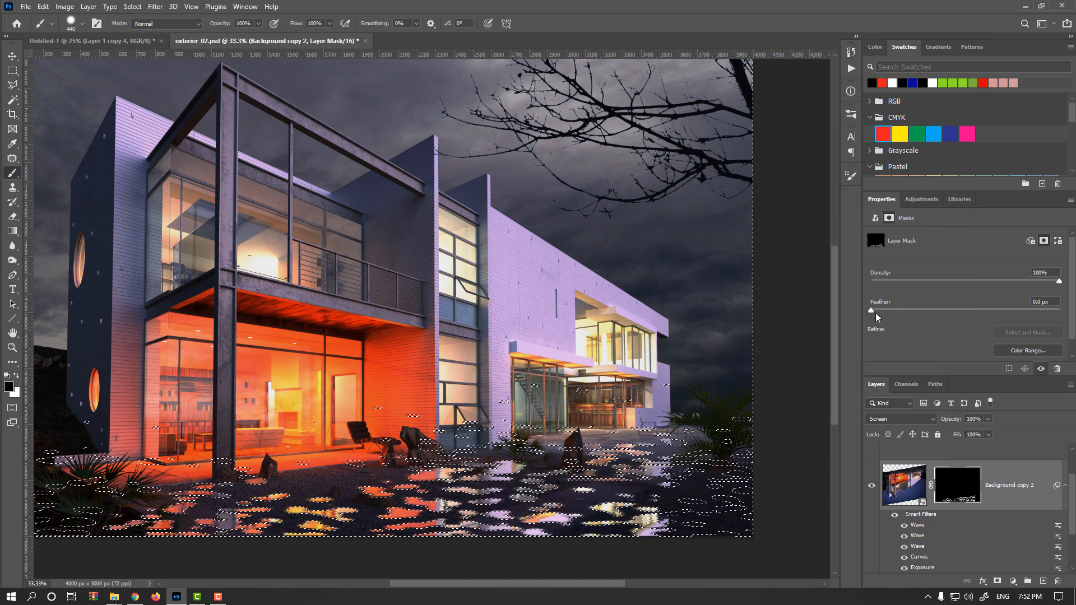
Step: Examine the Background copy 2 mask on its own, return to the image, and clear the selection
{"action": "left_click", "coordinate": [958, 485], "text": "alt"}
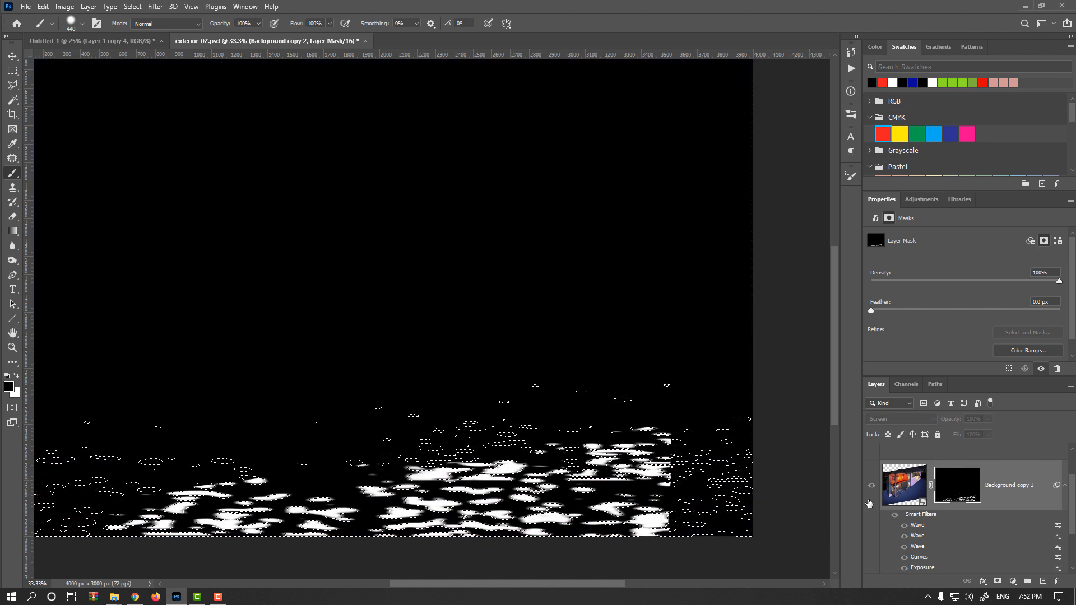
{"action": "left_click", "coordinate": [951, 487], "text": "alt"}
{"action": "key", "text": "ctrl+d"}
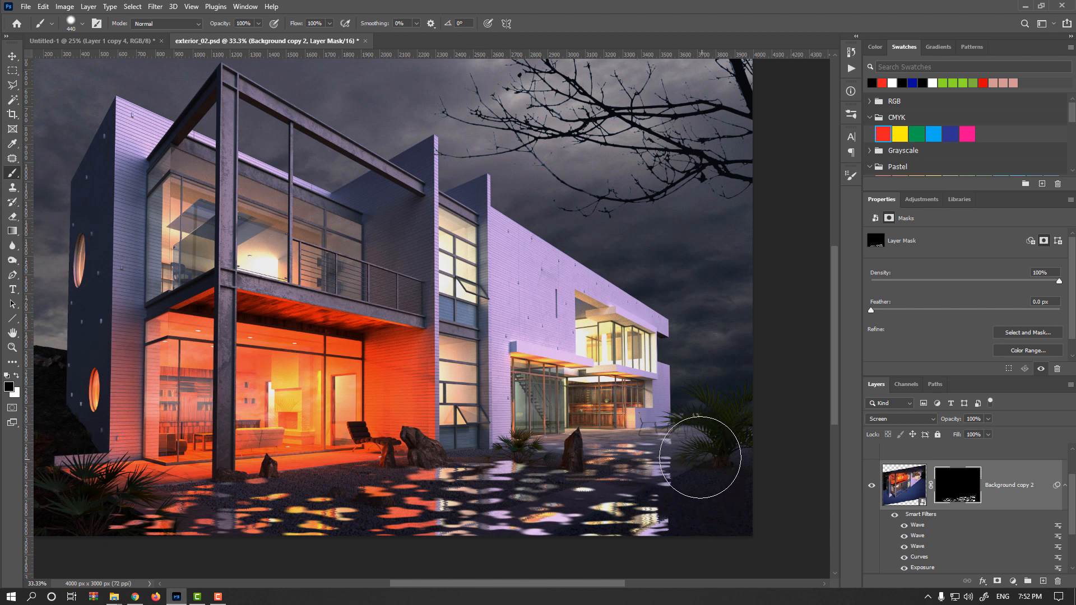
Step: Paint black with a soft 260 px brush along the hard right edge of the reflection in the Background copy 2 mask
{"action": "right_click", "coordinate": [696, 440], "text": "alt"}
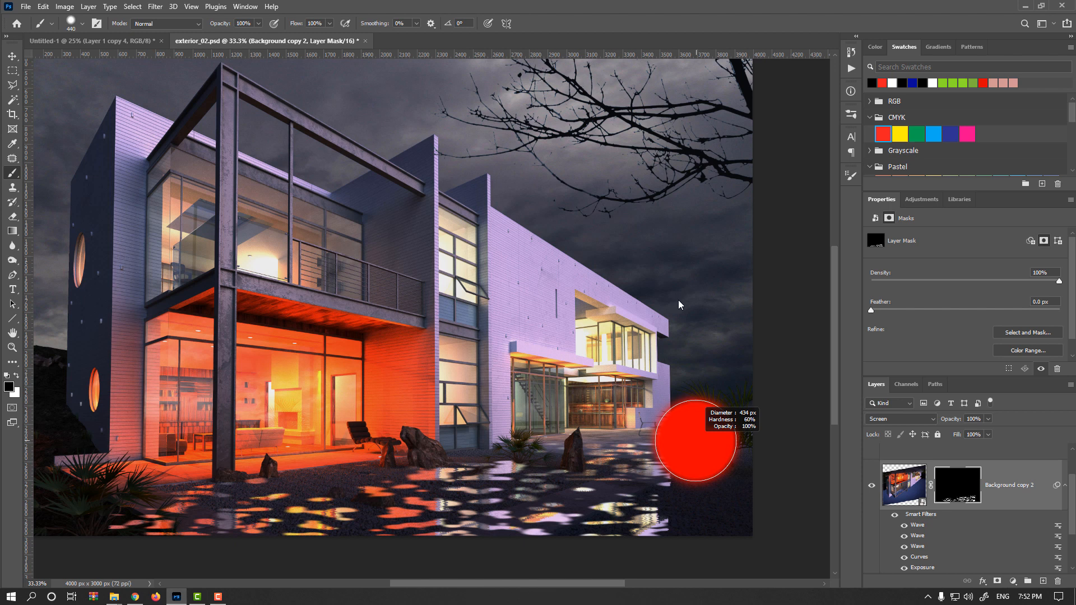
{"action": "right_click", "coordinate": [698, 427], "text": "alt"}
{"action": "right_click", "coordinate": [697, 460], "text": "alt"}
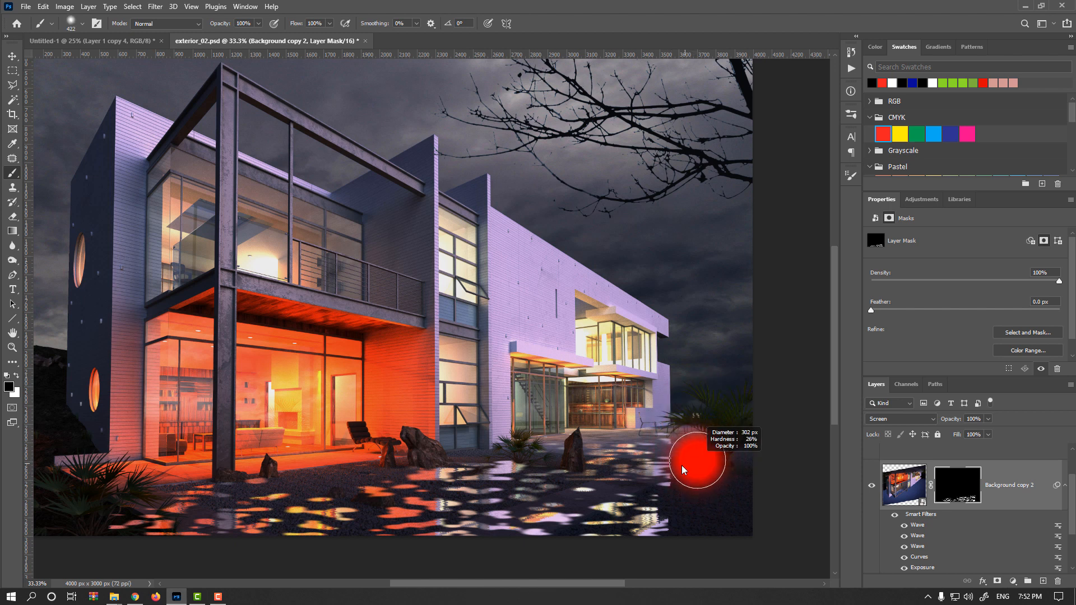
{"action": "mouse_move", "coordinate": [679, 446]}
{"action": "left_mouse_down"}
{"action": "mouse_move", "coordinate": [691, 459]}
{"action": "mouse_move", "coordinate": [690, 533]}
{"action": "mouse_move", "coordinate": [691, 499]}
{"action": "left_mouse_up"}
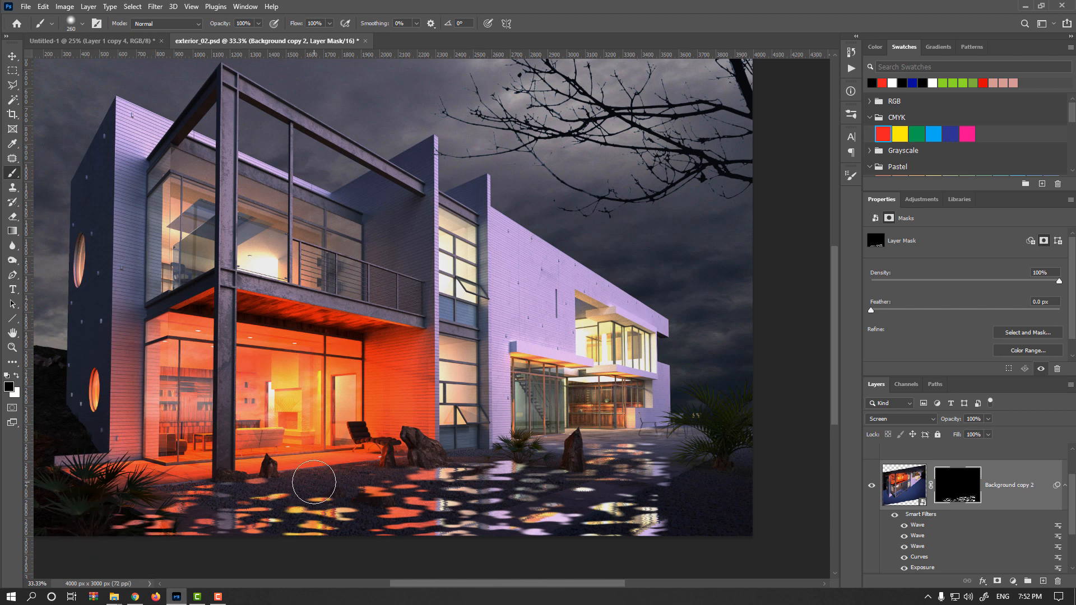
Step: Lower the opacity of the Background copy 2 reflection layer to 33%
{"action": "left_click", "coordinate": [900, 487]}
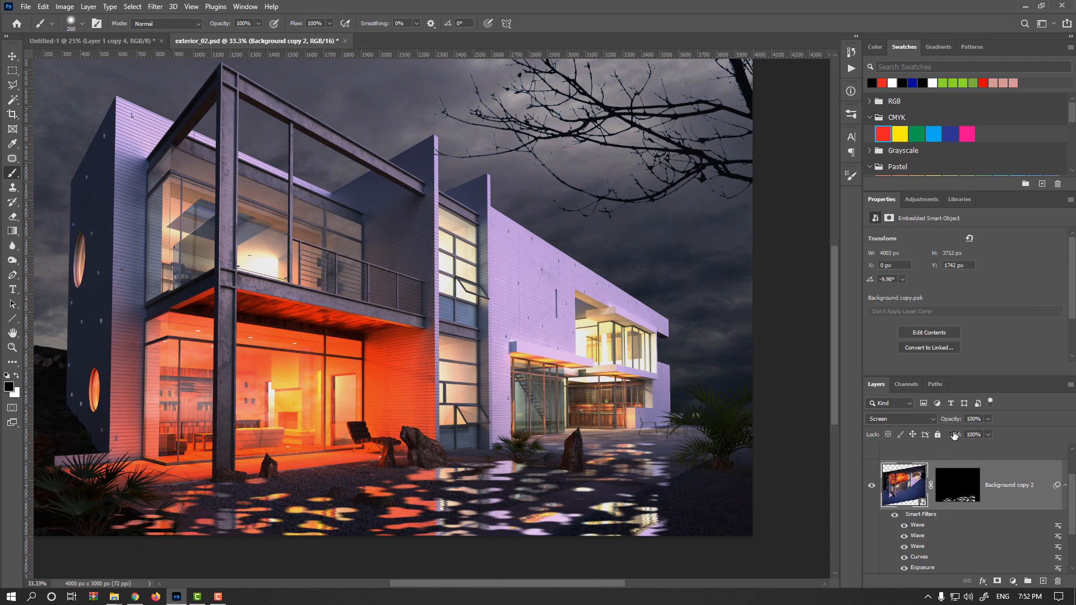
{"action": "left_click_drag", "start_coordinate": [953, 422], "coordinate": [918, 421]}
{"action": "scroll", "coordinate": [903, 496], "scroll_direction": "up", "scroll_amount": 2}
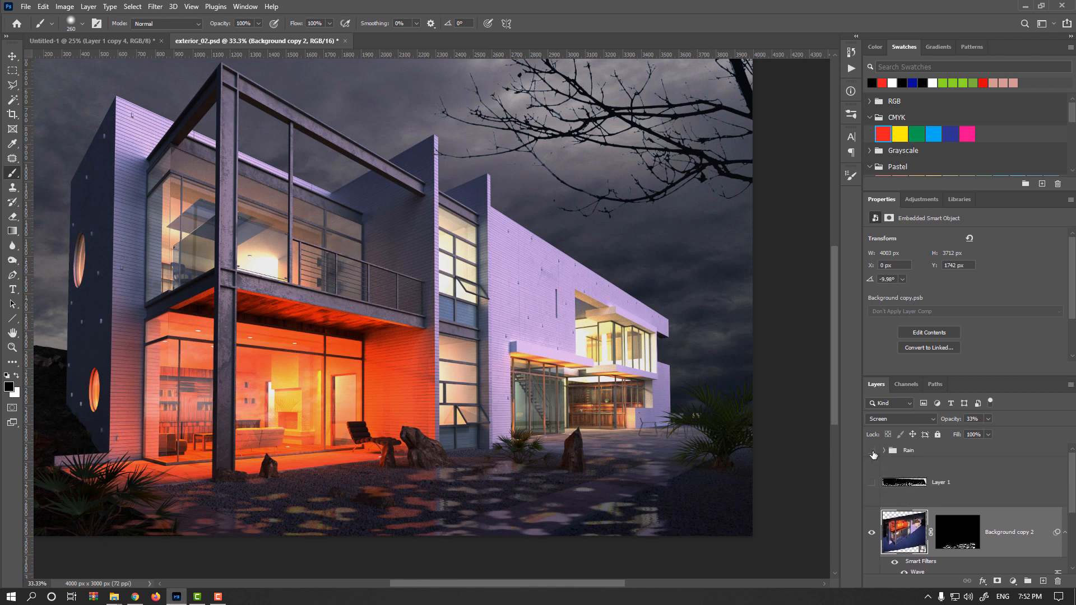
Step: Show the Rain group and set the opacity of the Background copy 2 reflection layer to 77%
{"action": "left_click", "coordinate": [872, 452]}
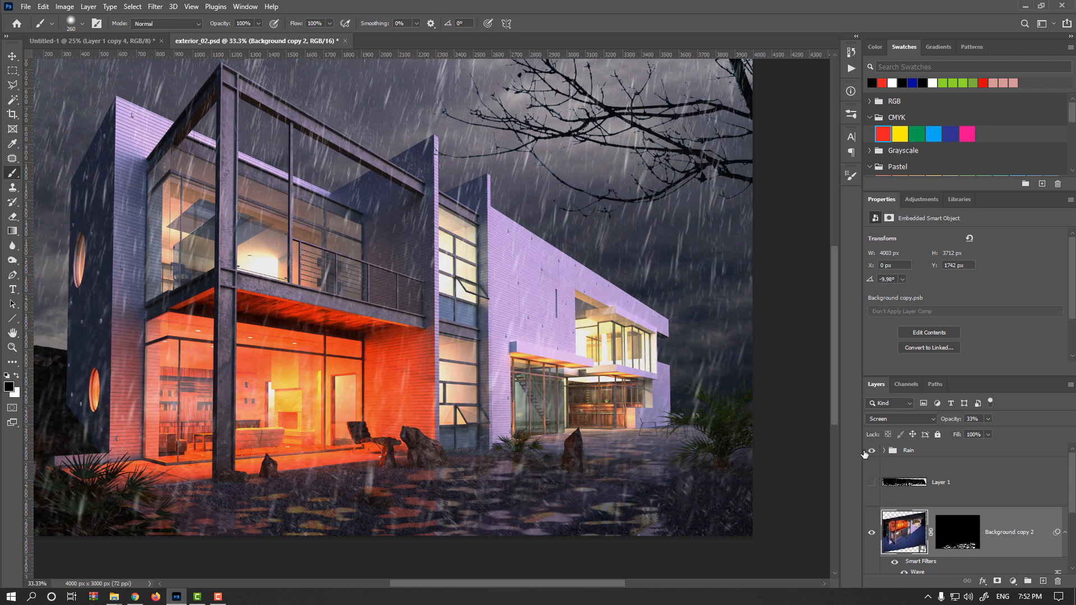
{"action": "left_click", "coordinate": [11, 57]}
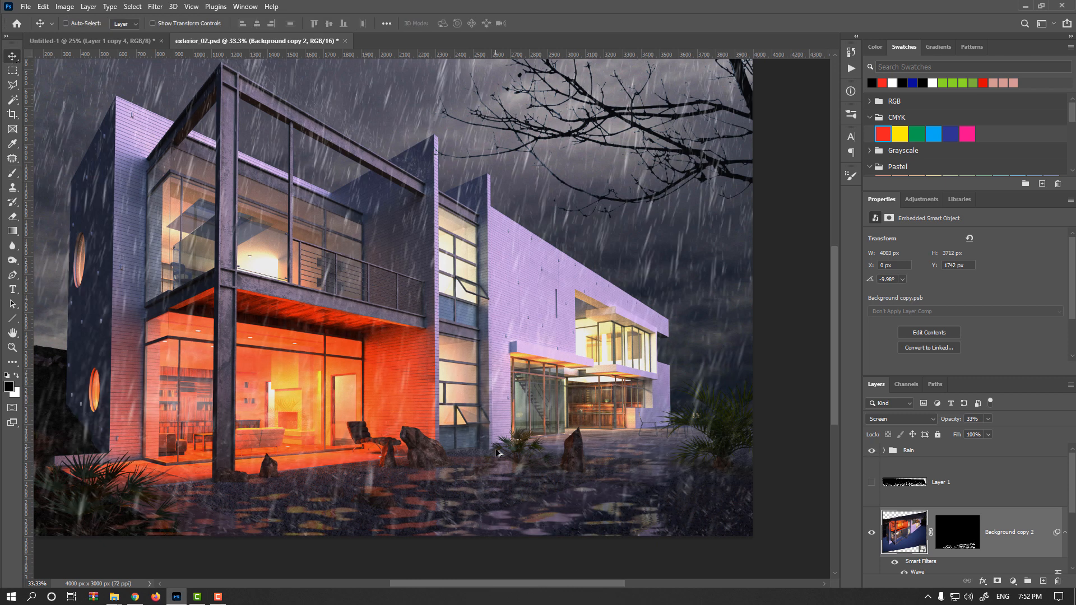
{"action": "key", "text": "ctrl+minus"}
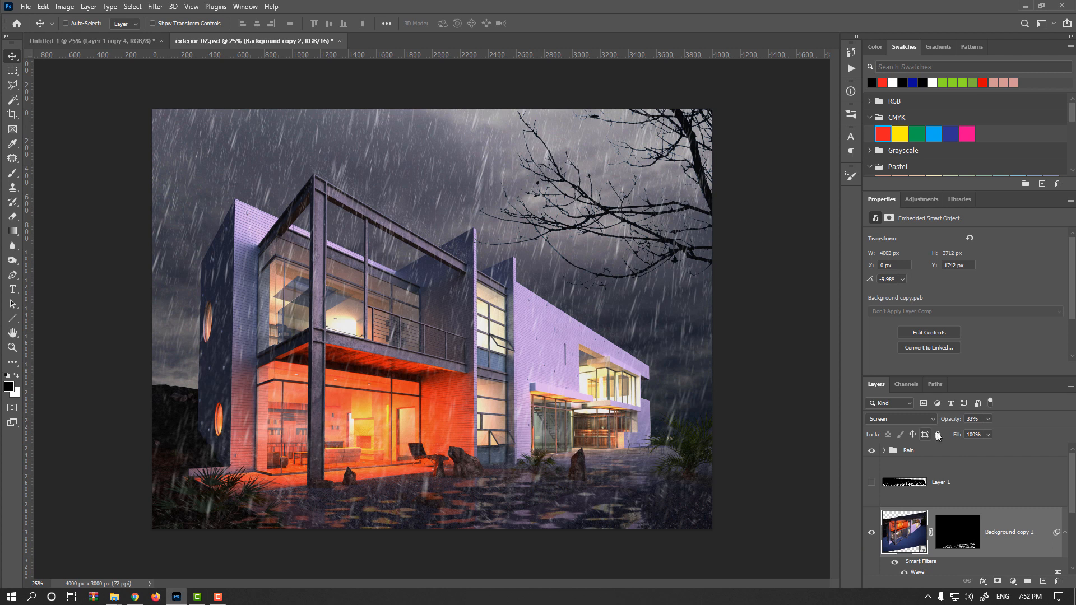
{"action": "left_click_drag", "start_coordinate": [950, 421], "coordinate": [975, 420]}
Step: Apply a horizontal Motion Blur at 0° to the Background copy 2 mask and lower that layer's opacity to 40%
{"action": "left_click", "coordinate": [961, 532]}
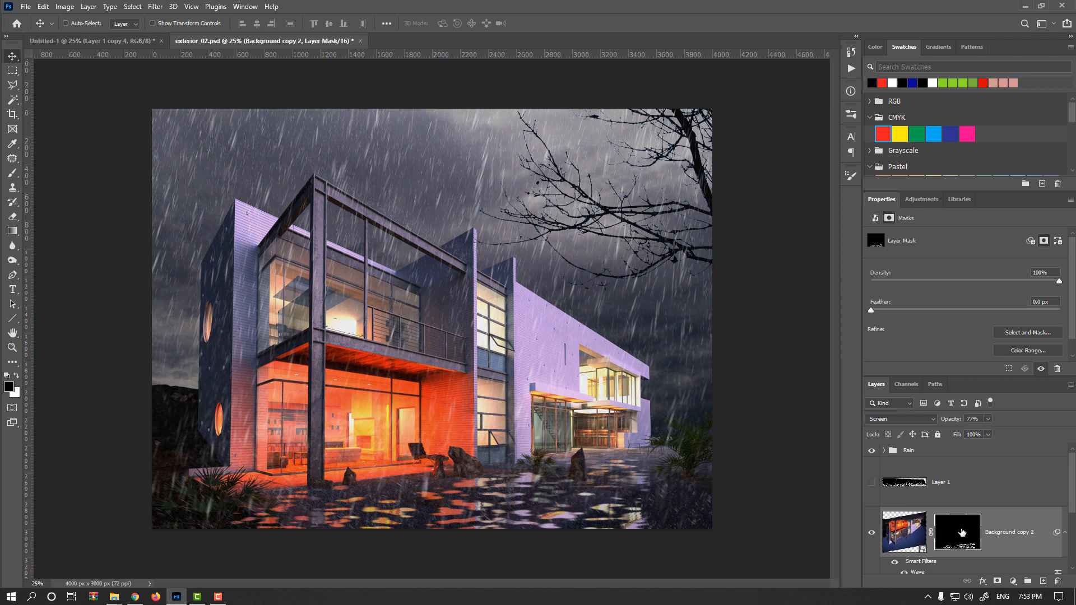
{"action": "left_click", "coordinate": [155, 6]}
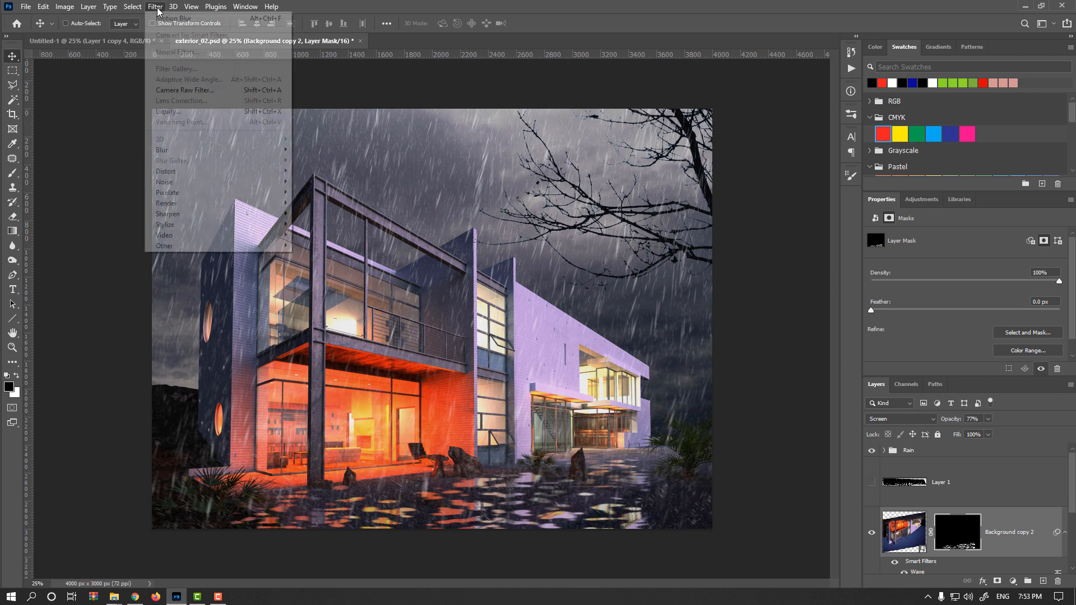
{"action": "mouse_move", "coordinate": [204, 150]}
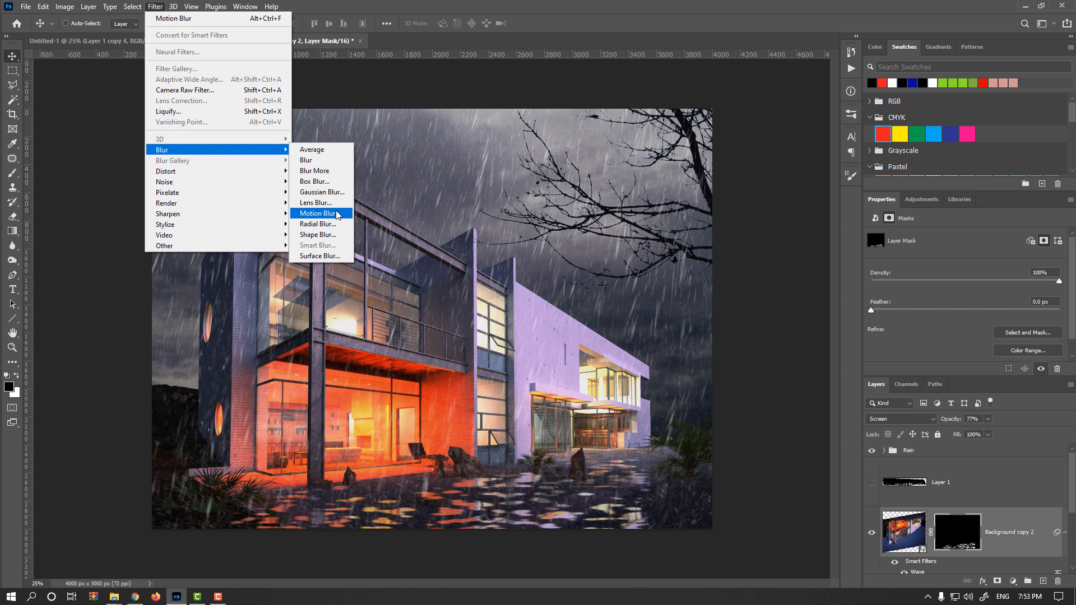
{"action": "left_click", "coordinate": [334, 213]}
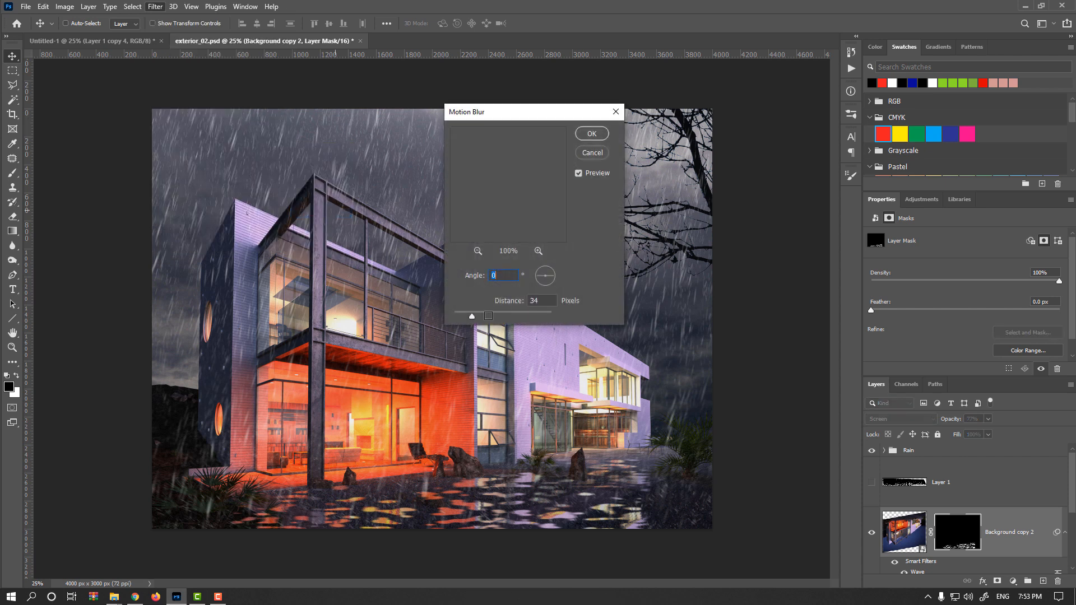
{"action": "left_click_drag", "start_coordinate": [479, 314], "coordinate": [494, 315]}
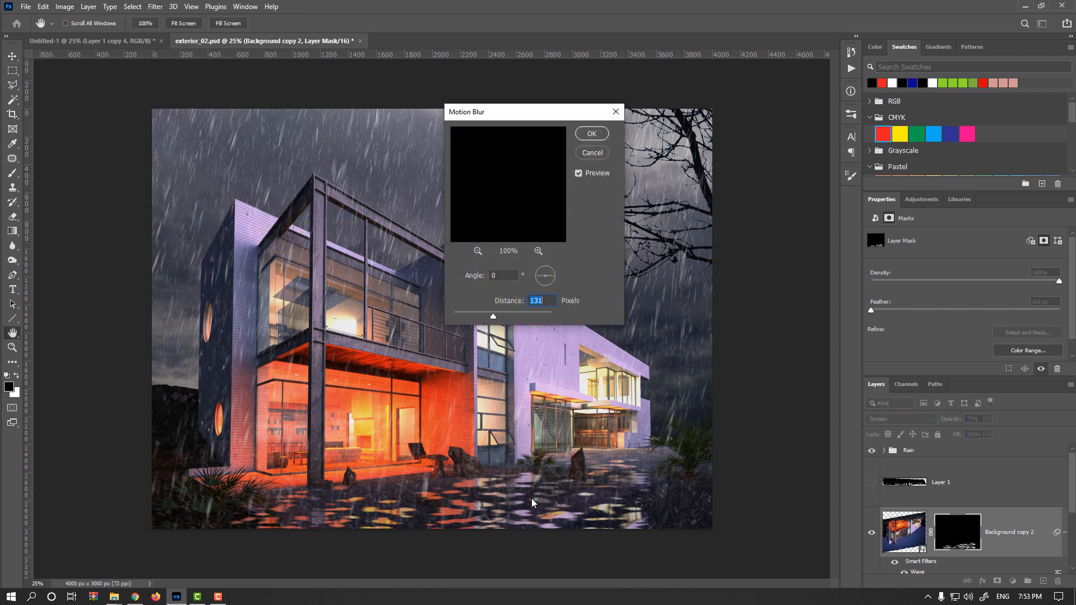
{"action": "left_click_drag", "start_coordinate": [493, 316], "coordinate": [487, 312]}
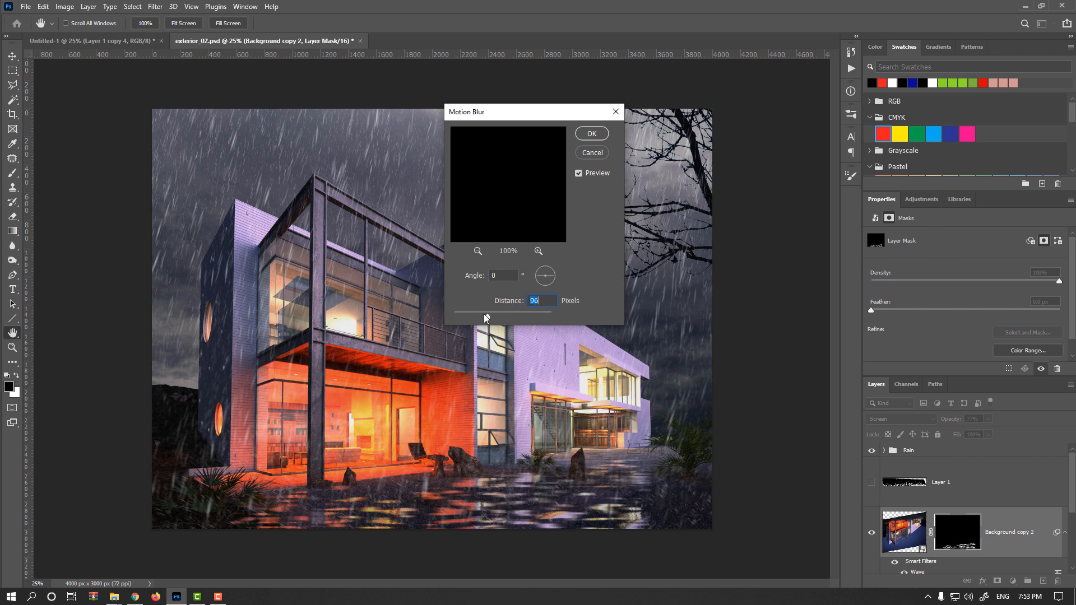
{"action": "left_click", "coordinate": [482, 314]}
{"action": "left_click", "coordinate": [479, 314]}
{"action": "left_click", "coordinate": [592, 153]}
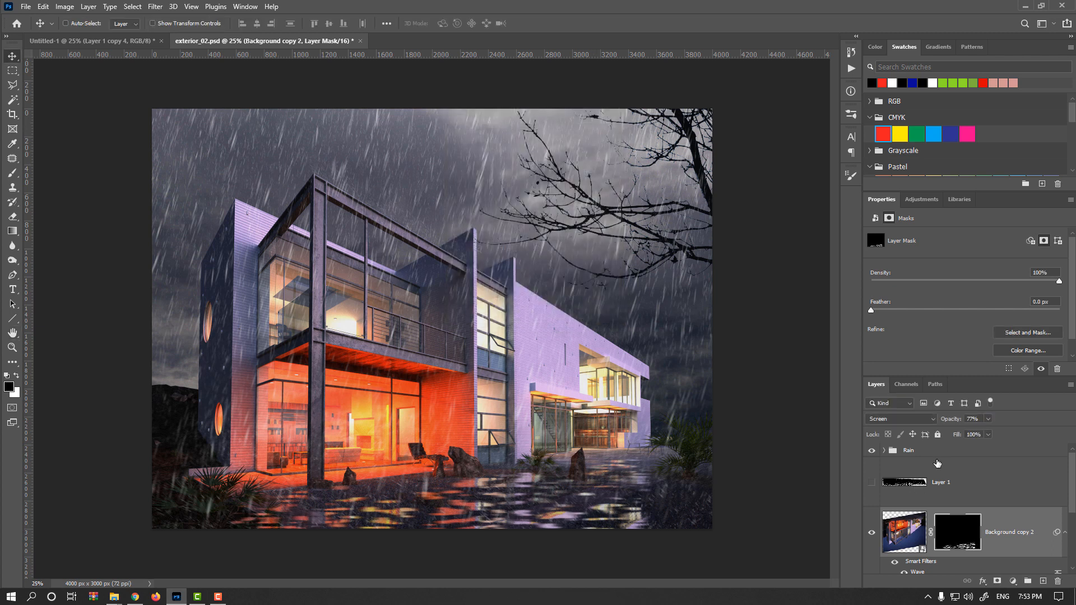
{"action": "left_click_drag", "start_coordinate": [950, 421], "coordinate": [930, 421]}
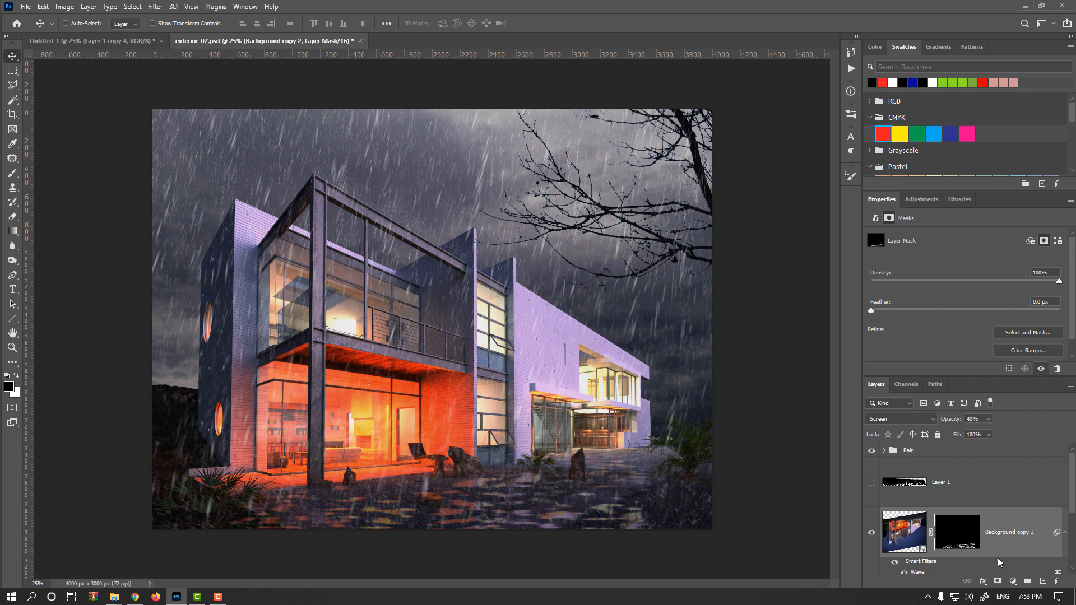
Step: Try painting white with a soft brush over the reflection area in the Background copy 2 mask, and undo the strokes
{"action": "left_click", "coordinate": [12, 173]}
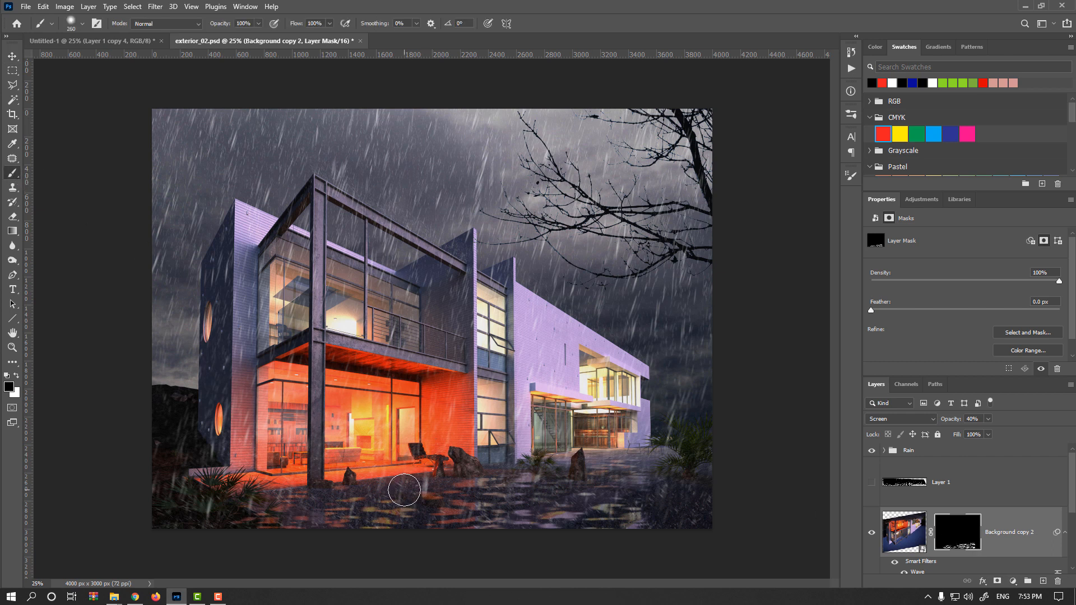
{"action": "key", "text": "x"}
{"action": "mouse_move", "coordinate": [402, 490]}
{"action": "left_mouse_down"}
{"action": "mouse_move", "coordinate": [376, 487]}
{"action": "mouse_move", "coordinate": [399, 490]}
{"action": "mouse_move", "coordinate": [412, 507]}
{"action": "mouse_move", "coordinate": [396, 505]}
{"action": "mouse_move", "coordinate": [560, 519]}
{"action": "mouse_move", "coordinate": [538, 463]}
{"action": "mouse_move", "coordinate": [527, 460]}
{"action": "left_mouse_up"}
{"action": "key", "text": "ctrl+z"}
{"action": "key", "text": "ctrl+z"}
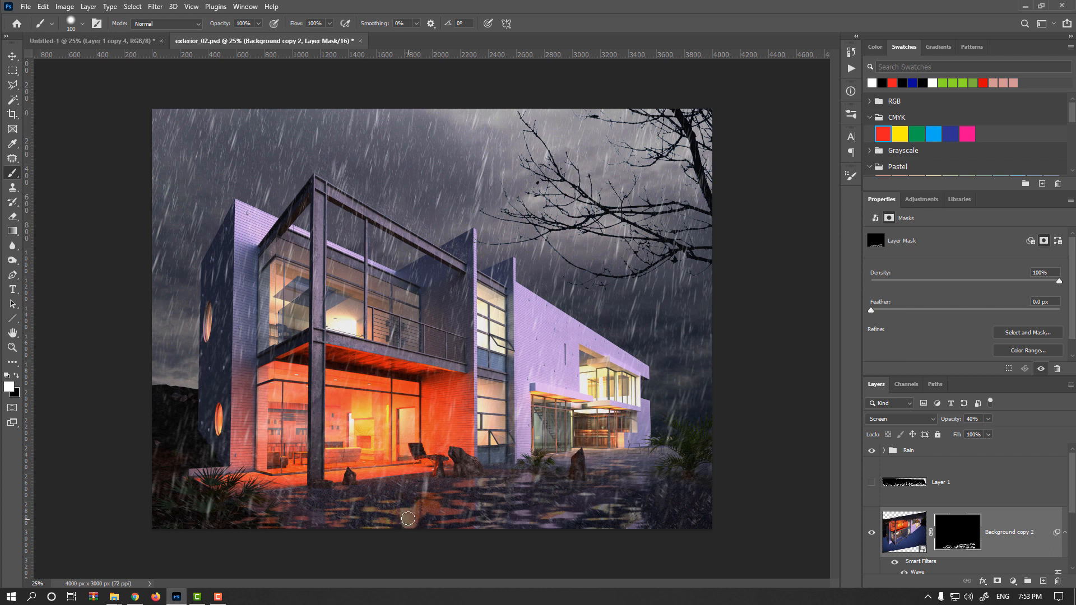
Step: Try smudging the Background copy 2 mask over the wet ground with the Kyle's Concept Brushes - Scratch Blend brush
{"action": "right_click", "coordinate": [466, 447]}
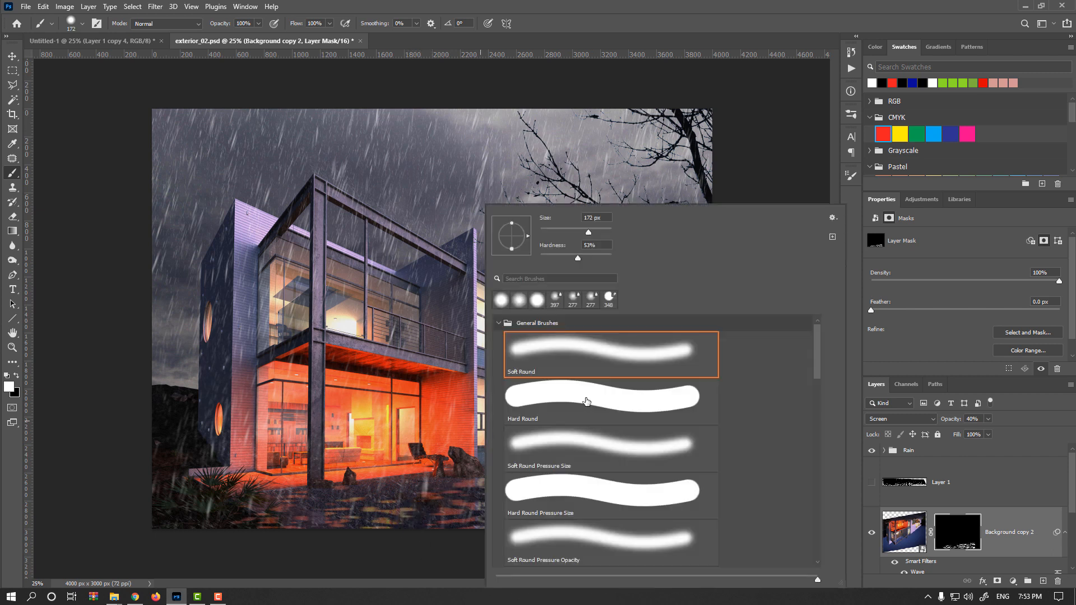
{"action": "scroll", "coordinate": [619, 423], "scroll_direction": "down", "scroll_amount": 10}
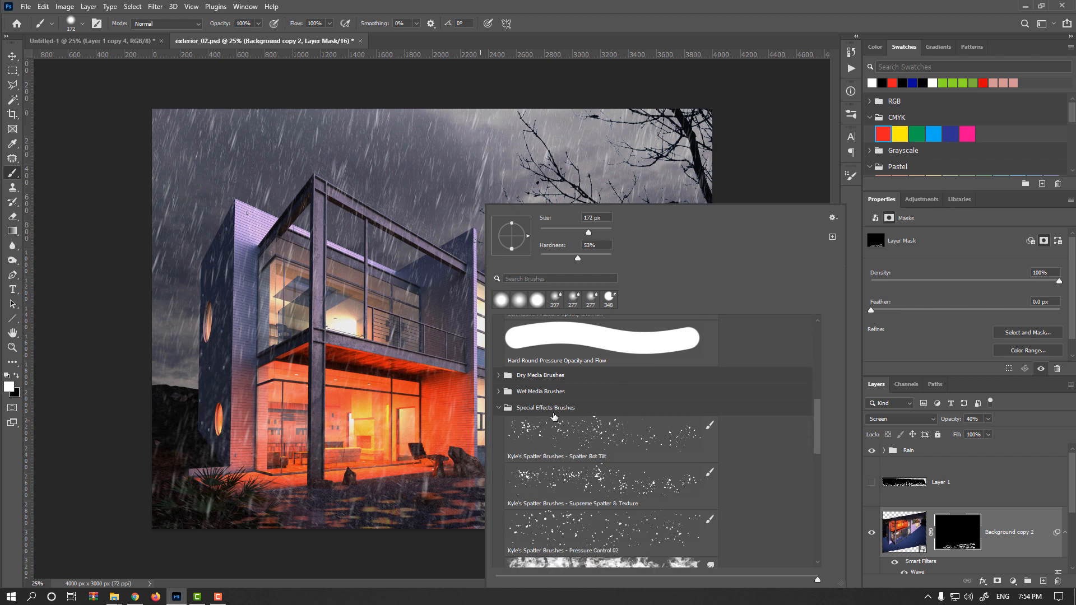
{"action": "scroll", "coordinate": [566, 437], "scroll_direction": "down", "scroll_amount": 5}
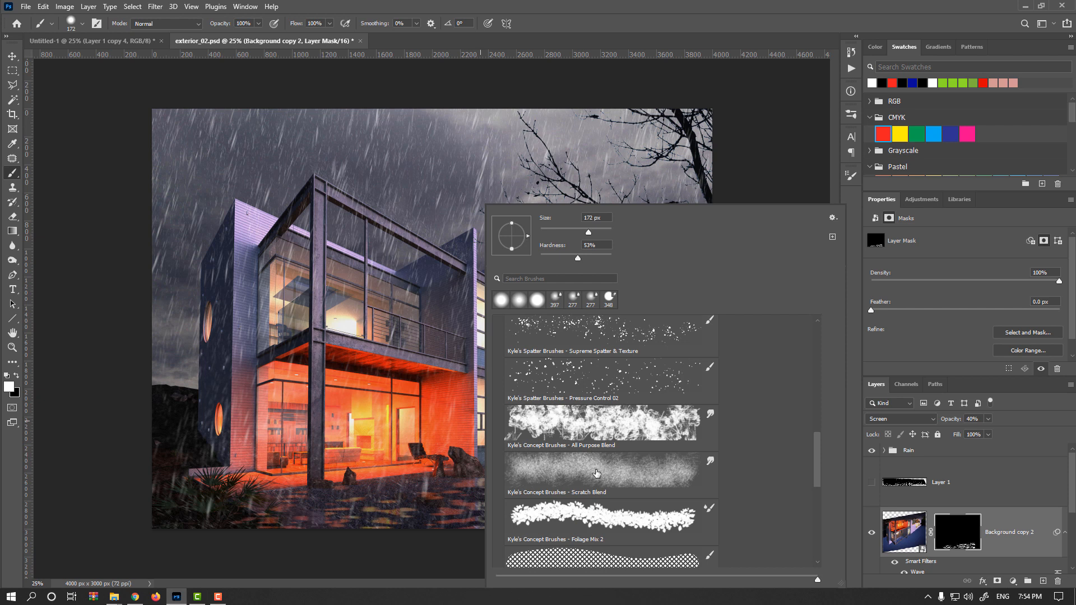
{"action": "left_click", "coordinate": [595, 469]}
{"action": "left_click", "coordinate": [672, 5]}
{"action": "right_click", "coordinate": [510, 485], "text": "alt"}
{"action": "left_click_drag", "start_coordinate": [508, 492], "coordinate": [458, 506]}
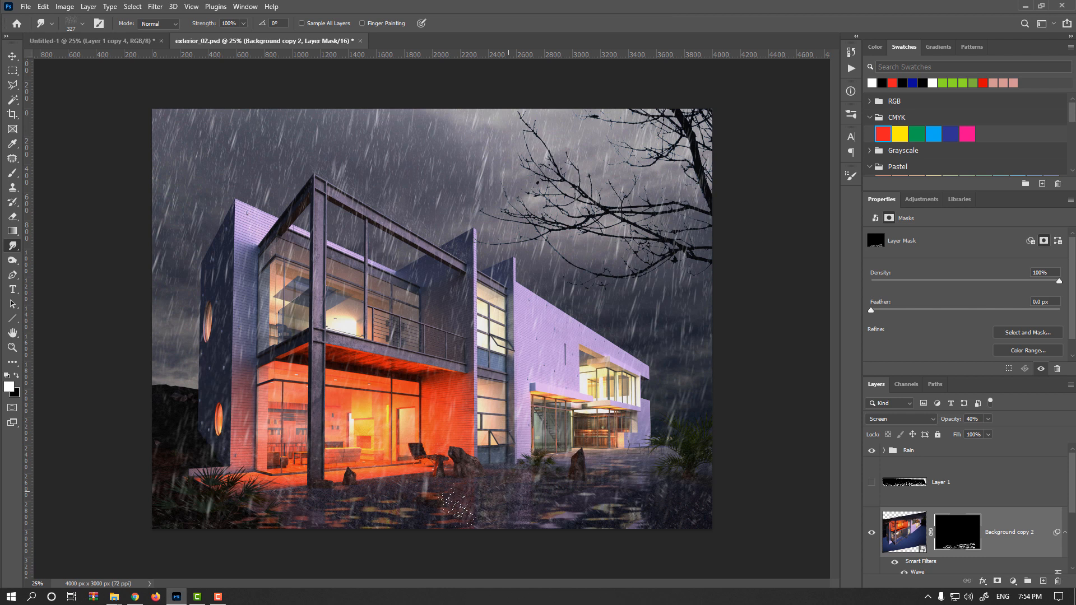
{"action": "key", "text": "z"}
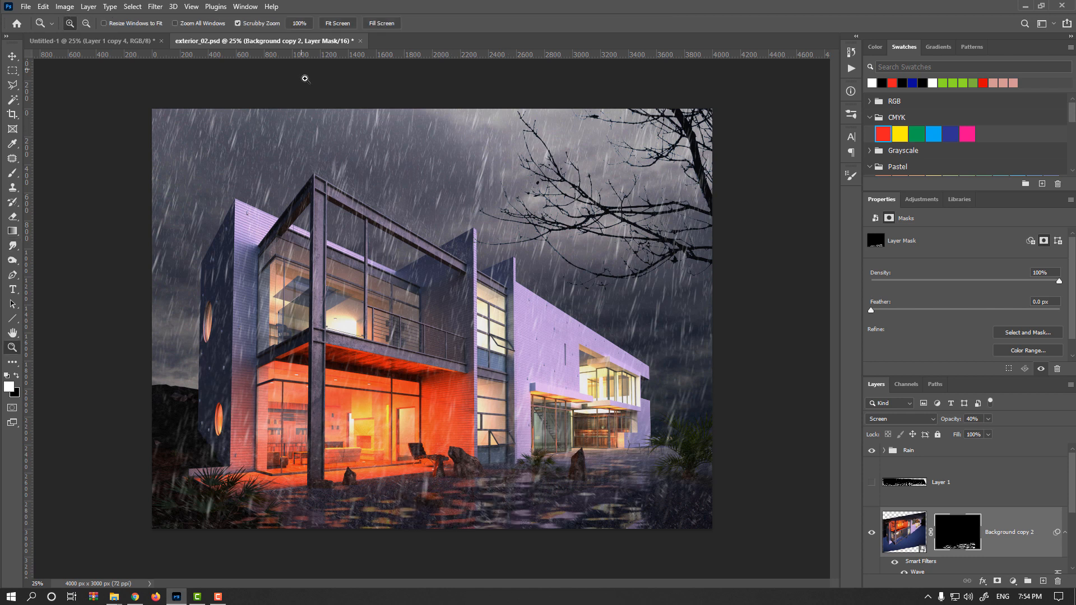
Step: Paint white at 10% flow with a soft brush of about 92 px over the wet ground in the Background copy 2 mask
{"action": "key", "text": "b"}
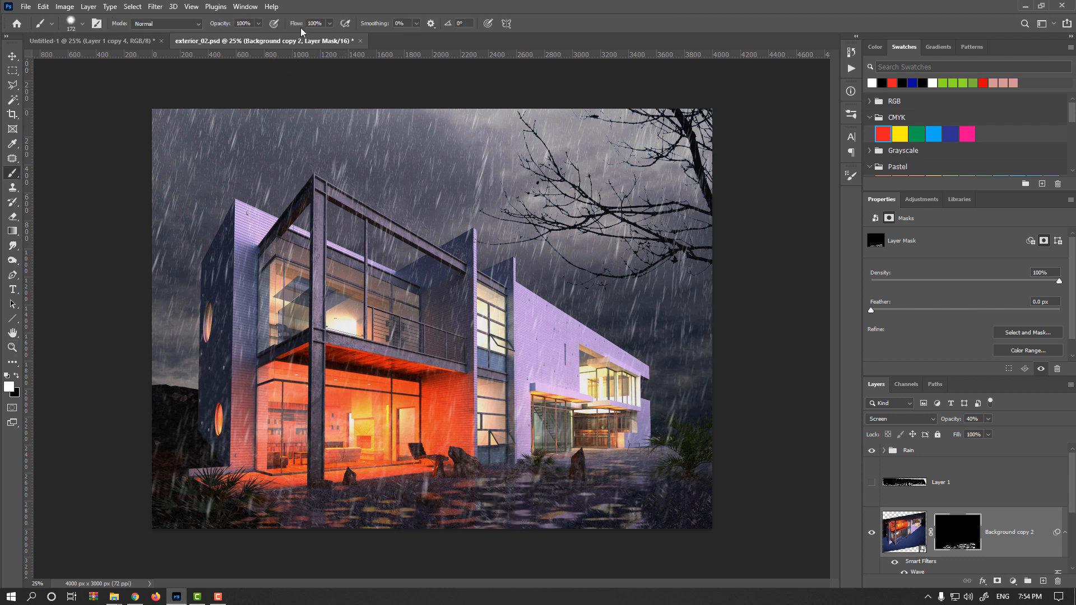
{"action": "left_click_drag", "start_coordinate": [293, 27], "coordinate": [241, 28]}
{"action": "left_click_drag", "start_coordinate": [533, 470], "coordinate": [546, 470], "text": "alt"}
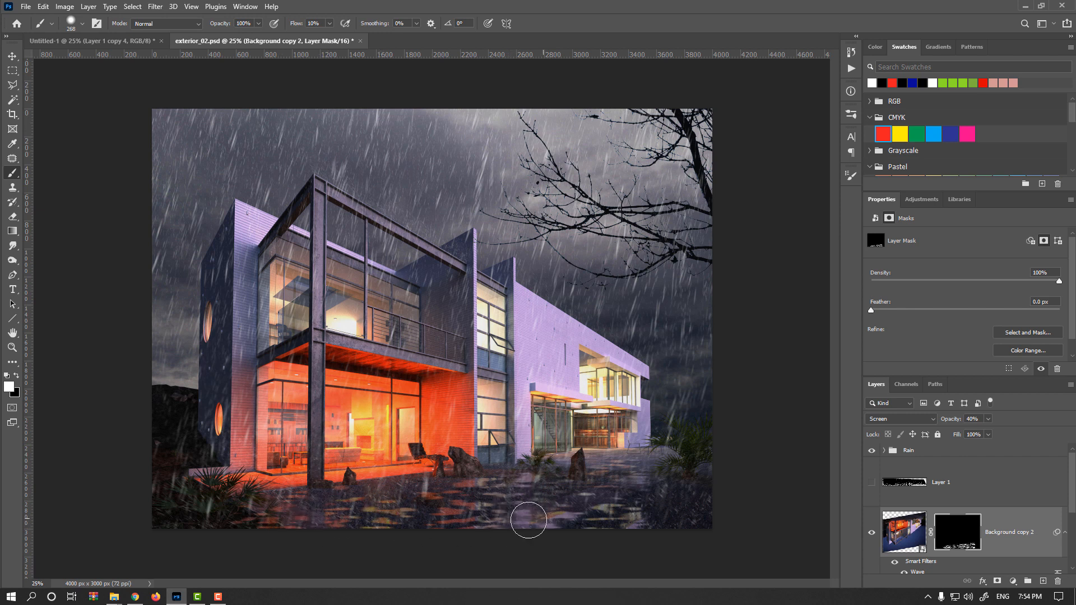
{"action": "key", "text": "ctrl+z"}
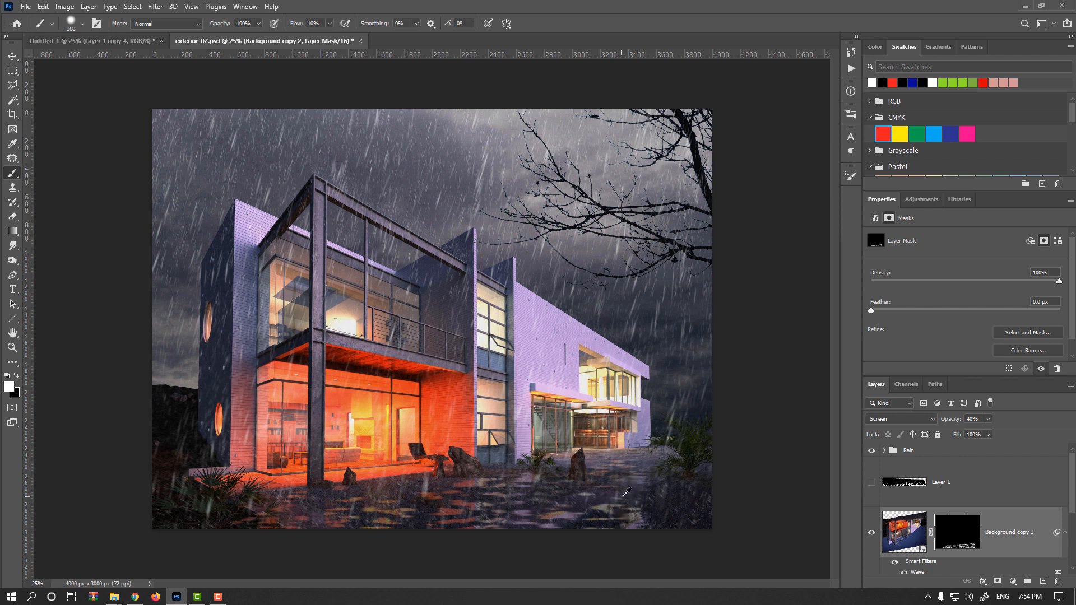
{"action": "right_click", "coordinate": [624, 496], "text": "alt"}
{"action": "mouse_move", "coordinate": [617, 494]}
{"action": "left_mouse_down"}
{"action": "mouse_move", "coordinate": [594, 505]}
{"action": "mouse_move", "coordinate": [587, 491]}
{"action": "mouse_move", "coordinate": [578, 498]}
{"action": "left_mouse_up"}
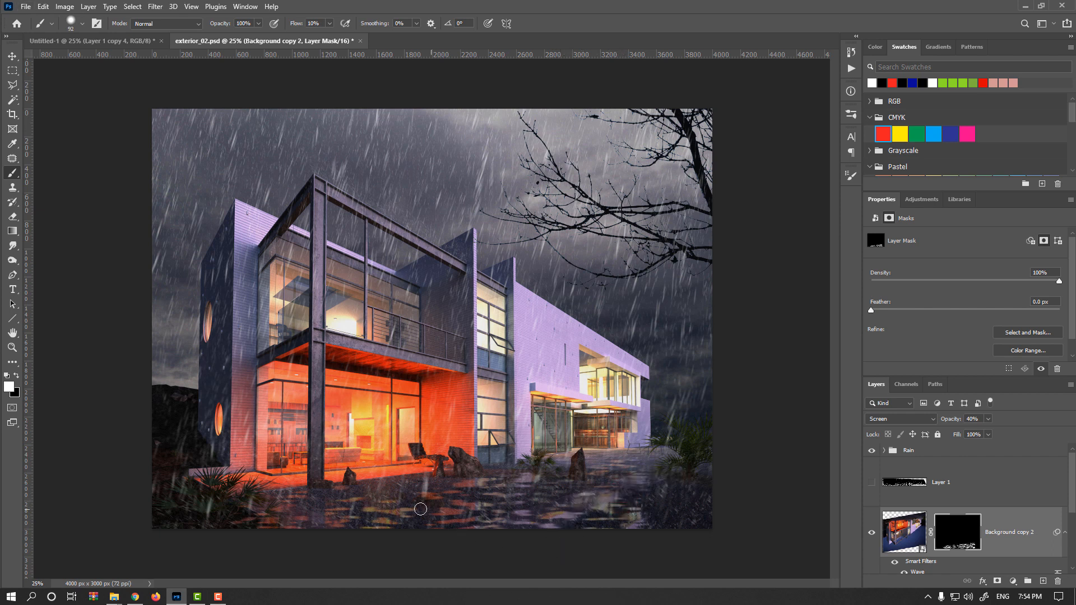
Step: Set the opacity of the Background copy 2 reflection layer to 30%
{"action": "left_click_drag", "start_coordinate": [979, 420], "coordinate": [920, 430]}
{"action": "type", "text": "30"}
{"action": "key", "text": "Return"}
{"action": "key", "text": "v"}
{"action": "key", "text": "ctrl+minus"}
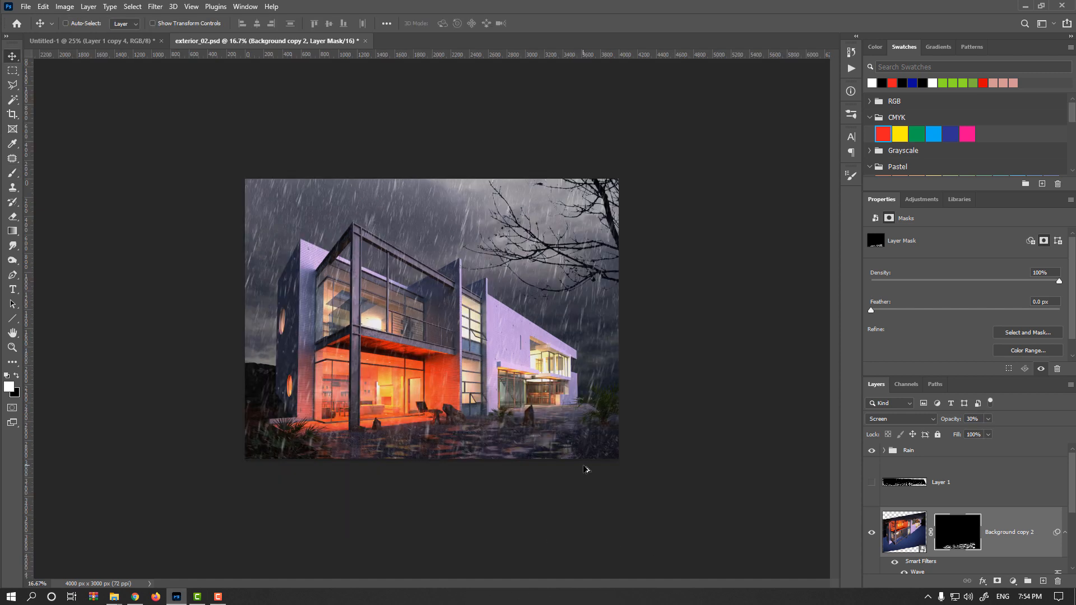
Step: Compare the image with and without the Background copy 2 reflection, and delete the hidden Layer 1
{"action": "key", "text": "ctrl+plus"}
{"action": "left_click", "coordinate": [873, 534]}
{"action": "left_click", "coordinate": [872, 534]}
{"action": "left_click_drag", "start_coordinate": [915, 479], "coordinate": [1058, 581]}
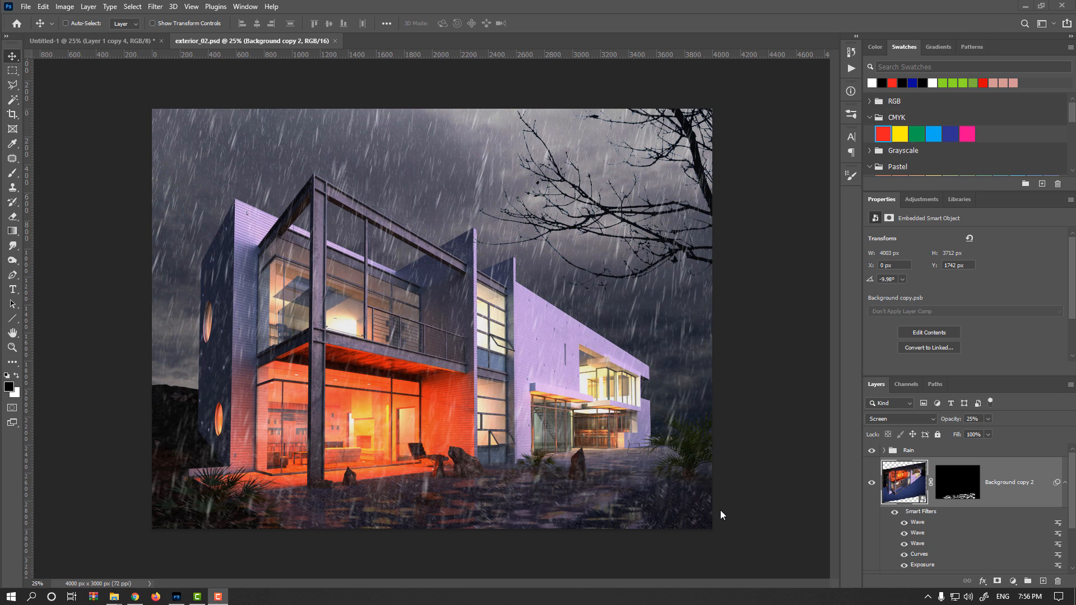
Step: Try brightening the midtones of the Background copy 2 reflection with a Curves adjustment
{"action": "left_click", "coordinate": [65, 7]}
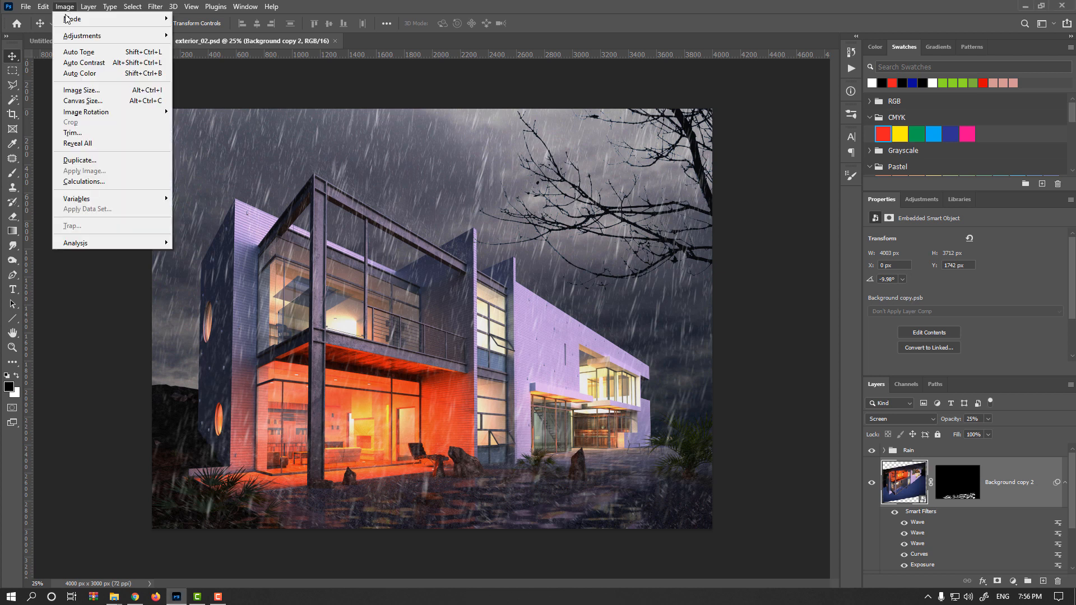
{"action": "mouse_move", "coordinate": [84, 35]}
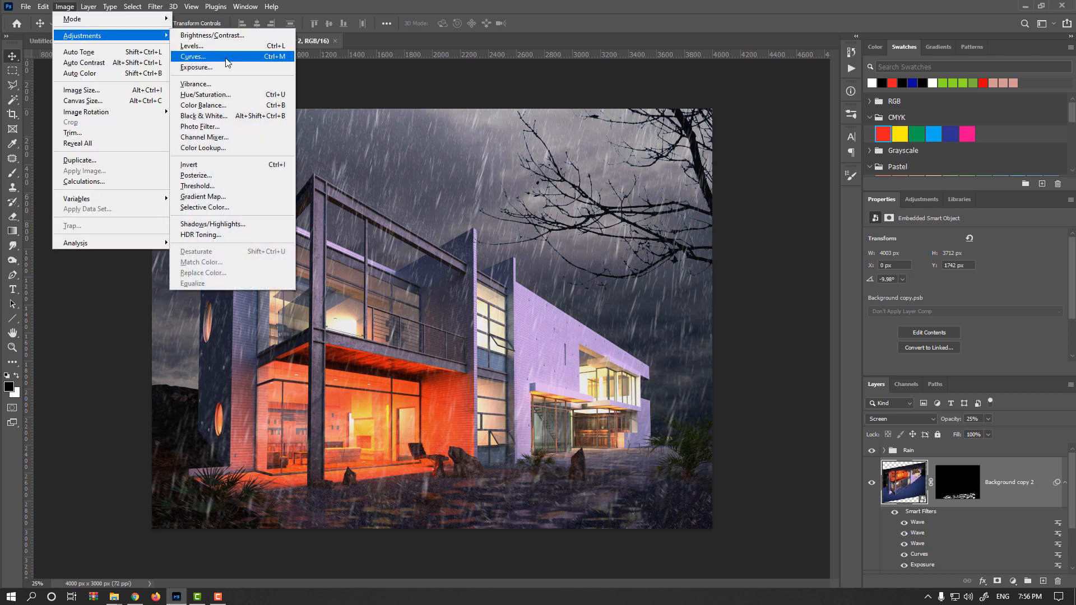
{"action": "left_click", "coordinate": [192, 56]}
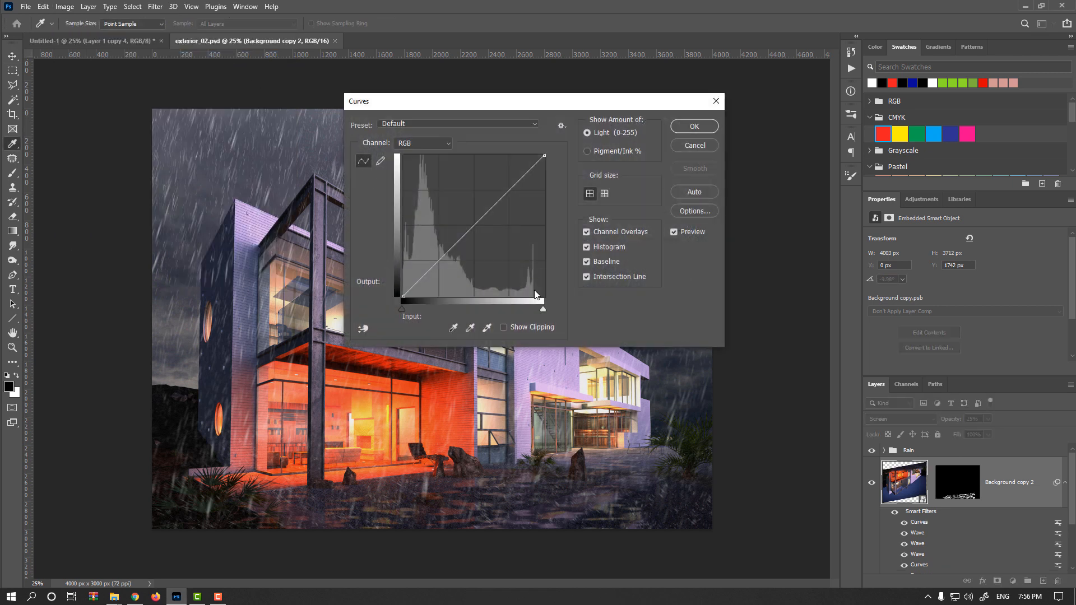
{"action": "left_click_drag", "start_coordinate": [481, 229], "coordinate": [462, 202]}
{"action": "mouse_move", "coordinate": [460, 200]}
{"action": "left_mouse_down"}
{"action": "mouse_move", "coordinate": [451, 210]}
{"action": "mouse_move", "coordinate": [462, 201]}
{"action": "left_mouse_up"}
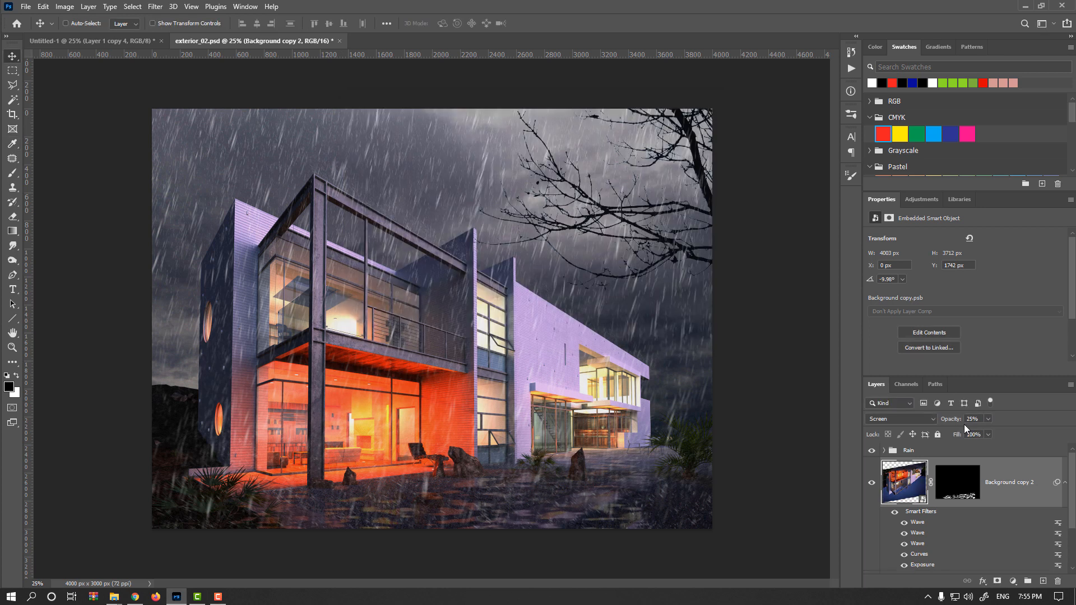